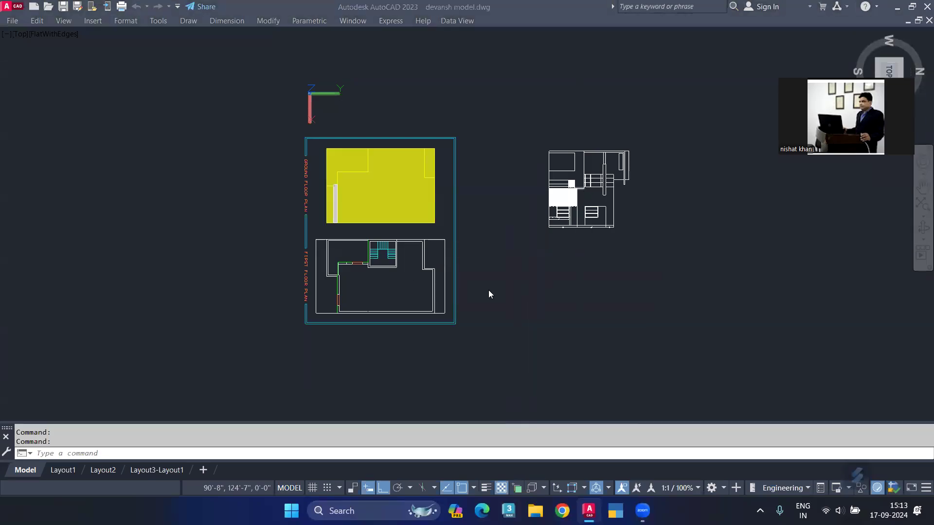
- Switch the viewport from the top-down plan to the SW Isometric view
click(46, 29)
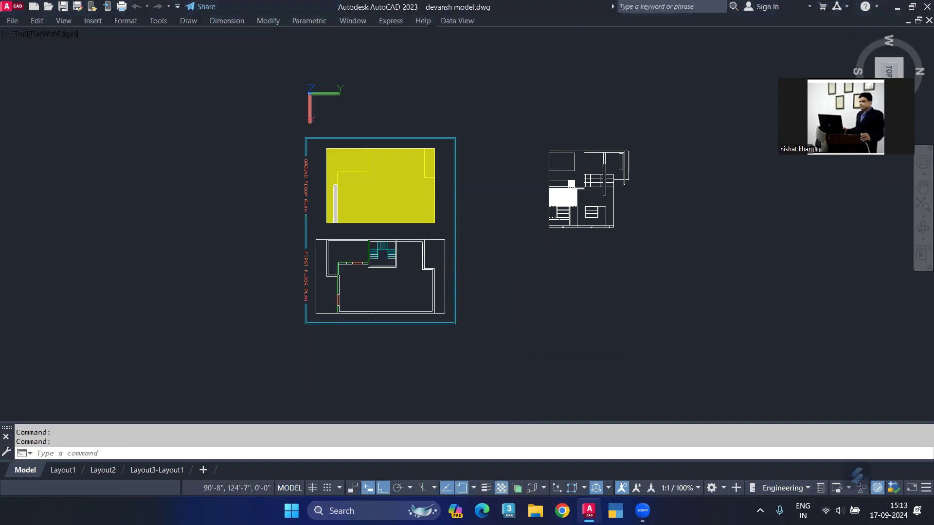
click(21, 34)
click(63, 141)
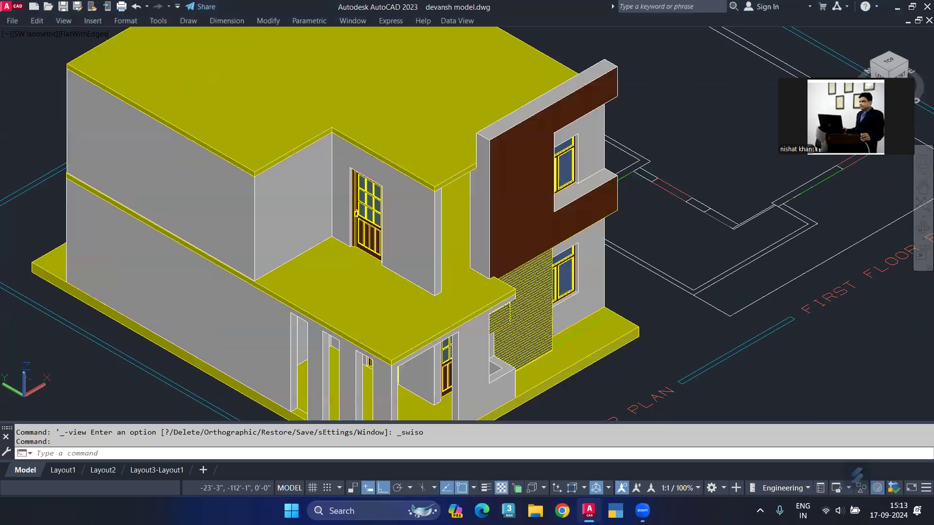
- Orbit and zoom to face the house front and select the brown upper-floor wall
shift+middle_drag(474, 222, 356, 198)
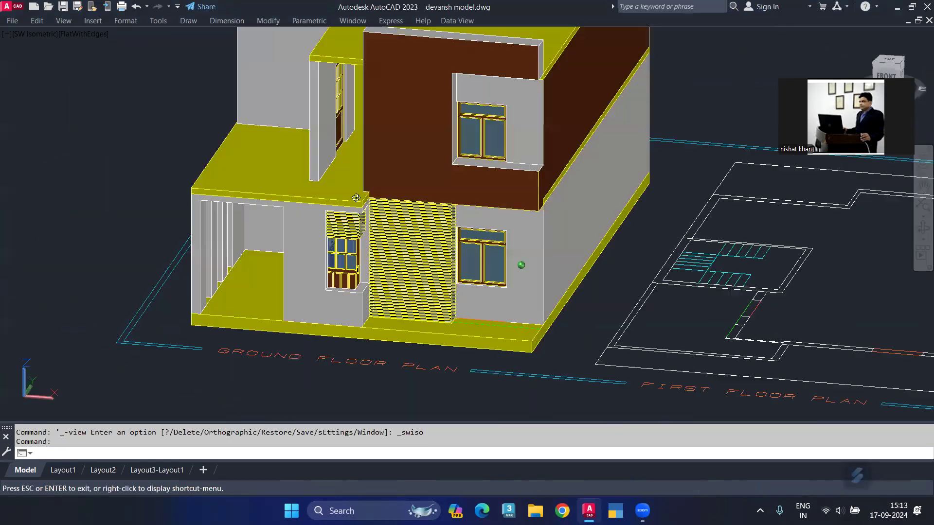
mouse_move(436, 189)
shift+middle_down()
mouse_move(295, 203)
mouse_move(224, 138)
shift+middle_up()
scroll(501, 162, up, 2)
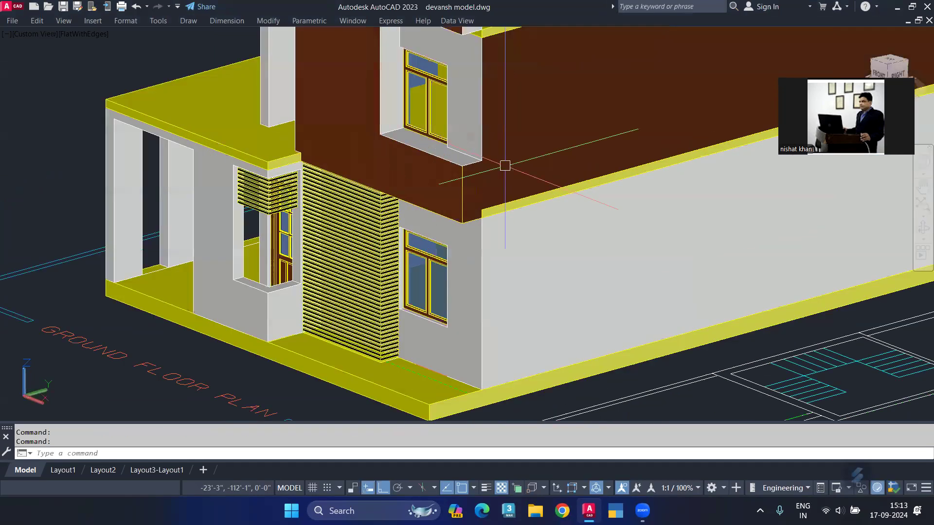
scroll(500, 163, up, 2)
click(389, 282)
scroll(394, 268, down, 5)
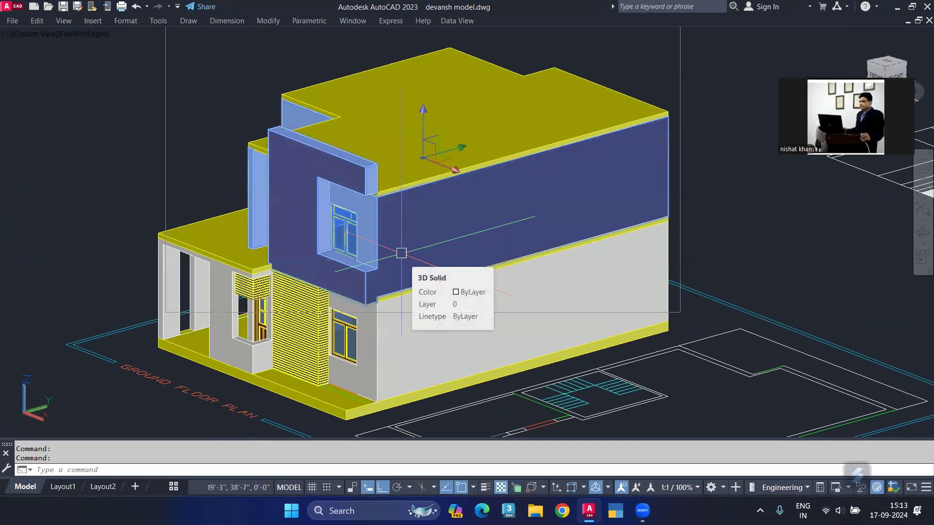
- Open the Materials Browser with MAT and show the Autodesk Library's Paint category
text(mat)
key(Return)
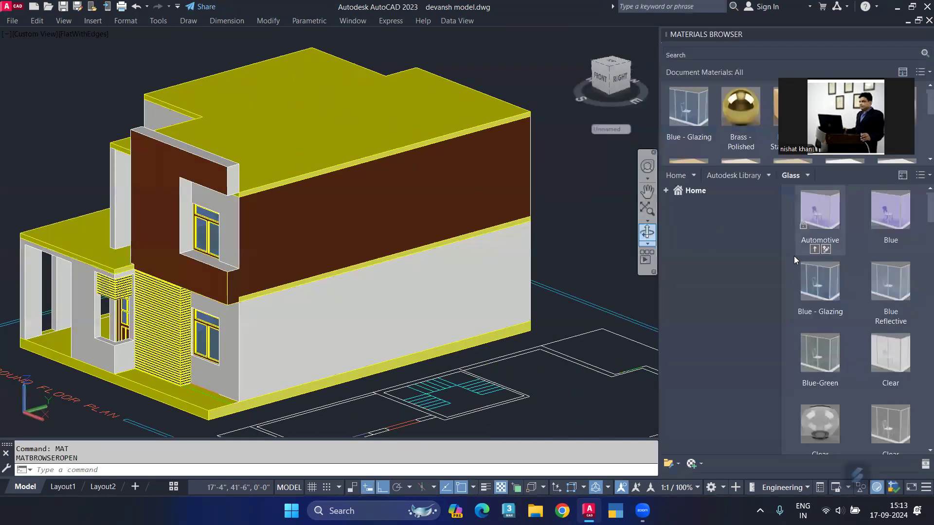
click(667, 190)
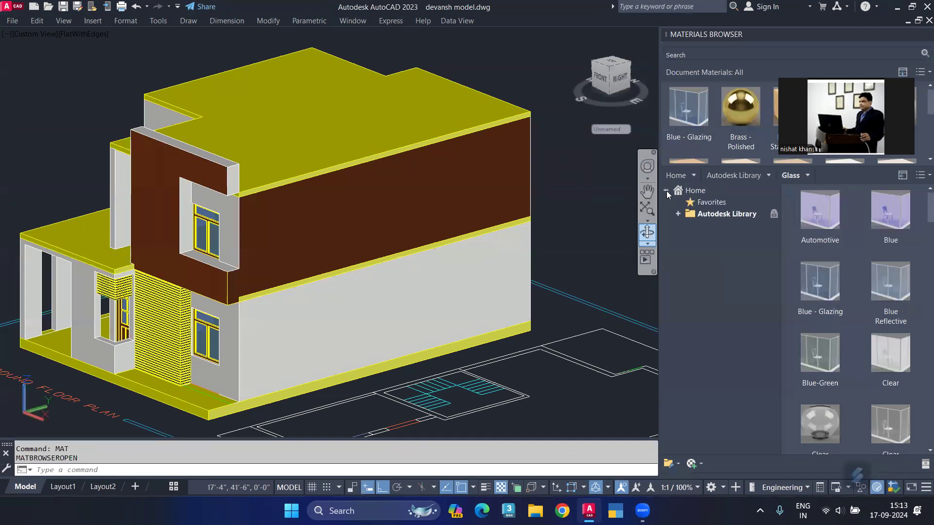
click(678, 213)
scroll(733, 364, down, 1)
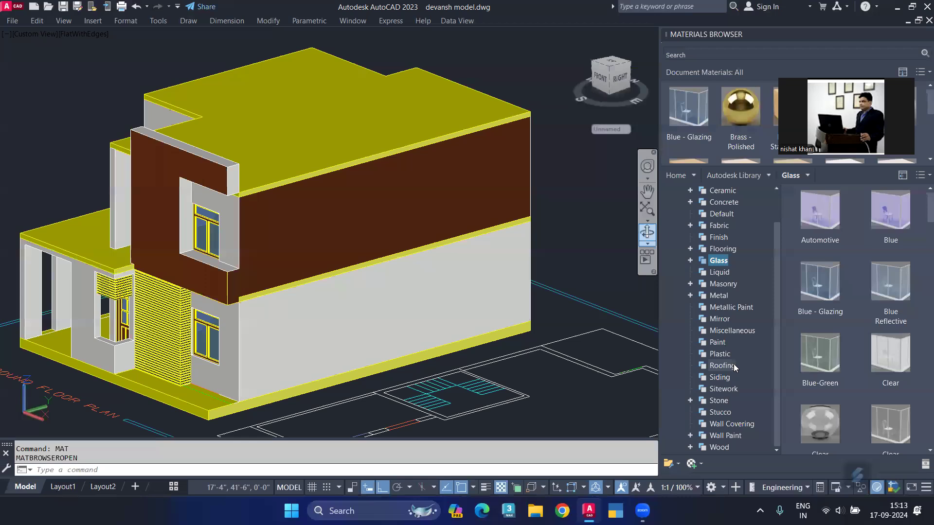
click(717, 343)
mouse_move(819, 353)
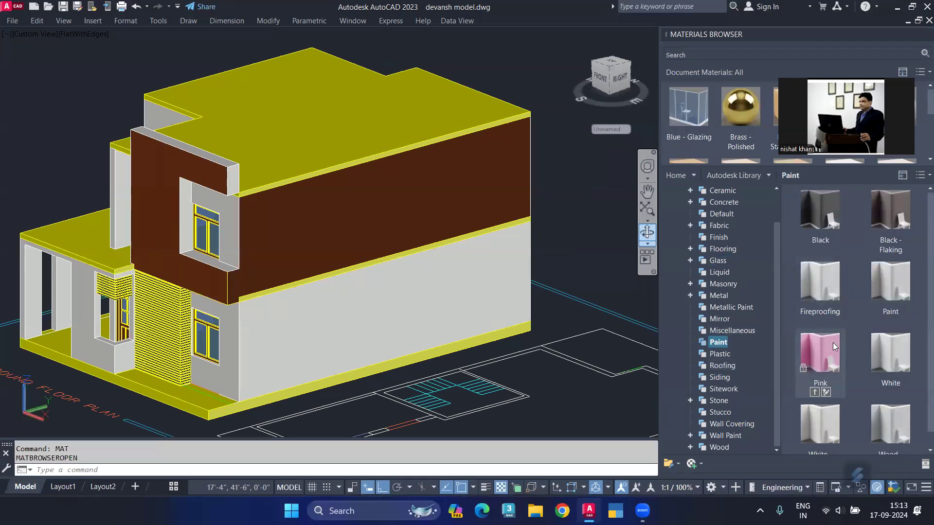
scroll(832, 342, down, 1)
- Try the Fireproofing and Black paint materials on the upper-floor wall
drag(820, 265, 362, 217)
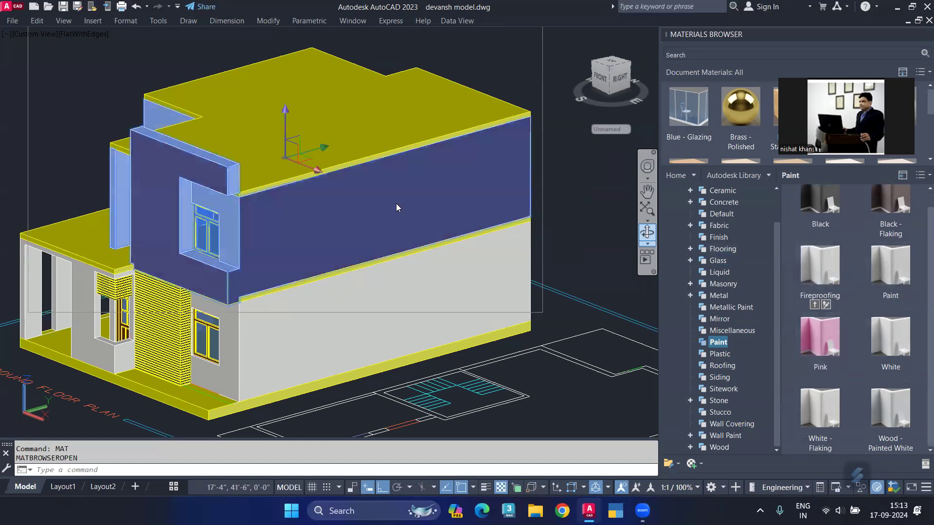
scroll(263, 237, up, 3)
middle_drag(263, 237, 358, 237)
scroll(398, 231, down, 1)
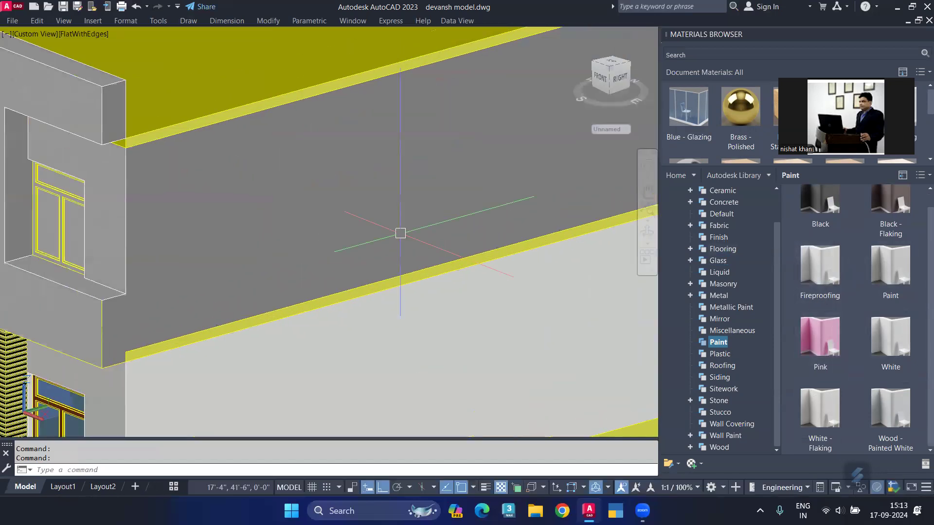
scroll(233, 227, down, 3)
scroll(233, 227, up, 4)
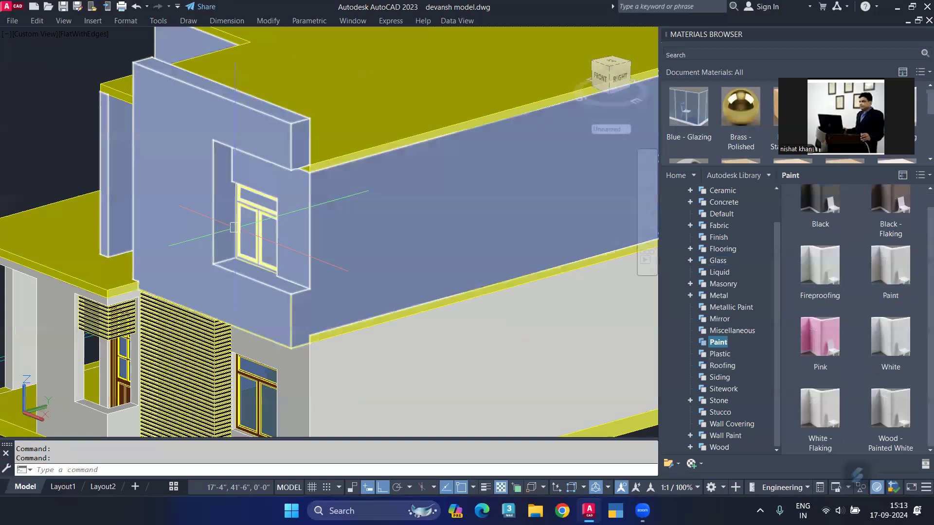
scroll(835, 344, up, 1)
drag(820, 210, 458, 206)
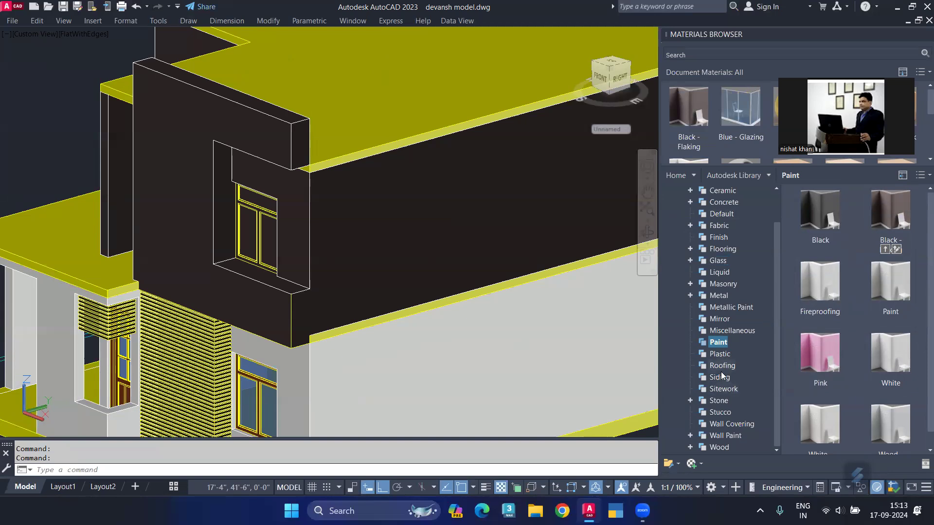
- Apply the Small Uneven Rectangular stone material to the upper wall
click(725, 404)
scroll(856, 302, down, 3)
scroll(856, 302, down, 3)
scroll(856, 302, down, 3)
drag(827, 234, 307, 224)
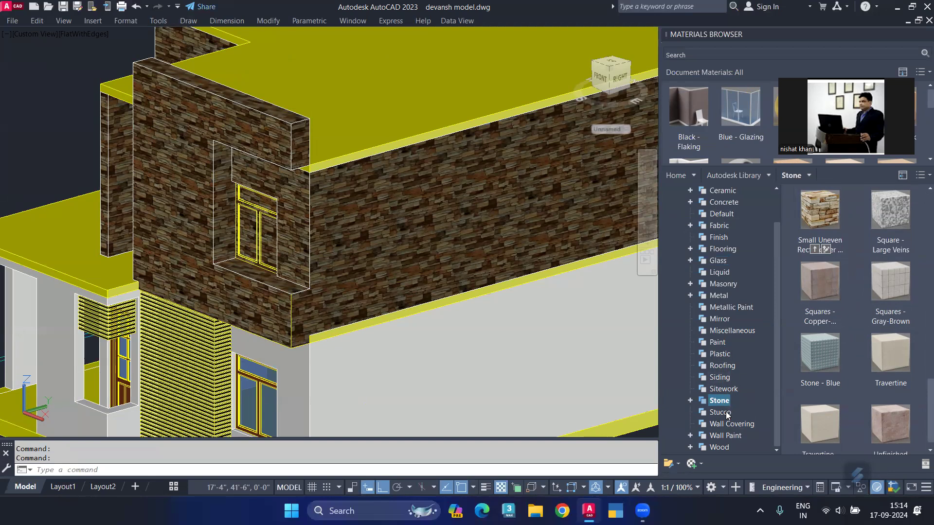
- Replace the stone with the brown Cafe wall paint from the Wall Paint category
click(729, 437)
scroll(858, 304, down, 3)
scroll(858, 304, down, 3)
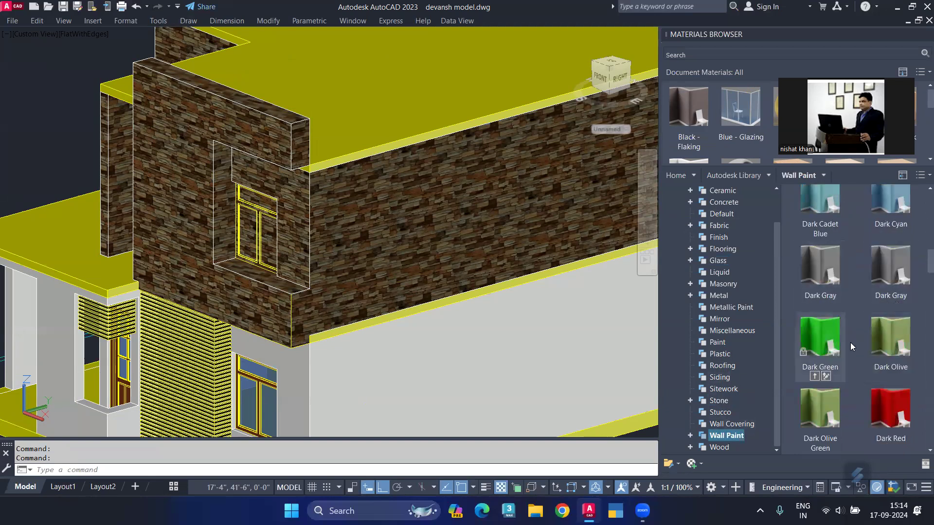
scroll(853, 346, up, 3)
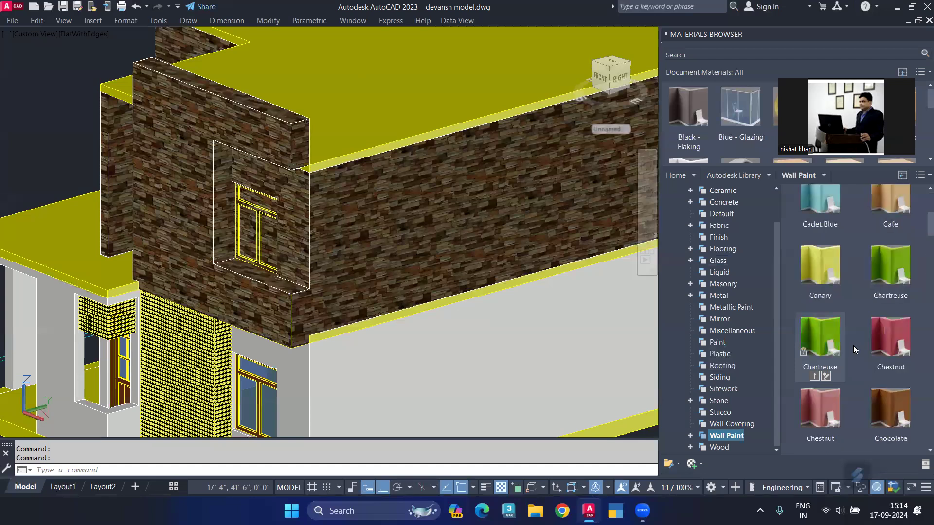
scroll(883, 205, up, 1)
drag(581, 209, 495, 214)
middle_drag(397, 249, 397, 226)
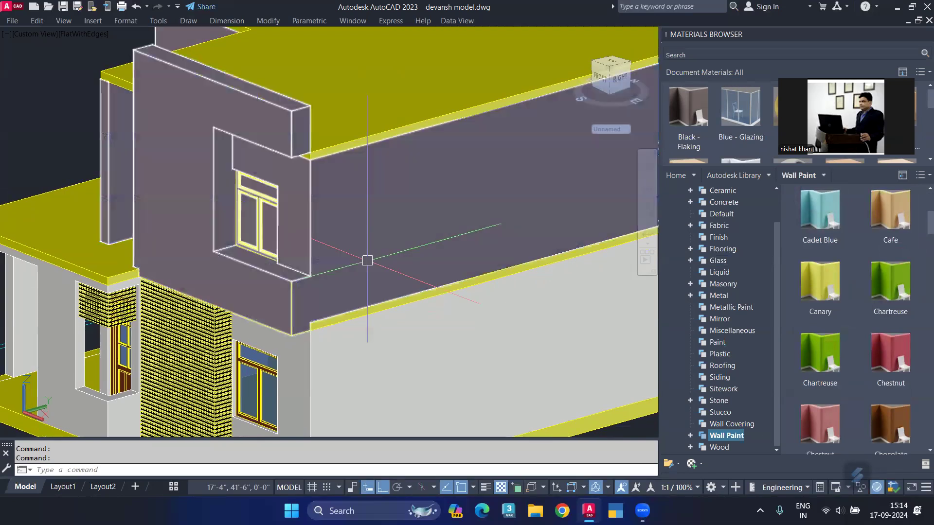
scroll(861, 350, down, 3)
scroll(861, 346, down, 4)
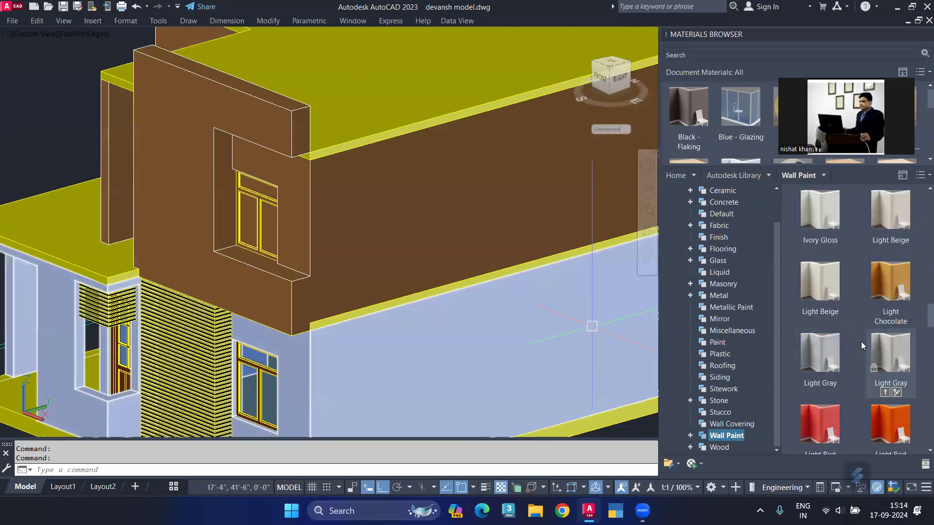
scroll(852, 309, down, 3)
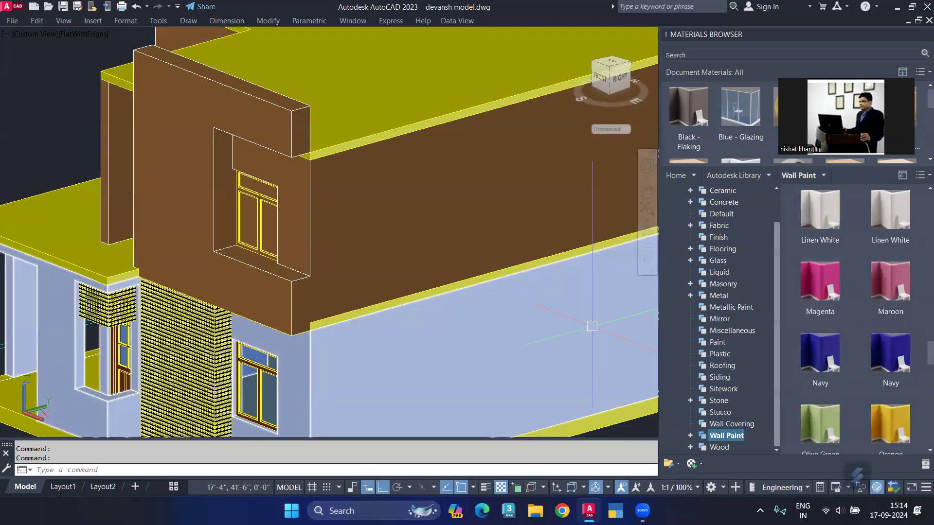
scroll(265, 228, up, 2)
scroll(240, 172, up, 2)
scroll(240, 173, up, 2)
scroll(240, 173, down, 2)
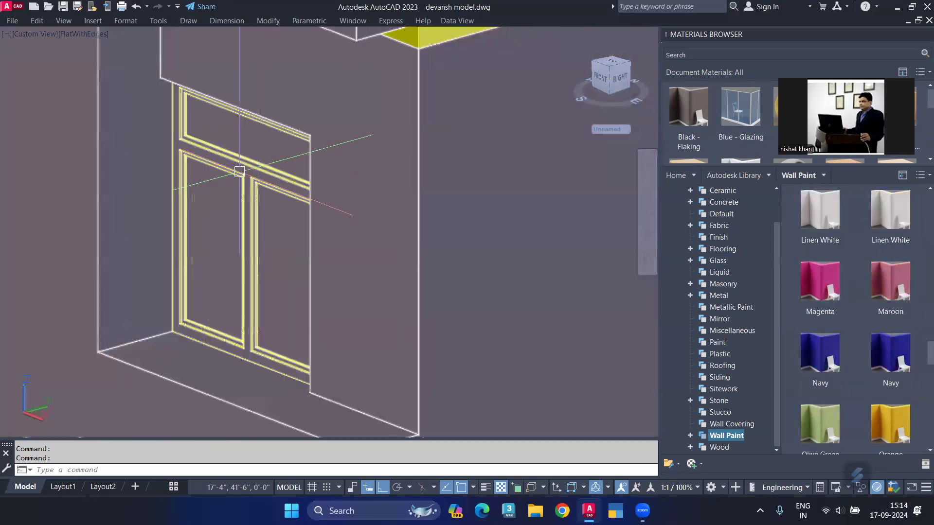
scroll(239, 172, down, 2)
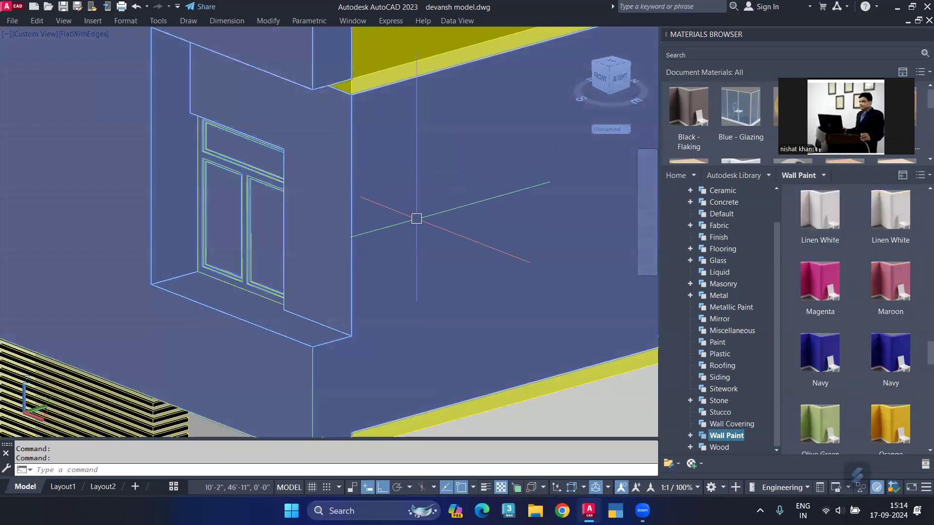
- Clear the selection and orbit around the upper window to inspect the room walls and floor
key(Escape)
shift+middle_drag(297, 246, 385, 245)
scroll(384, 244, down, 3)
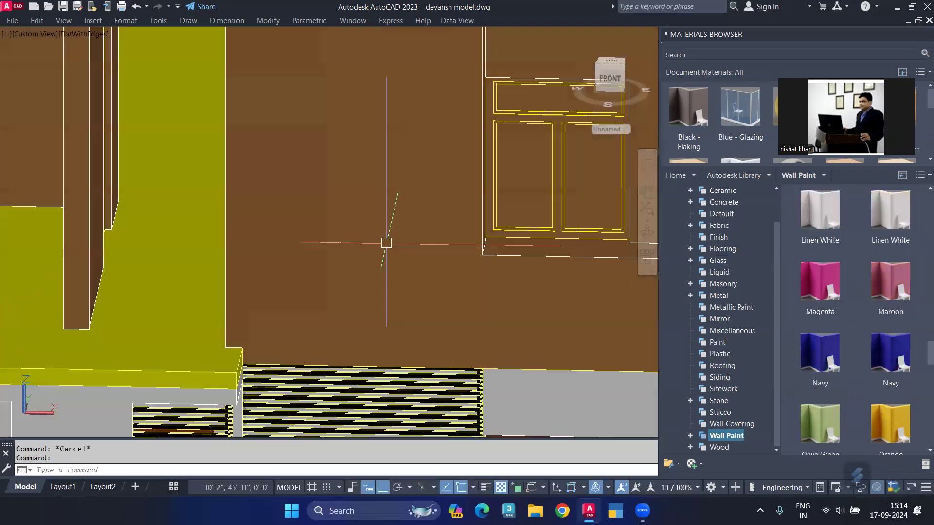
scroll(184, 229, up, 3)
shift+middle_drag(265, 236, 238, 215)
scroll(238, 215, down, 2)
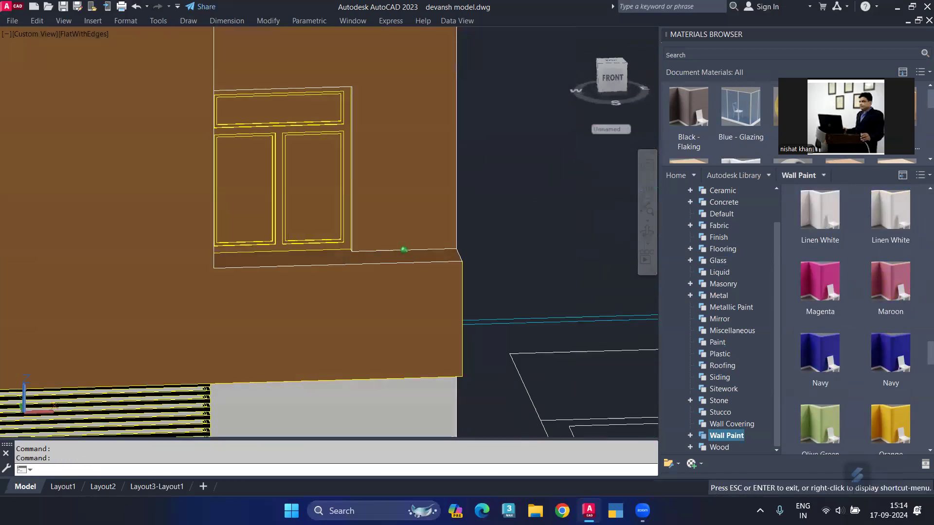
scroll(444, 218, down, 2)
shift+middle_drag(444, 219, 57, 202)
scroll(369, 218, down, 5)
scroll(56, 202, up, 3)
scroll(144, 138, up, 3)
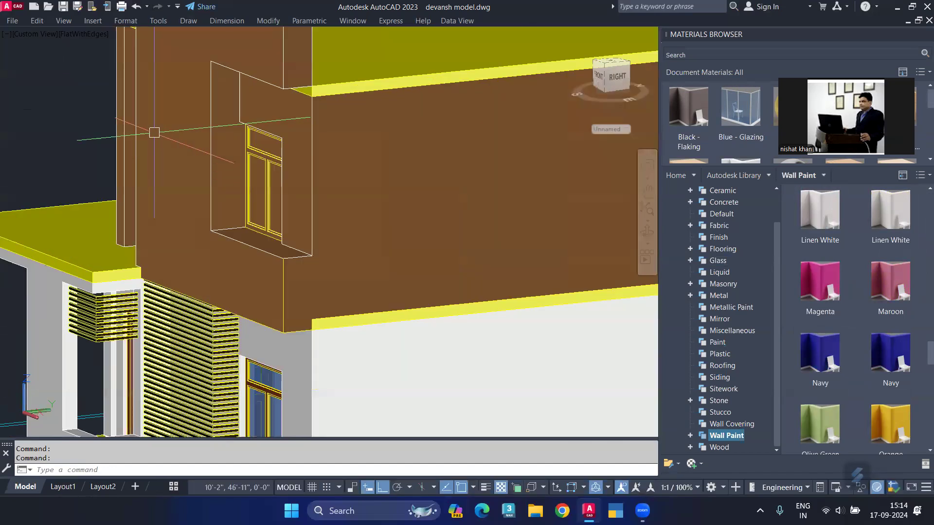
scroll(144, 137, up, 3)
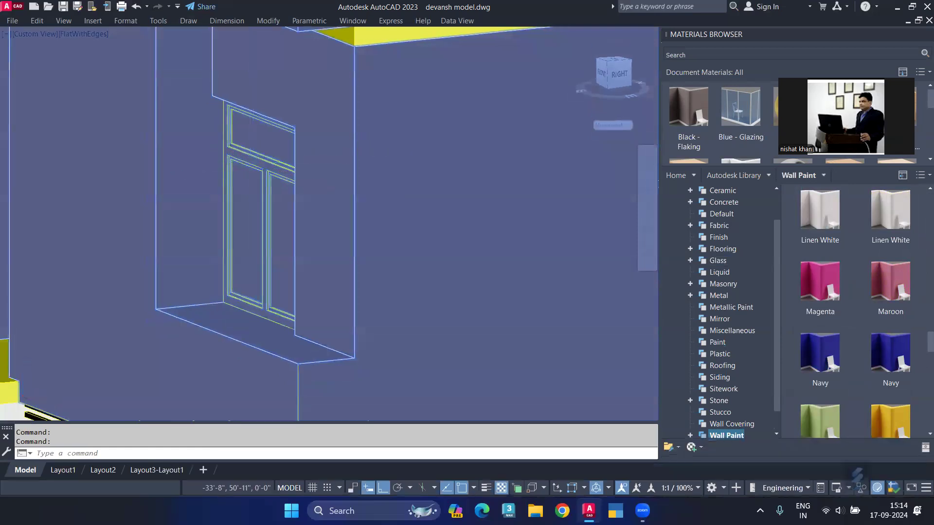
scroll(233, 140, down, 3)
- Repaint the upper-floor wall with the lighter Wheat wall paint
mouse_move(234, 140)
shift+middle_down()
mouse_move(269, 164)
mouse_move(229, 162)
mouse_move(253, 167)
mouse_move(198, 198)
shift+middle_up()
scroll(269, 164, up, 2)
scroll(252, 167, down, 3)
scroll(862, 289, down, 5)
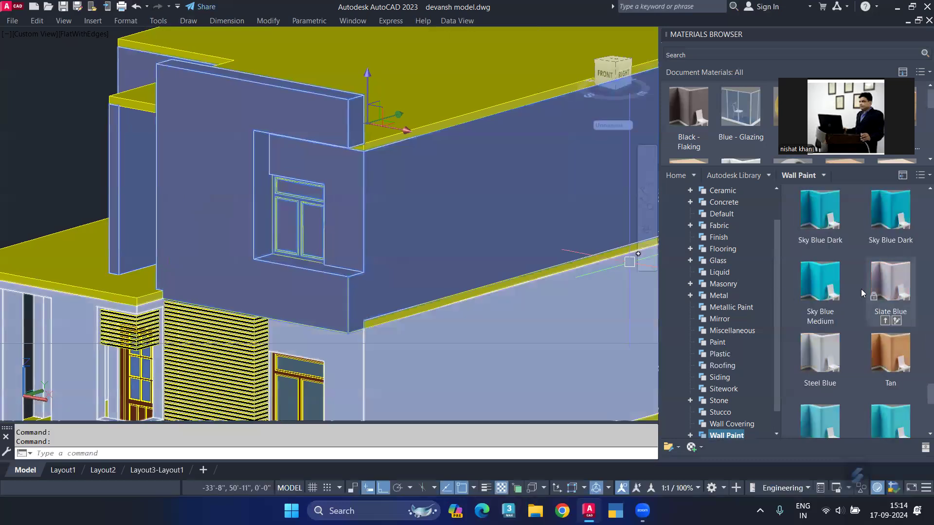
scroll(861, 289, down, 3)
drag(834, 272, 438, 212)
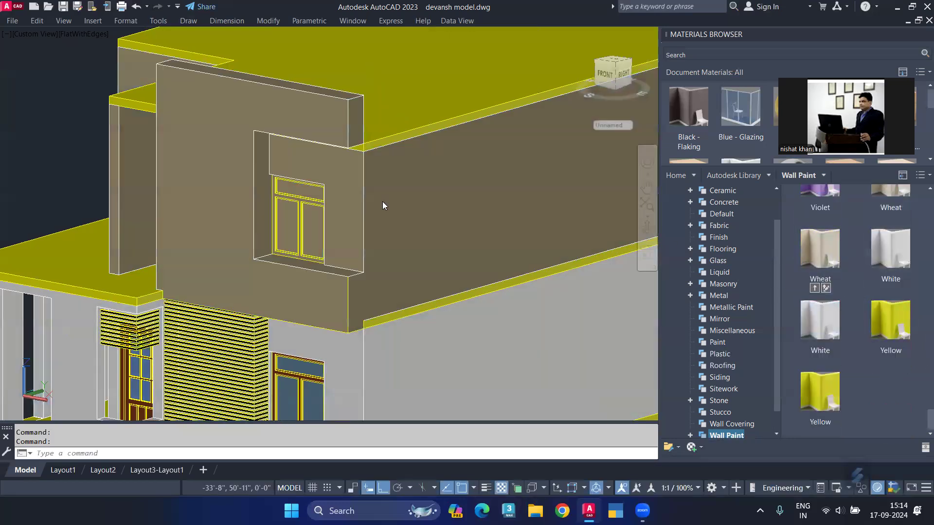
scroll(291, 209, up, 3)
scroll(283, 199, down, 3)
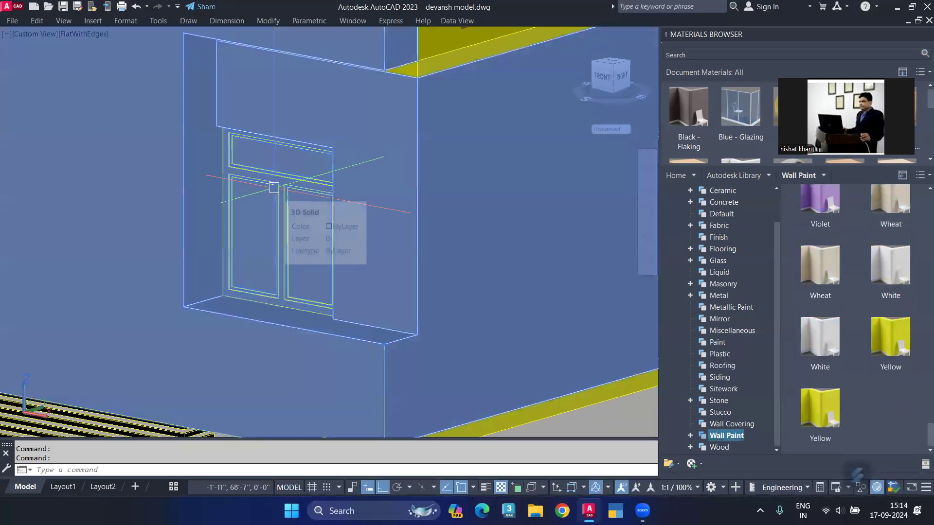
- Isolate the house model and select it, cancelling a mistyped solid fill command
text(isol)
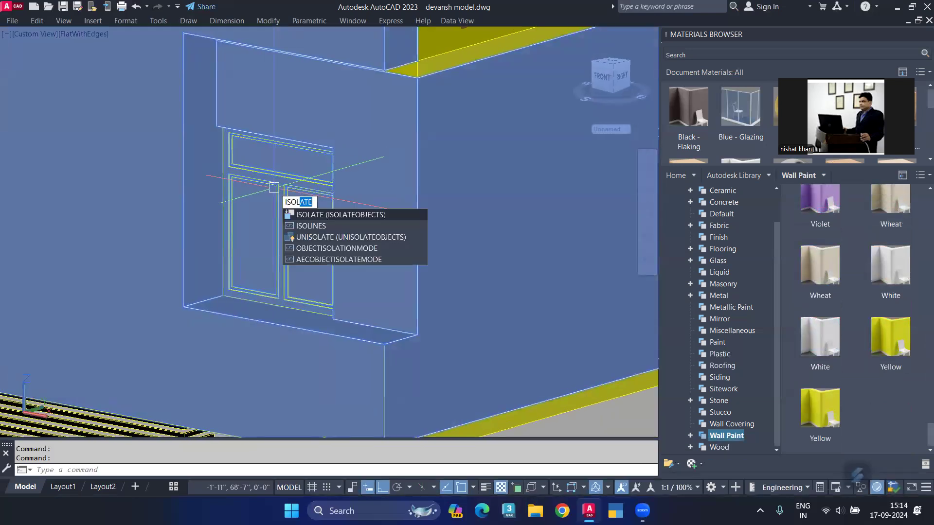
key(Return)
scroll(328, 216, down, 2)
scroll(328, 216, up, 1)
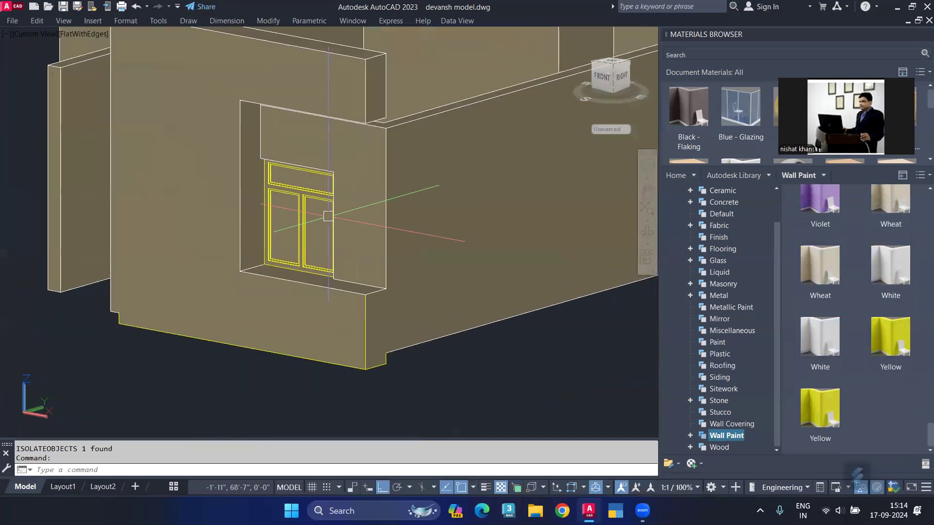
click(329, 216)
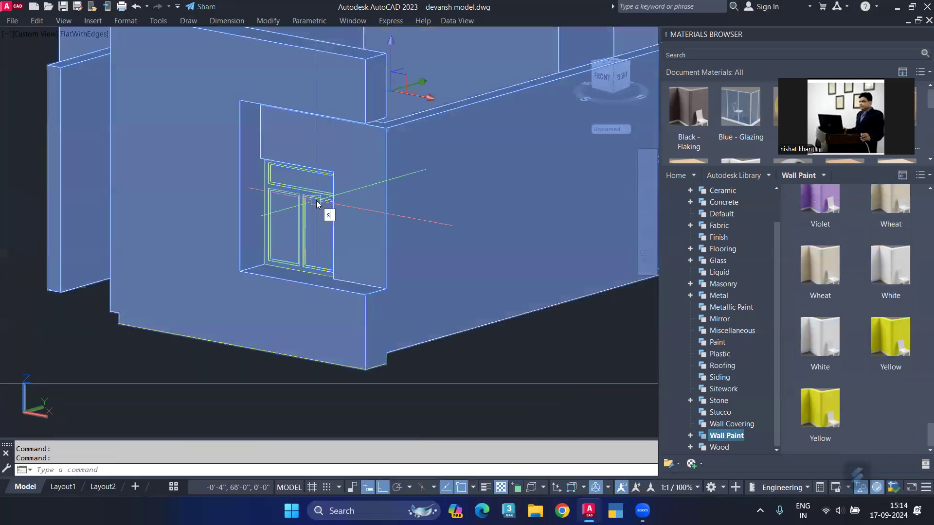
text(oli)
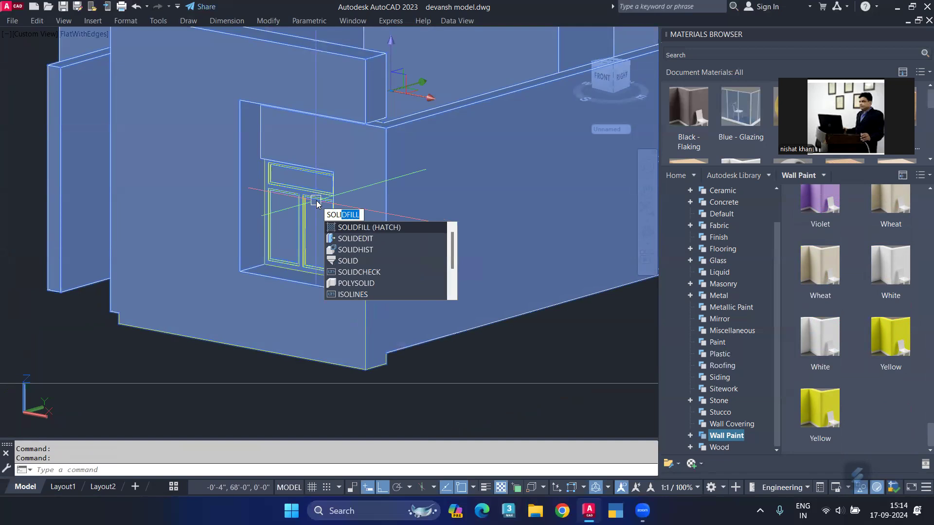
scroll(384, 166, down, 4)
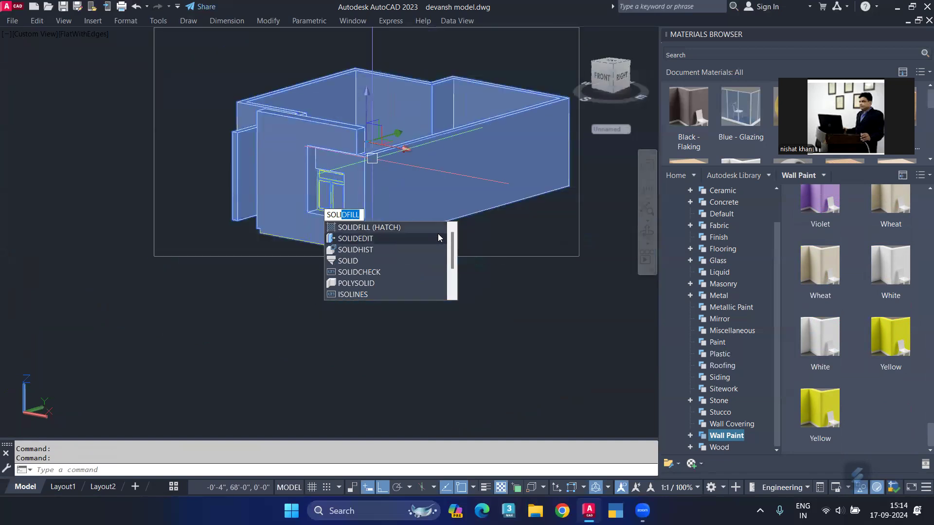
key(Escape)
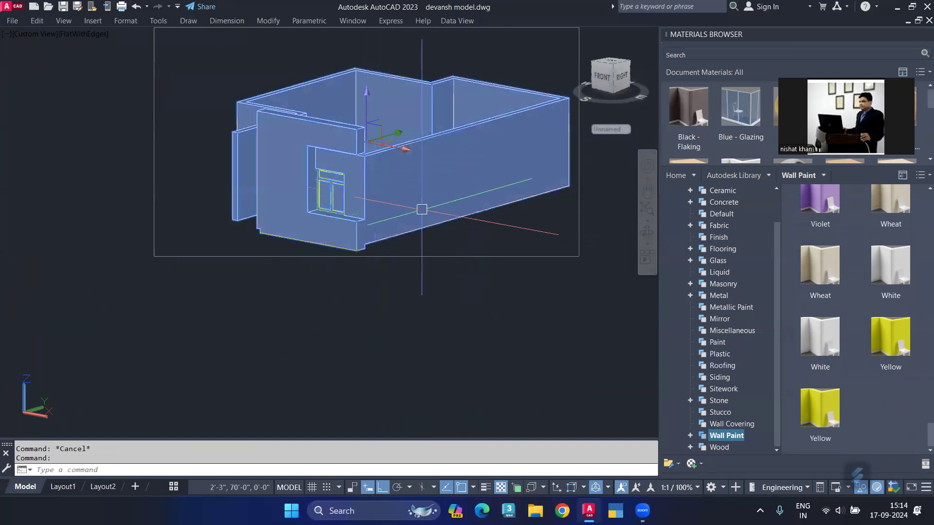
- Explode the house model's group with UNGROUP and reselect the building
text(ungroup)
key(Return)
scroll(338, 202, up, 2)
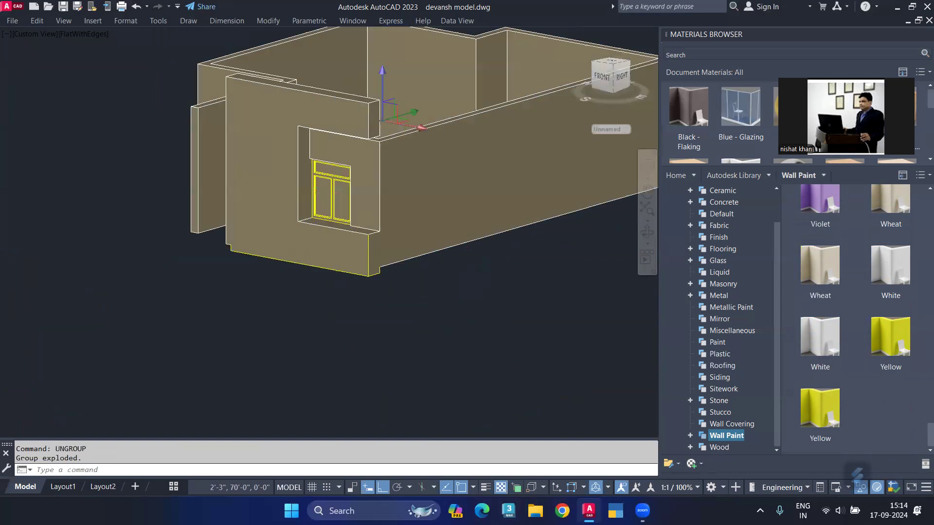
scroll(337, 184, up, 2)
scroll(335, 168, up, 3)
scroll(335, 169, down, 6)
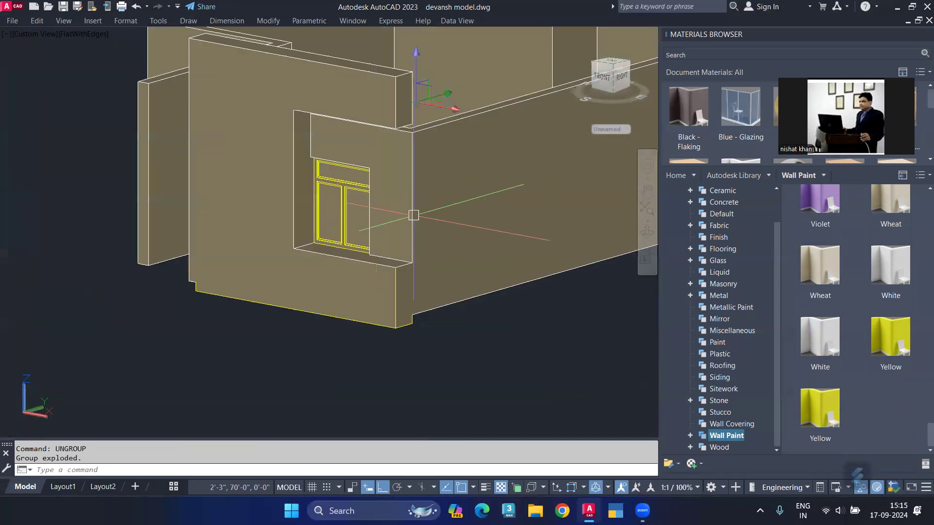
click(407, 270)
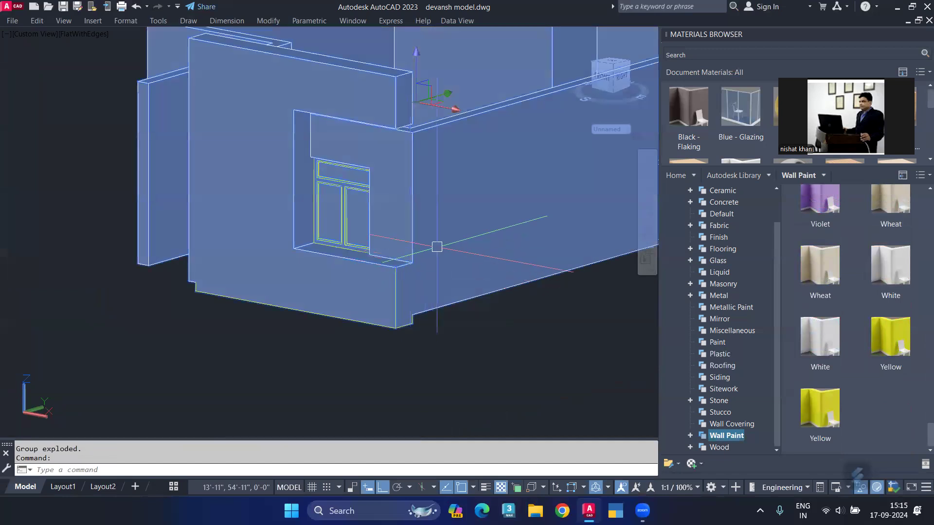
- Isolate the upper-floor walls and orbit around them to view the door and back
text(so)
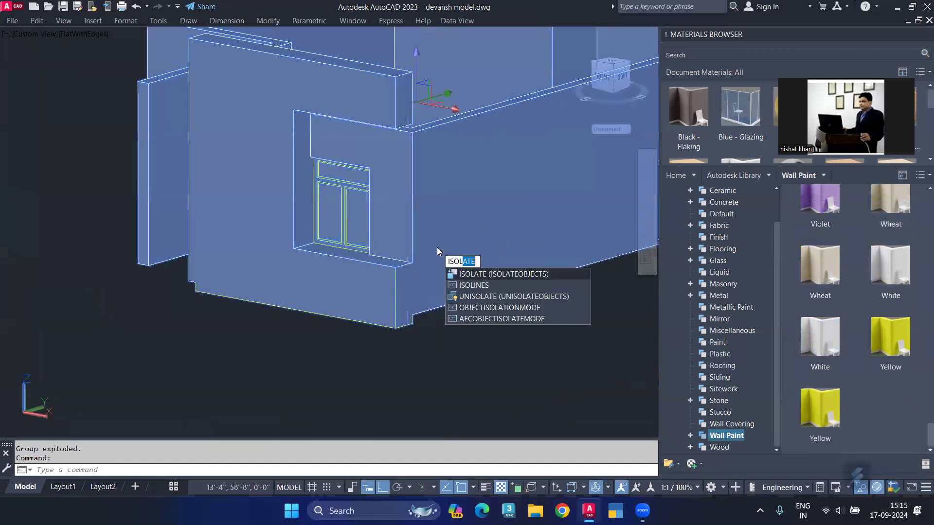
key(Return)
scroll(323, 194, down, 3)
shift+middle_drag(323, 194, 562, 217)
scroll(314, 157, up, 5)
shift+middle_drag(313, 158, 292, 151)
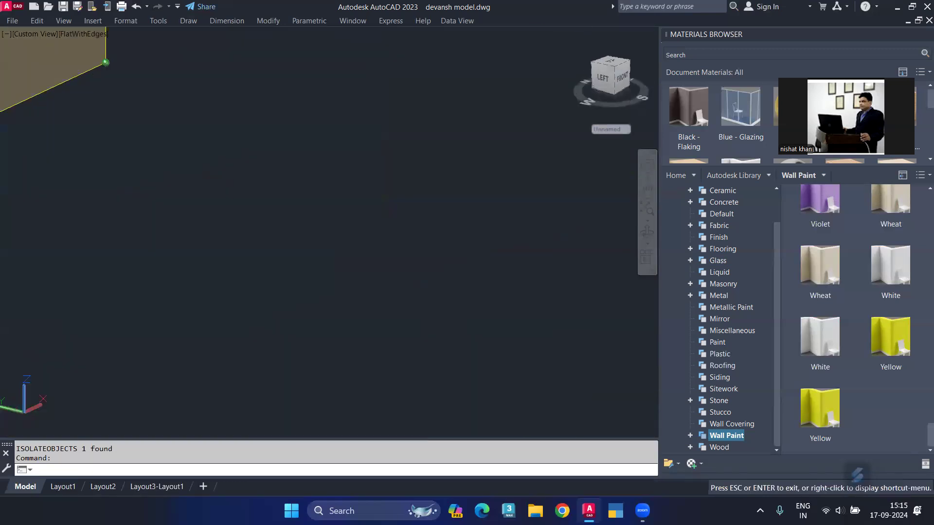
scroll(291, 151, down, 4)
scroll(270, 146, up, 5)
scroll(270, 146, down, 5)
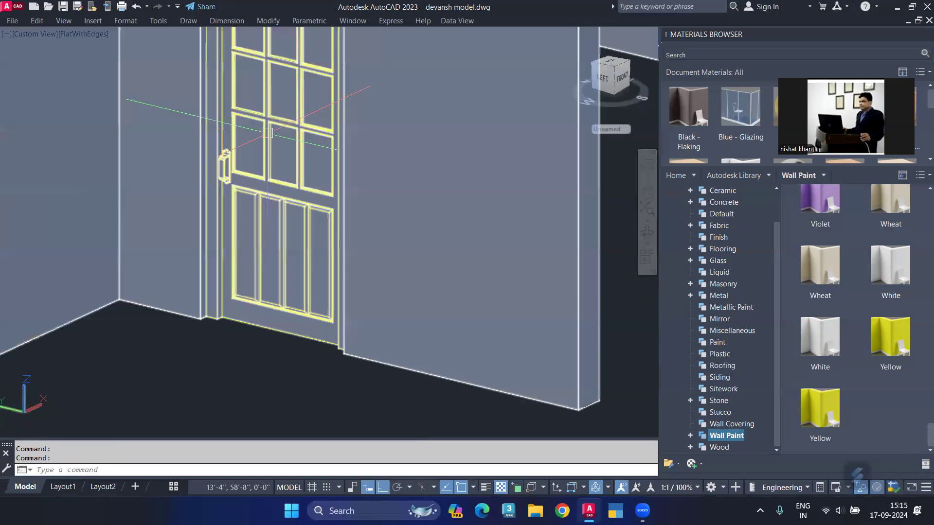
shift+middle_drag(271, 146, 428, 161)
scroll(427, 161, up, 5)
scroll(414, 200, down, 3)
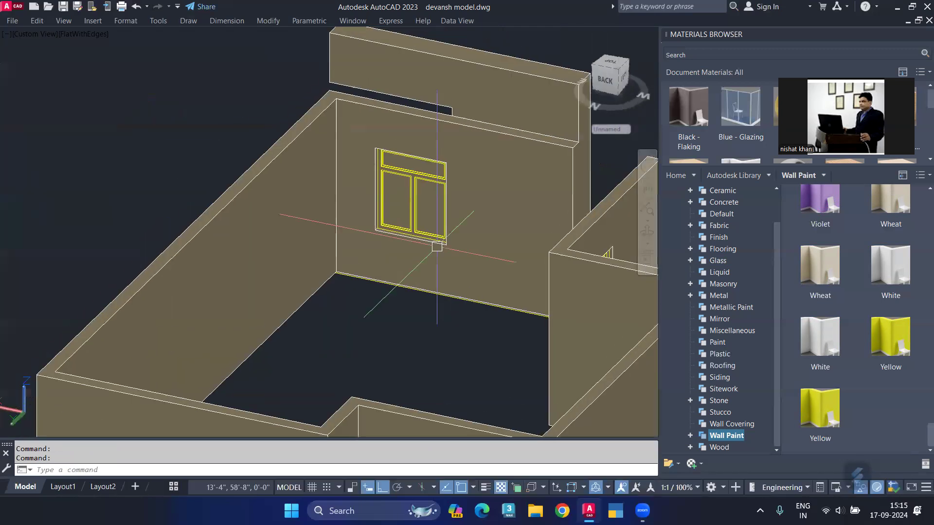
scroll(414, 200, up, 3)
scroll(414, 205, up, 2)
scroll(401, 210, down, 6)
- Select the wall solid containing the window and start SOLIDEDIT on it
click(402, 210)
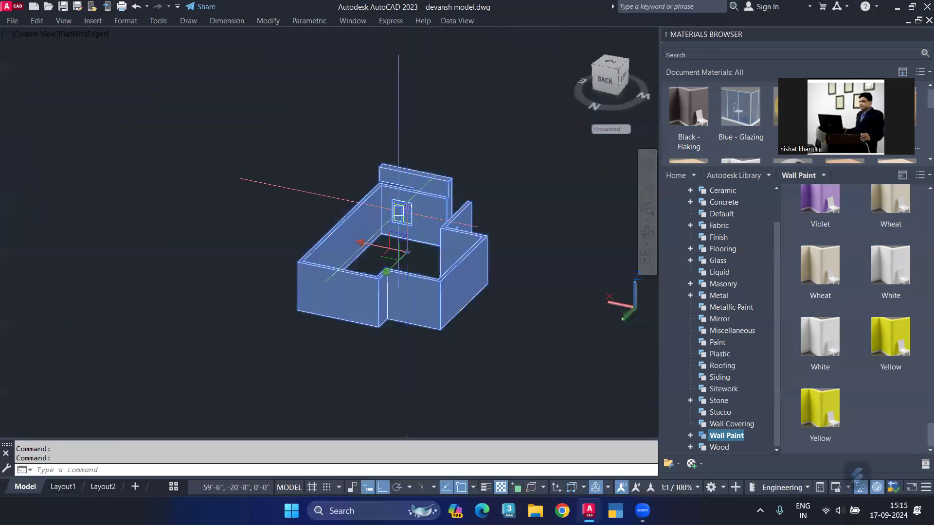
scroll(402, 214, up, 4)
scroll(395, 234, up, 2)
key(Escape)
click(360, 238)
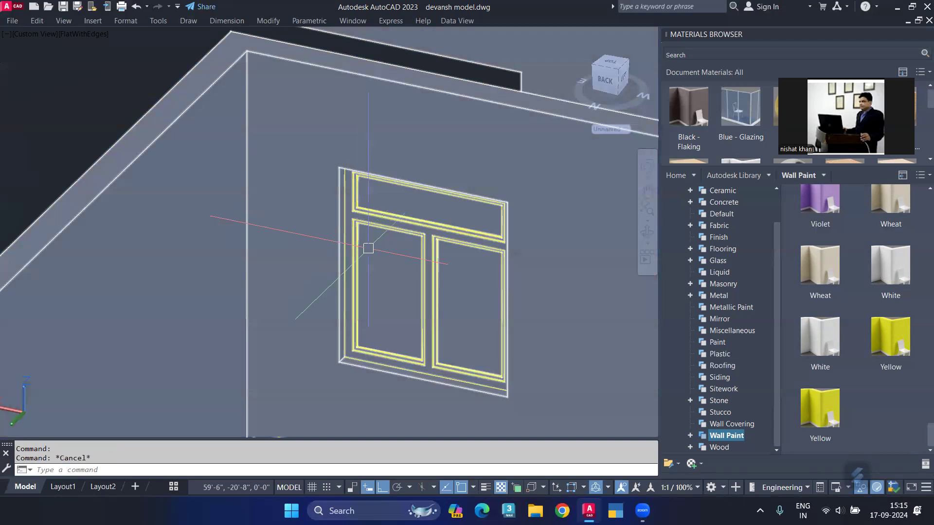
text(s)
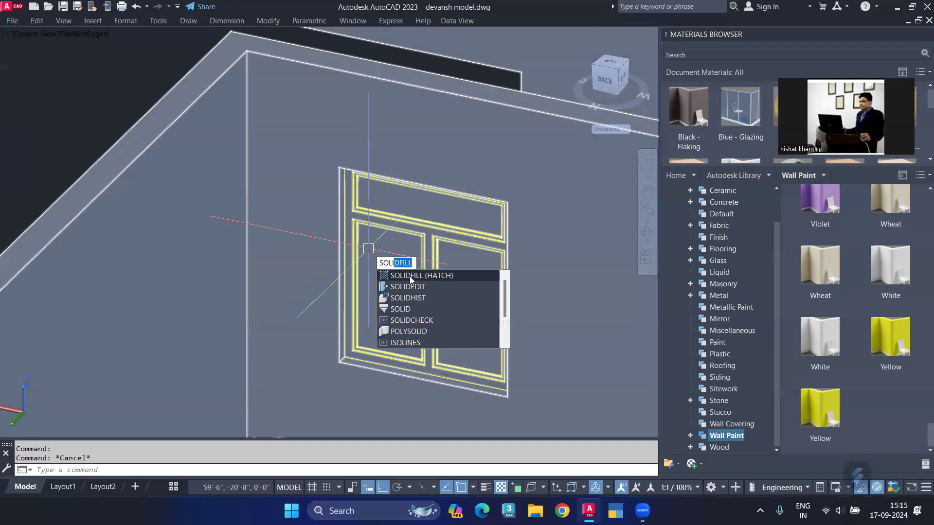
click(413, 286)
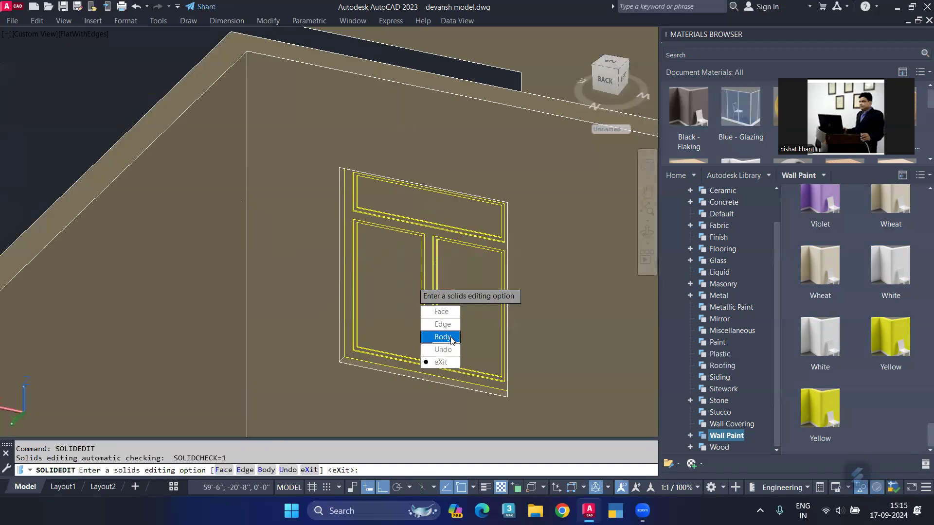
- Begin a Body > Shell edit on the wall solid, then cancel it
click(451, 338)
click(448, 336)
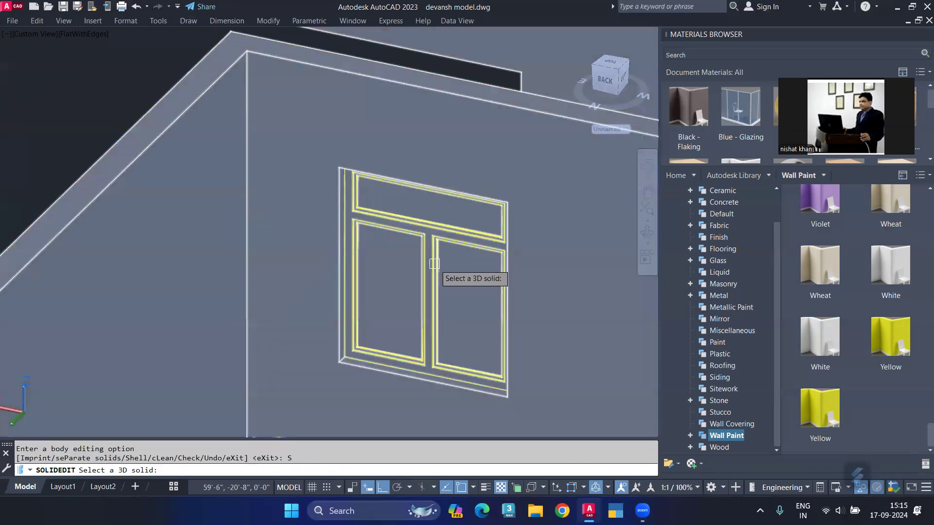
click(434, 263)
click(435, 264)
key(Escape)
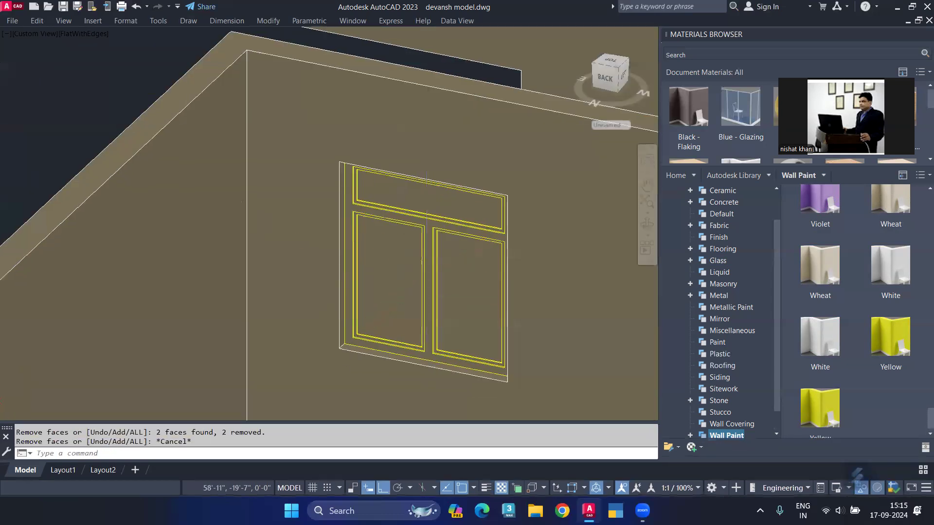
- Cancel any pending command and close the Materials Browser palette
scroll(374, 219, down, 3)
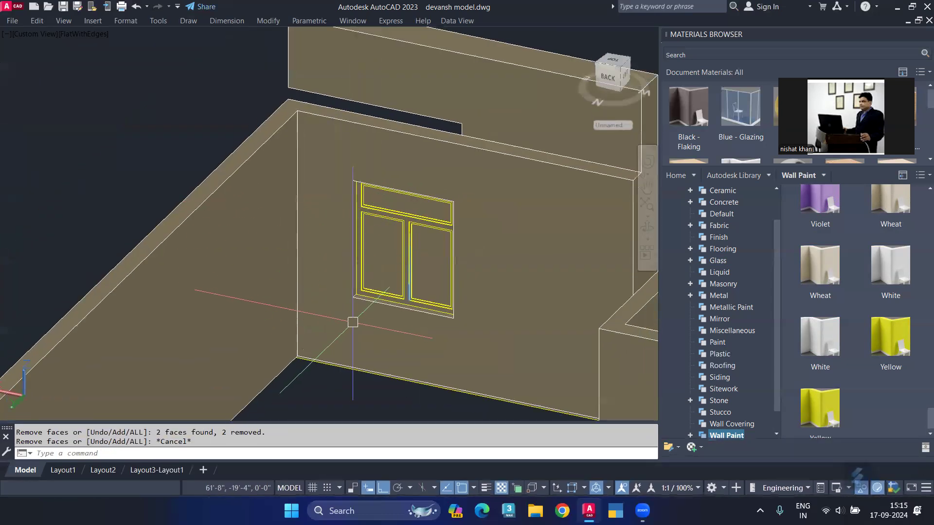
scroll(349, 303, up, 2)
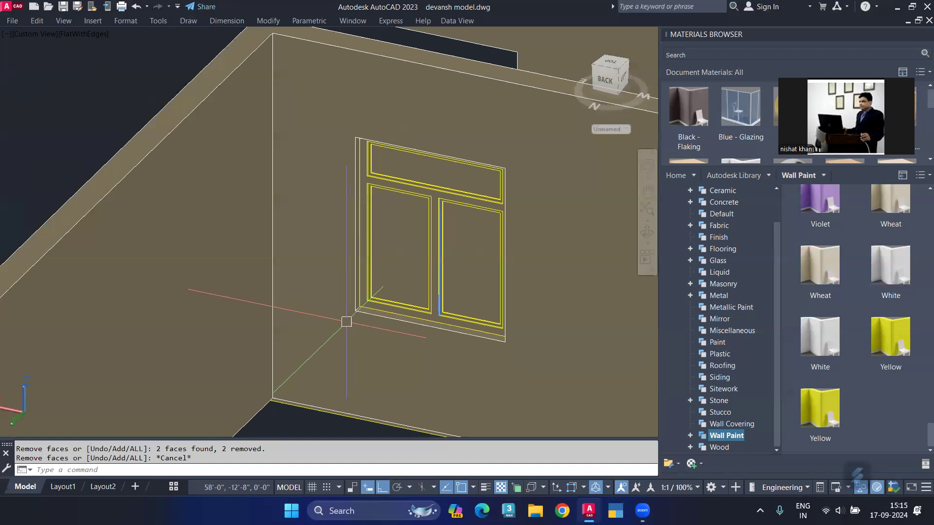
key(Escape)
scroll(343, 319, down, 3)
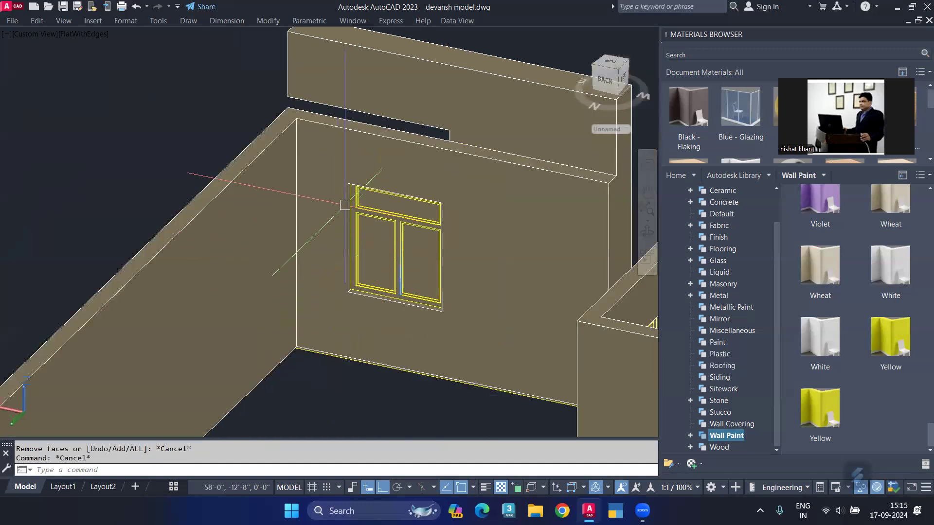
scroll(338, 314, up, 3)
scroll(338, 314, up, 4)
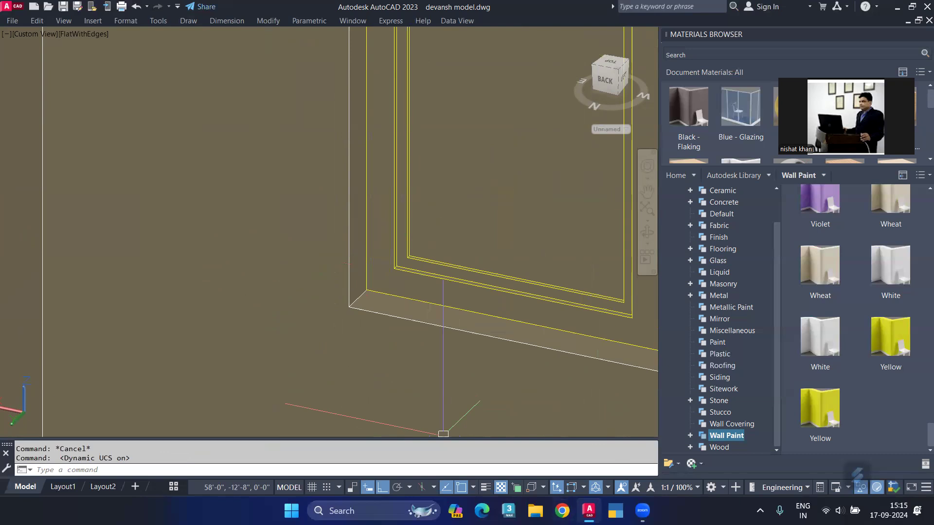
scroll(851, 241, up, 1)
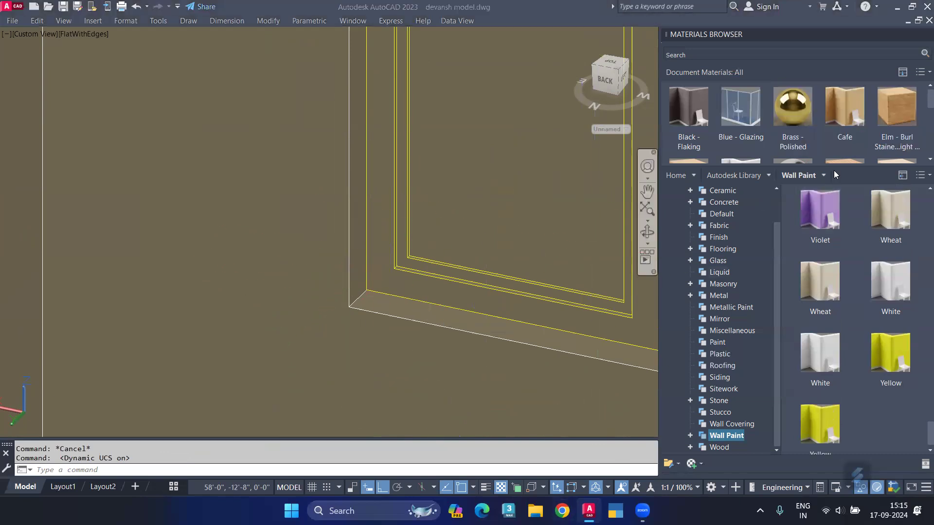
scroll(834, 171, down, 1)
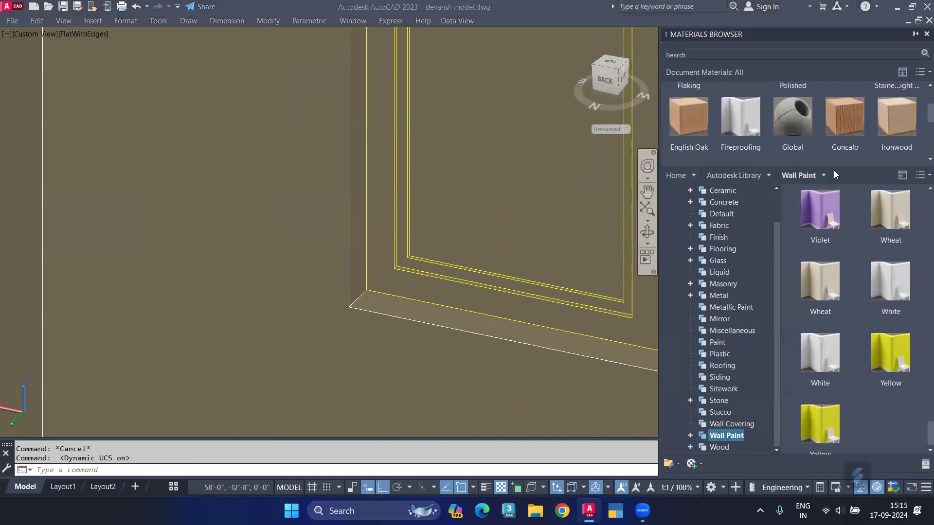
scroll(876, 121, up, 1)
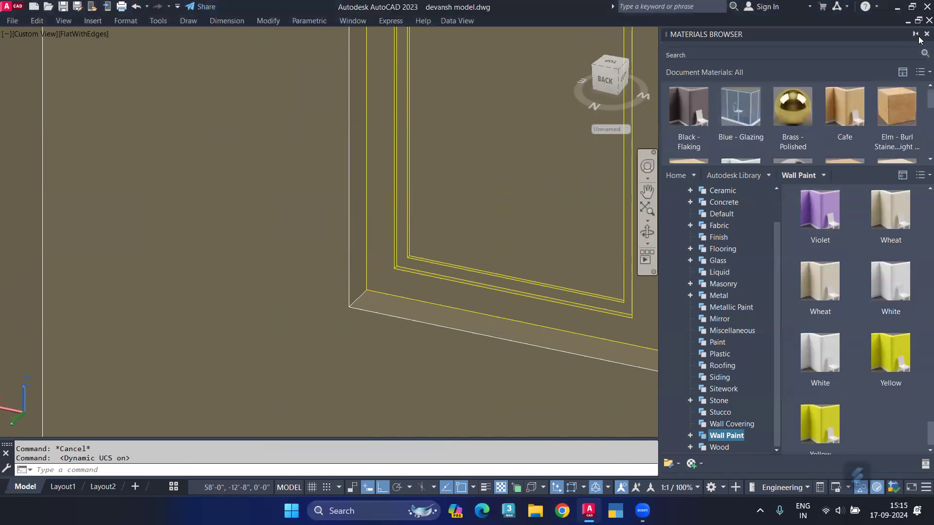
click(926, 34)
scroll(417, 248, down, 1)
- Draw a rectangle on the wall beside the window frame
scroll(298, 312, down, 2)
key(Escape)
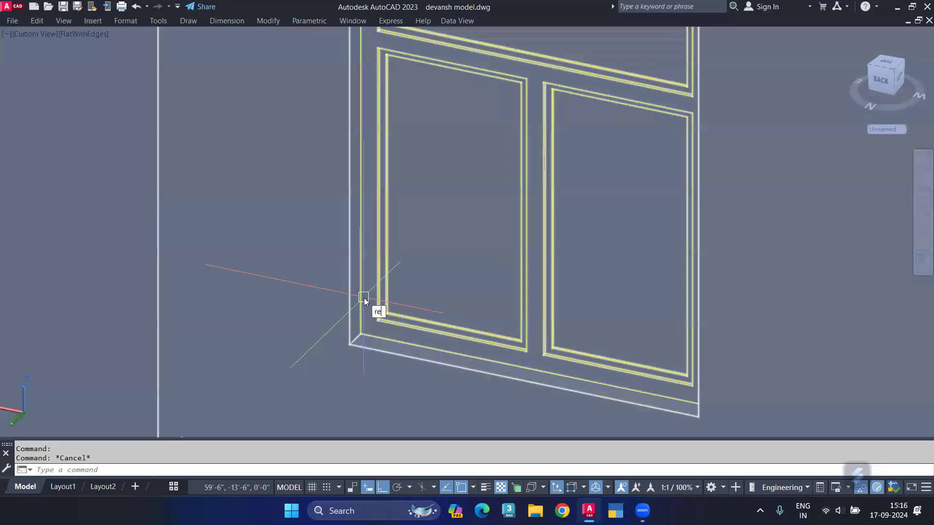
text(REC)
key(Return)
scroll(350, 296, up, 1)
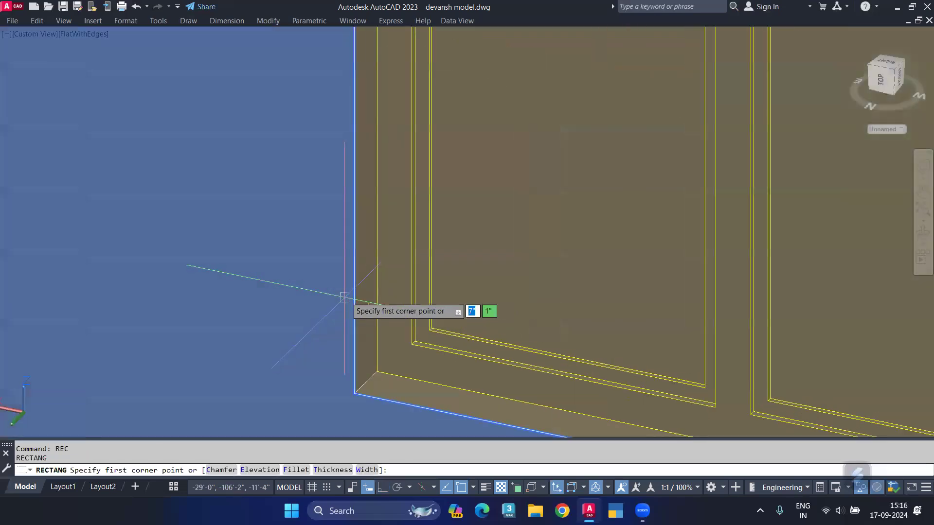
click(363, 336)
scroll(360, 292, down, 1)
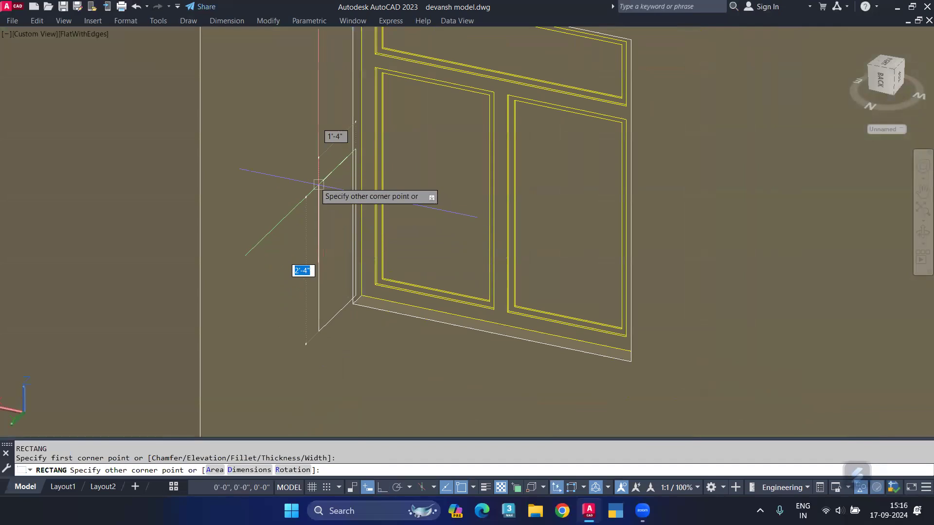
click(309, 149)
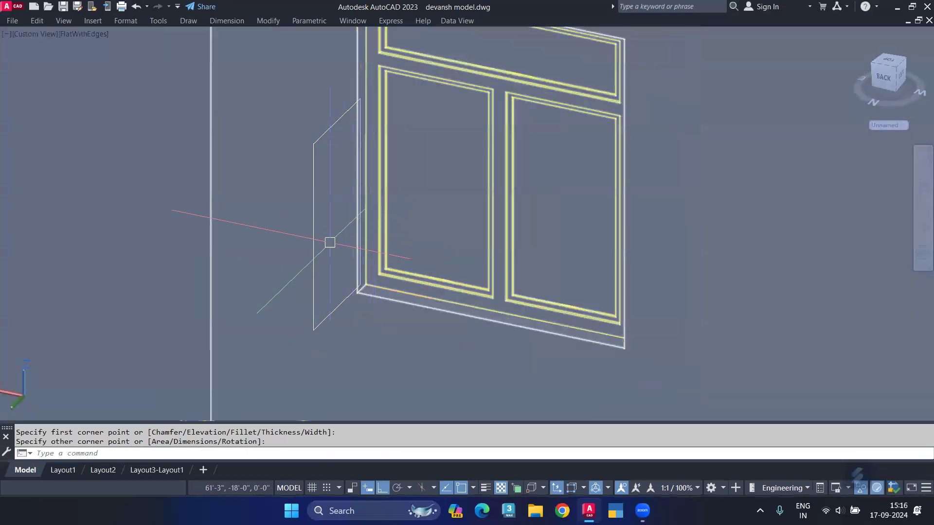
- Slice the window wall with SLICE along the rectangle's plane, keeping both pieces
text(Sl)
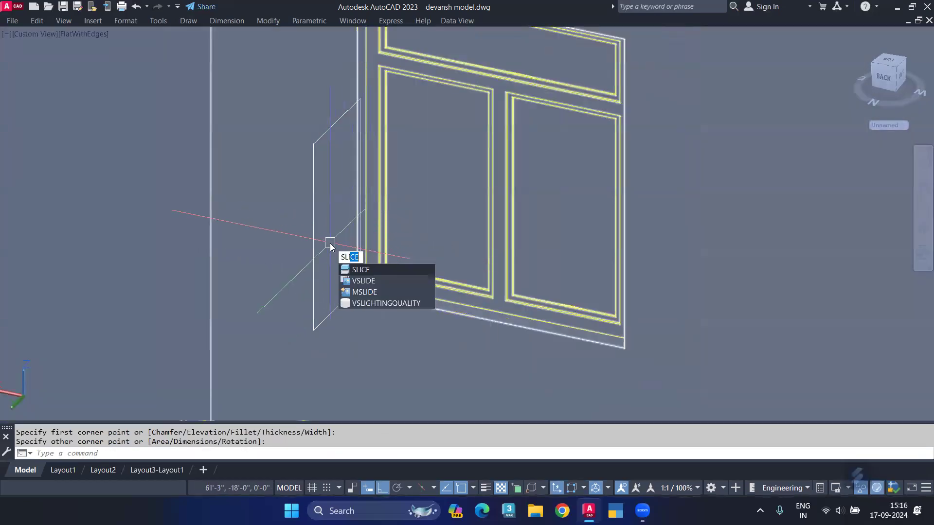
click(391, 271)
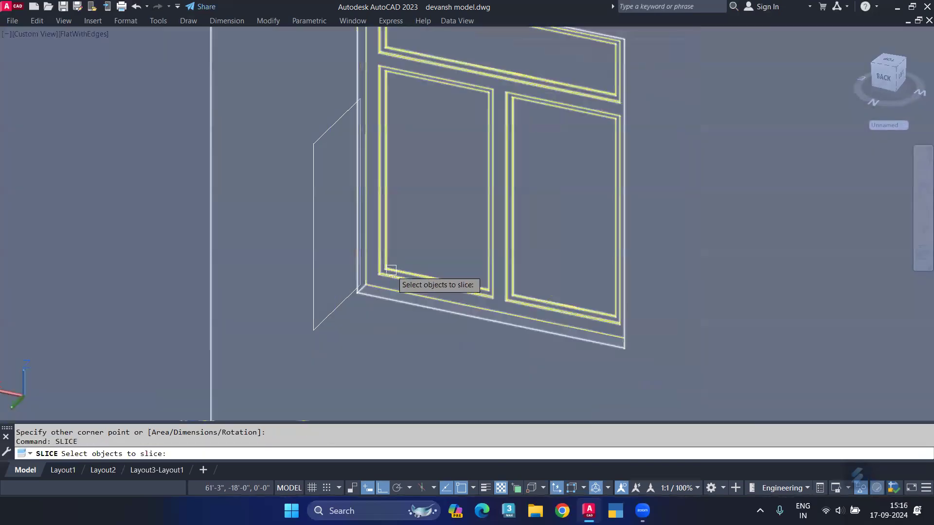
click(389, 270)
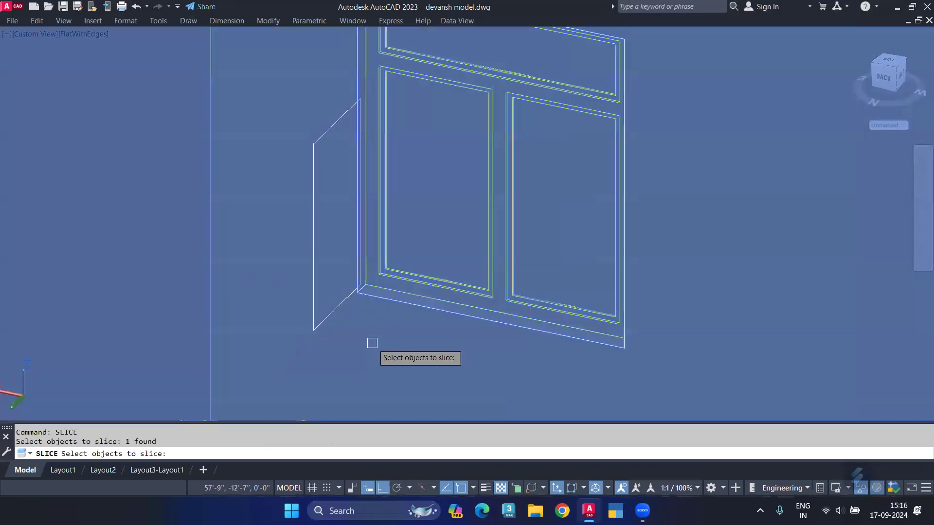
key(Return)
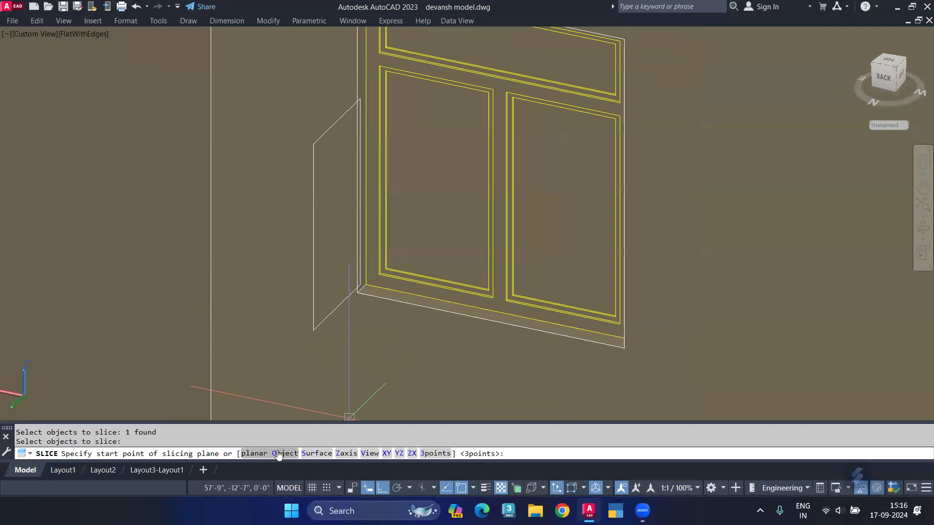
click(278, 454)
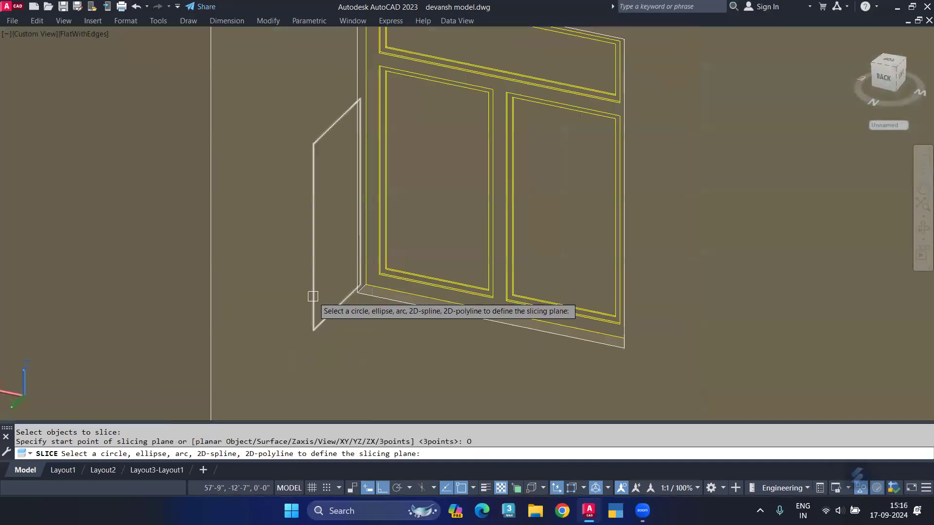
click(313, 296)
key(Return)
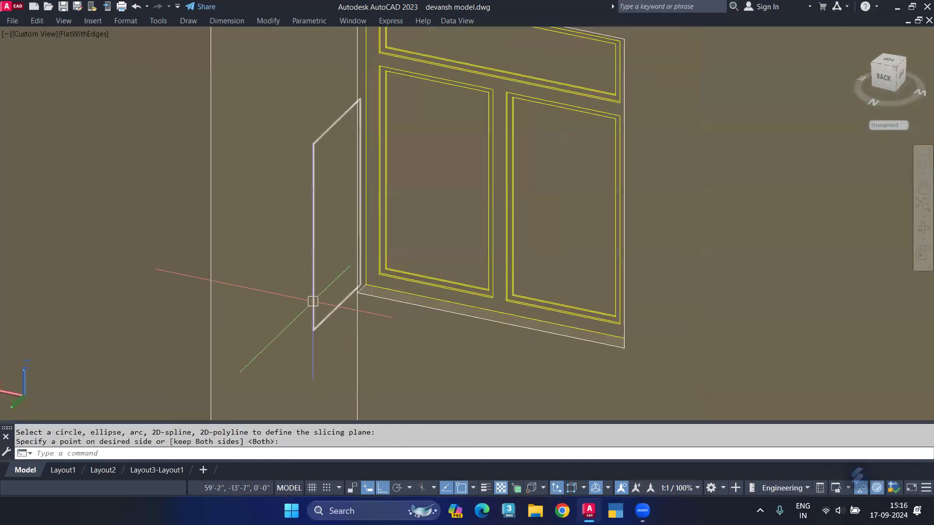
scroll(313, 302, down, 5)
scroll(377, 336, up, 3)
scroll(383, 337, up, 2)
key(Return)
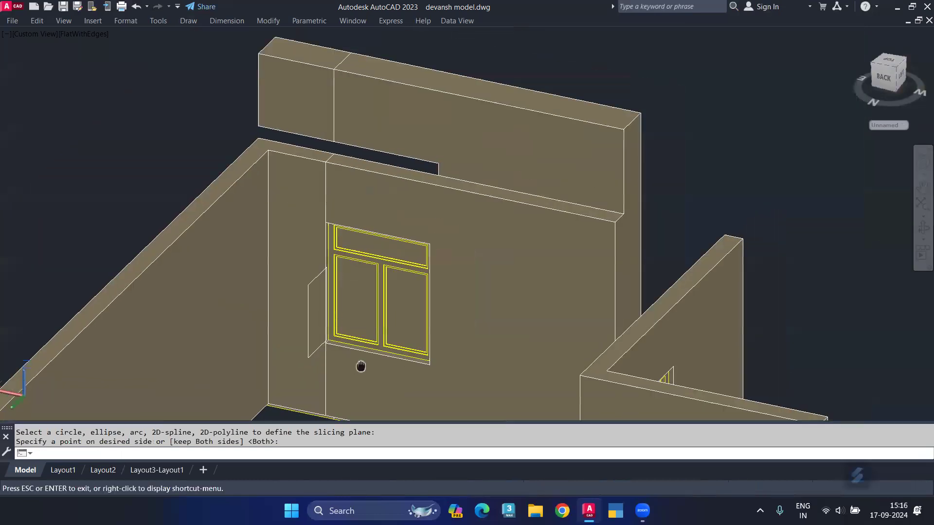
scroll(314, 226, up, 2)
scroll(316, 226, up, 2)
scroll(318, 249, up, 2)
- Orbit and zoom to a low front view of the house's window wall
scroll(318, 248, down, 3)
mouse_move(319, 248)
shift+middle_down()
mouse_move(483, 236)
mouse_move(610, 240)
mouse_move(687, 213)
mouse_move(333, 236)
shift+middle_up()
click(333, 236)
click(261, 204)
key(Escape)
mouse_move(236, 233)
shift+middle_down()
mouse_move(290, 214)
mouse_move(305, 186)
mouse_move(314, 234)
shift+middle_up()
scroll(314, 234, up, 3)
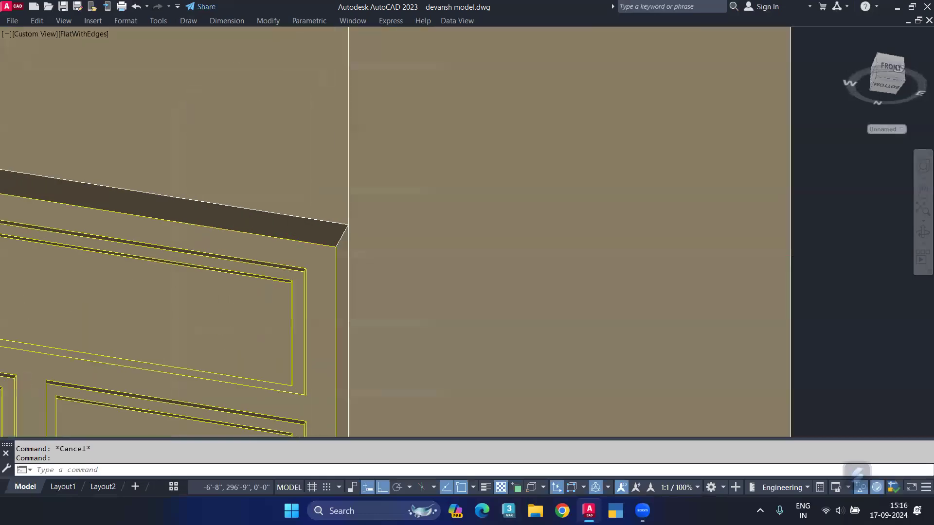
scroll(314, 234, up, 3)
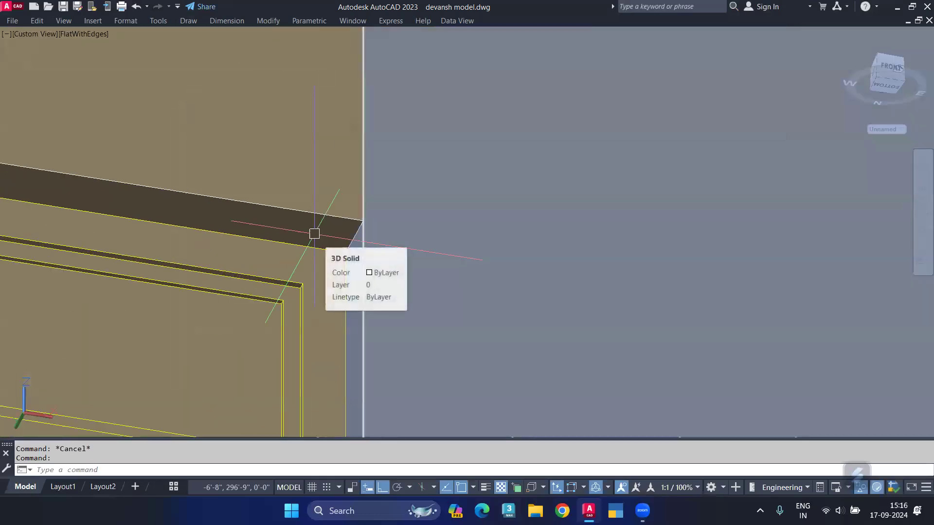
- Draw a flat rectangle across the top of the wall as a cut guide
text(r)
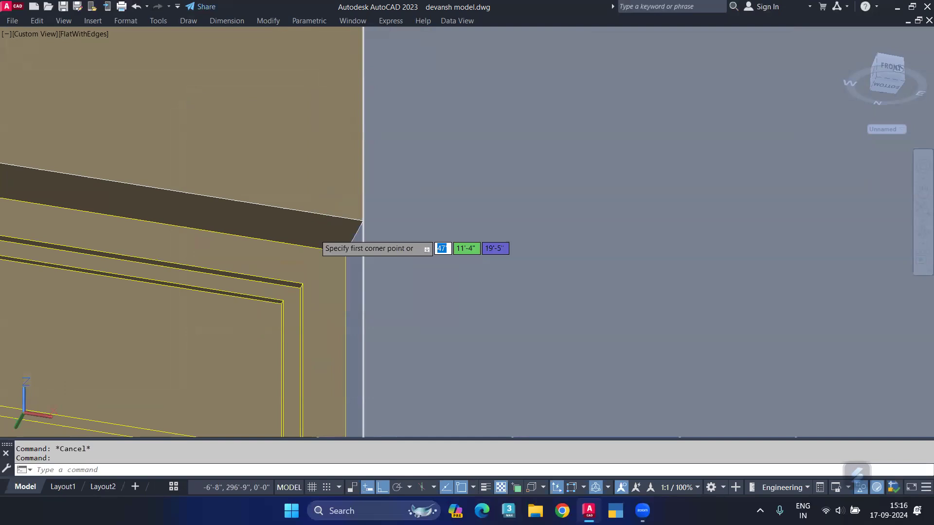
click(317, 231)
mouse_move(364, 210)
shift+middle_down()
mouse_move(329, 194)
mouse_move(183, 215)
shift+middle_up()
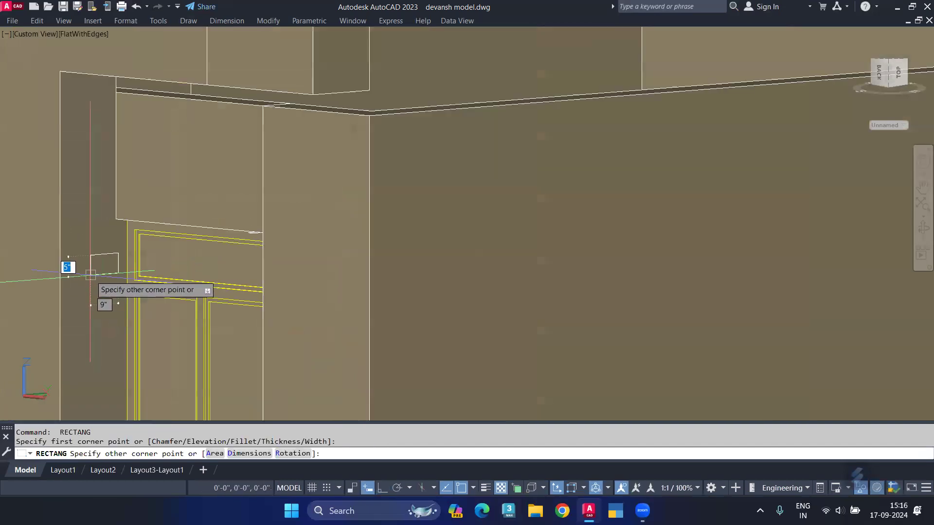
click(115, 291)
mouse_move(94, 321)
shift+middle_down()
mouse_move(200, 319)
mouse_move(194, 311)
shift+middle_up()
- Draw a second rectangle just below the window sill
key(space)
click(197, 322)
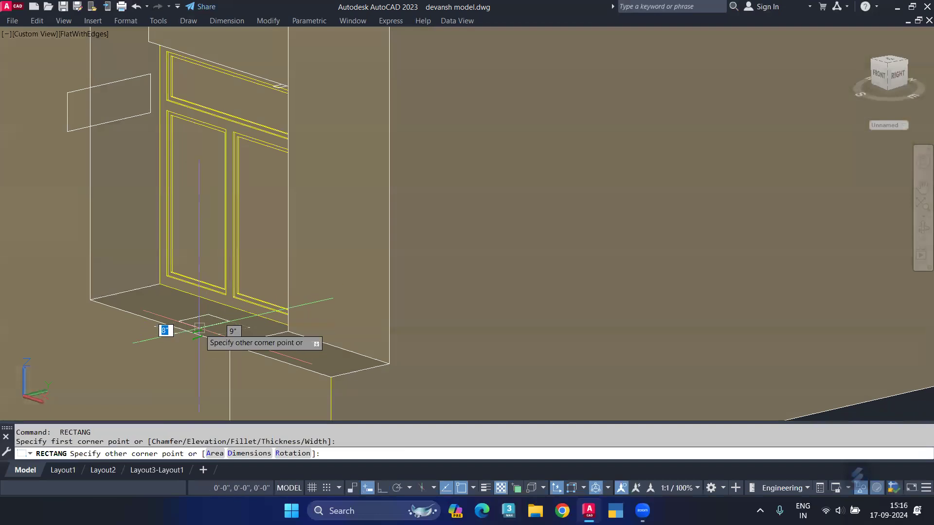
mouse_move(134, 358)
shift+middle_down()
mouse_move(323, 156)
mouse_move(287, 190)
shift+middle_up()
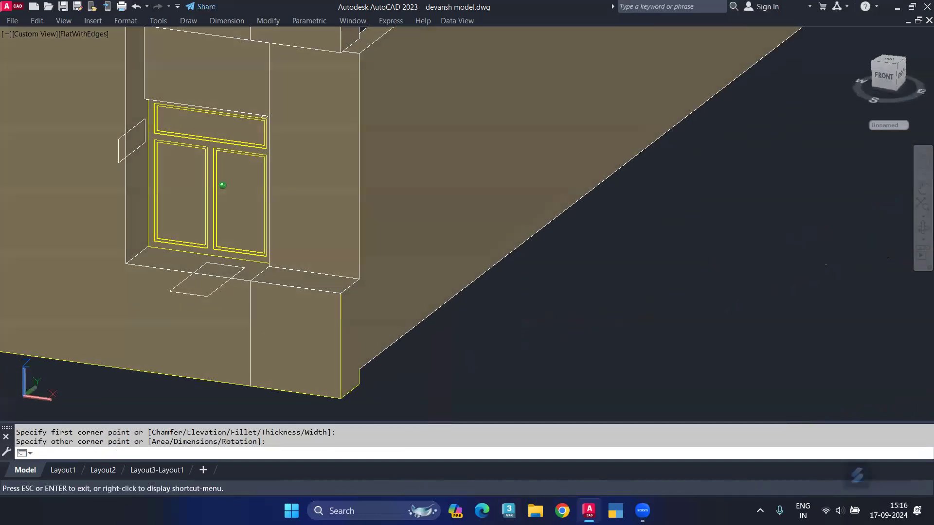
click(200, 198)
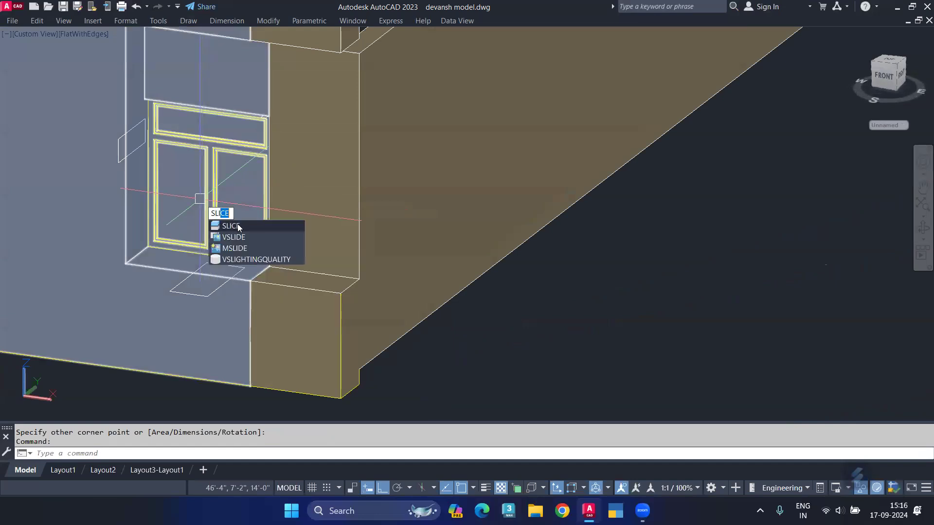
- Slice the wall along the rectangle beside the window, keeping both pieces
click(213, 89)
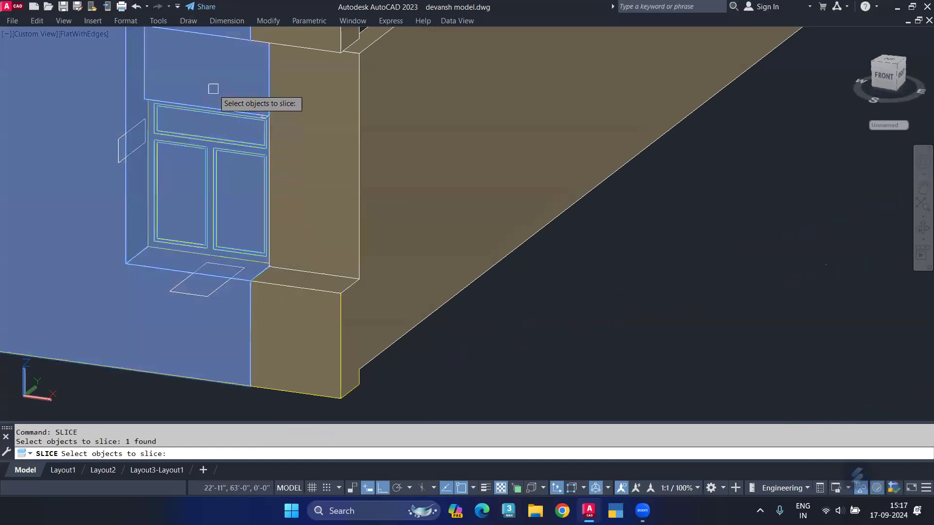
key(Return)
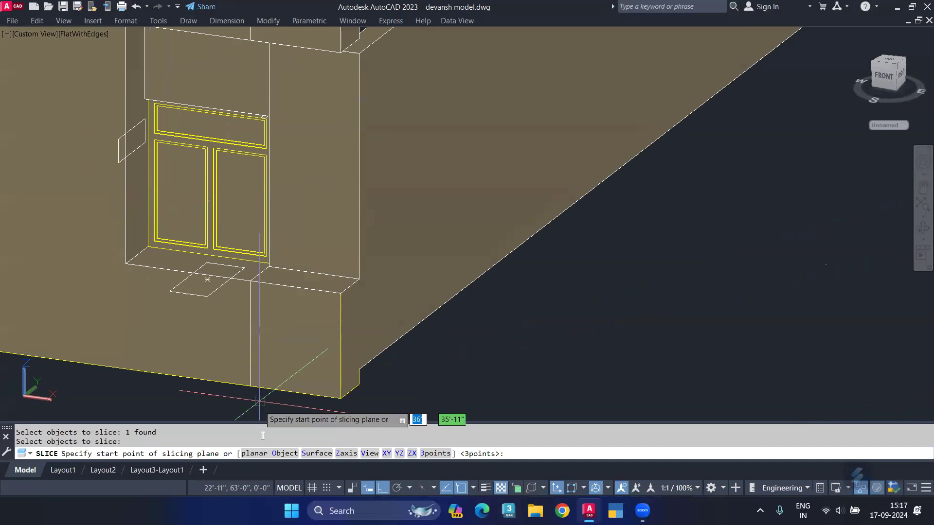
click(280, 458)
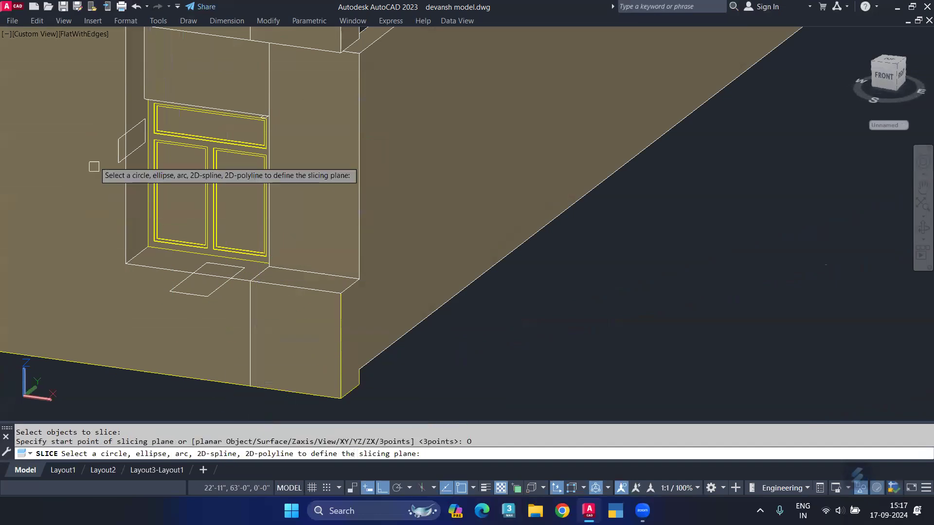
click(117, 145)
key(Return)
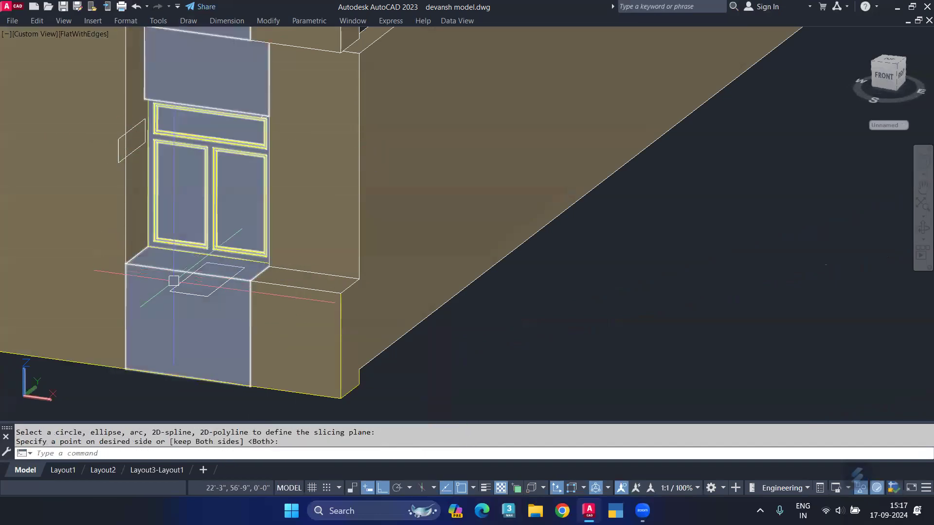
- Slice the window-and-sill solid along the rectangle below the sill, keeping both sides
scroll(163, 271, up, 3)
click(160, 271)
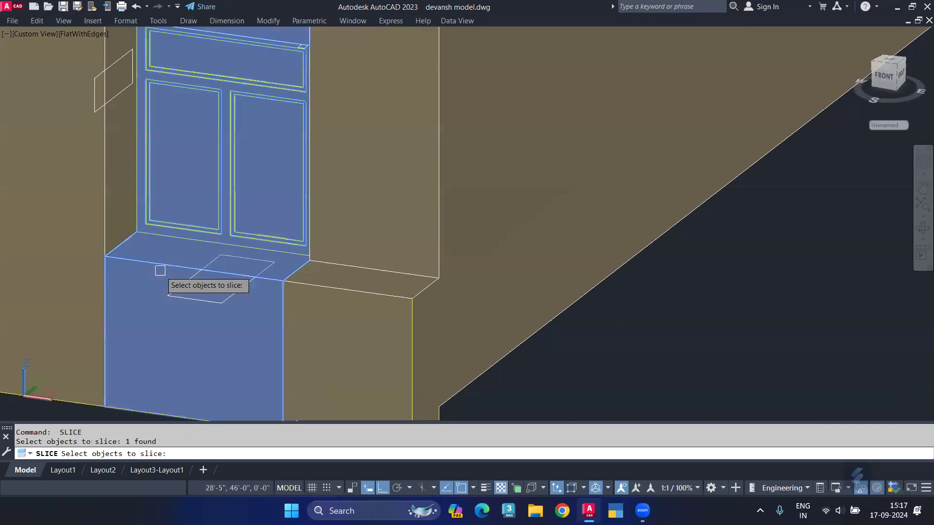
key(Return)
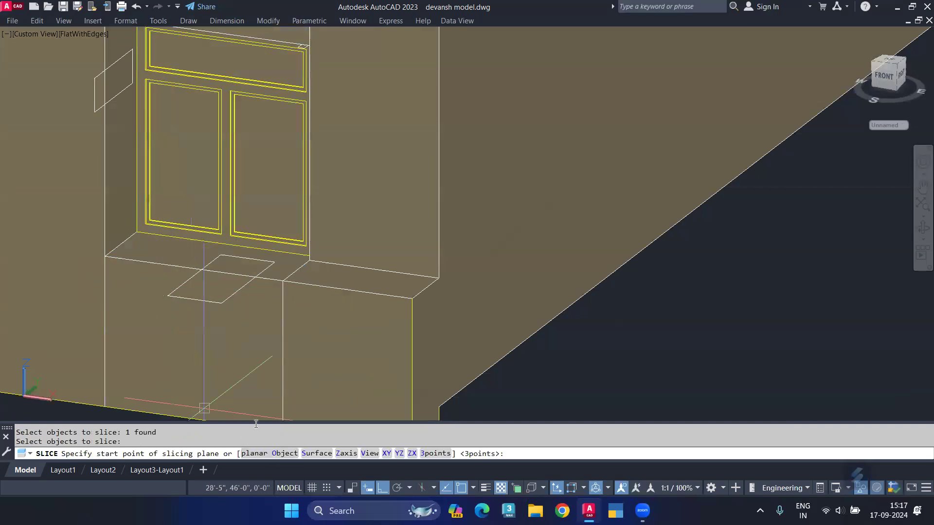
text(O)
key(Return)
click(207, 302)
key(Return)
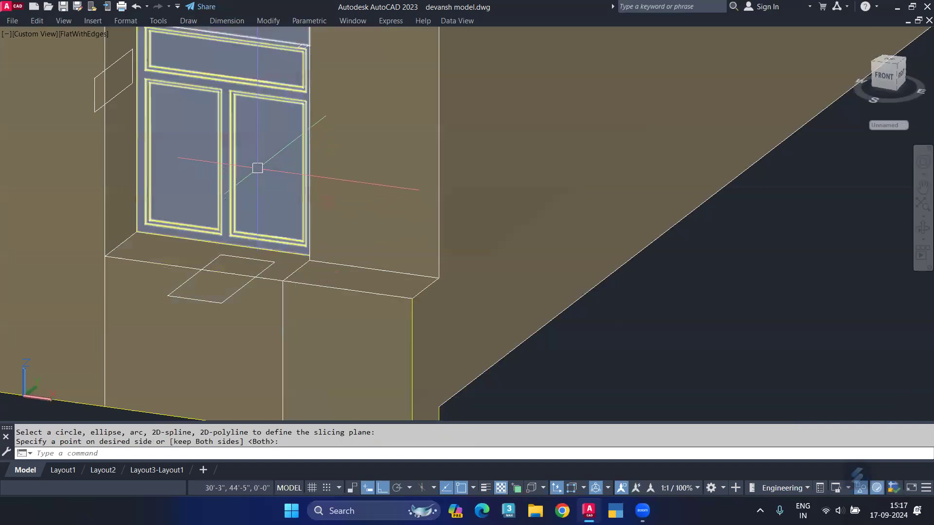
- Slice the window solid along the rectangle above the window, keeping both pieces
middle_drag(258, 168, 289, 277)
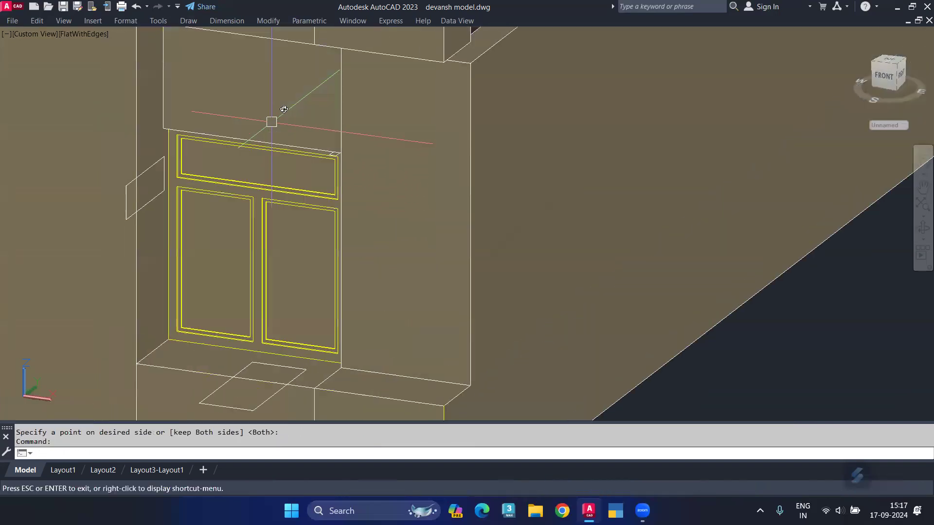
shift+middle_drag(268, 130, 283, 130)
scroll(288, 147, up, 3)
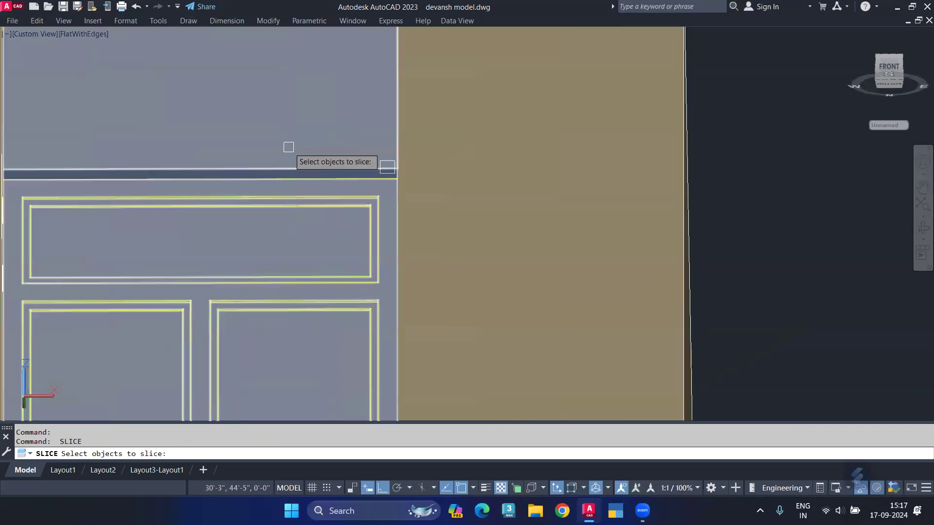
click(289, 147)
key(Return)
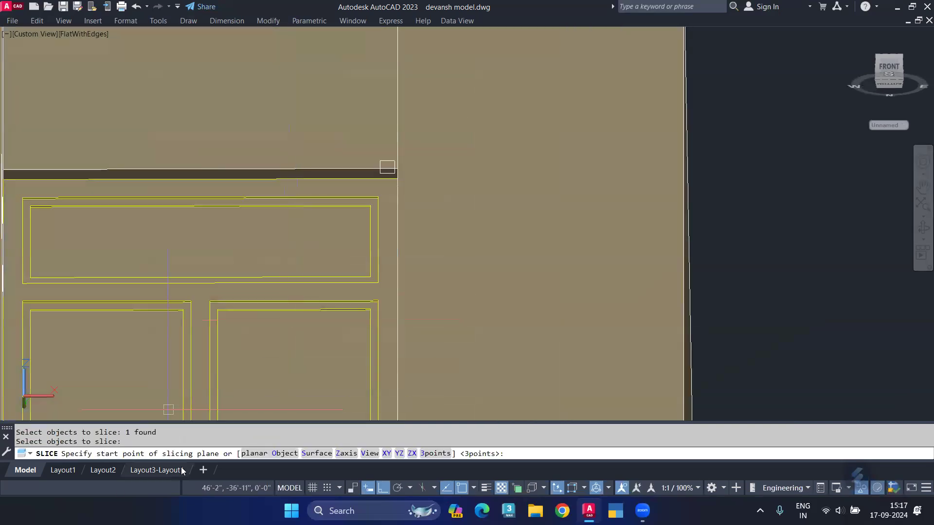
click(258, 457)
scroll(385, 167, up, 3)
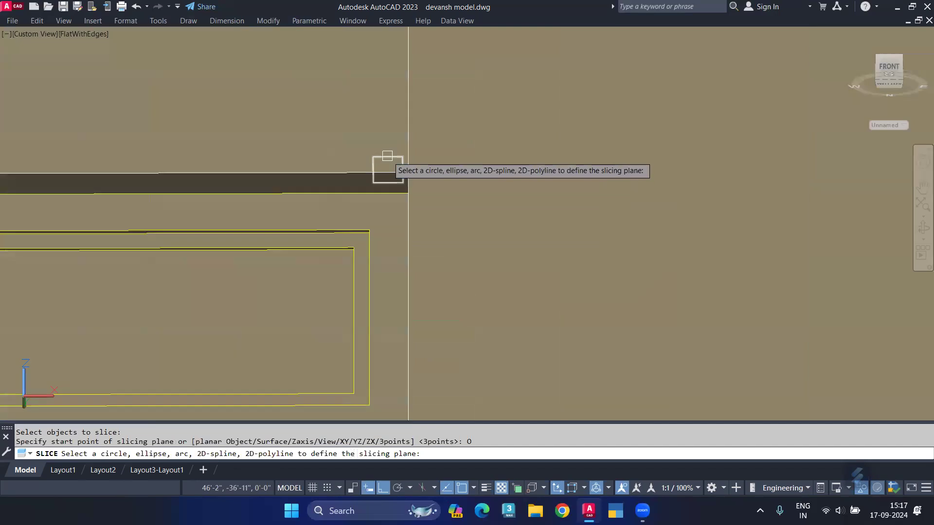
click(387, 170)
click(385, 167)
scroll(317, 177, down, 5)
mouse_move(303, 163)
shift+middle_down()
mouse_move(252, 221)
mouse_move(268, 202)
shift+middle_up()
key(Return)
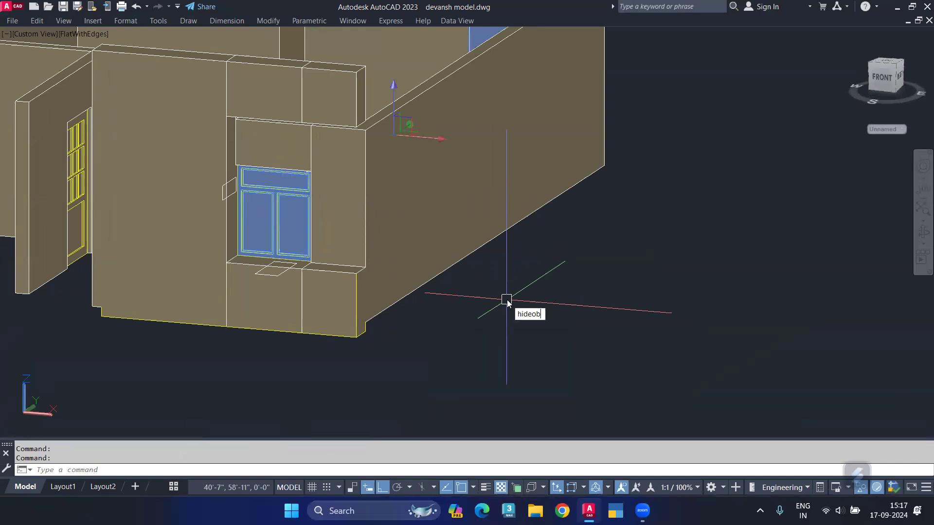
- Hide the selected window and orbit around the empty opening
key(Return)
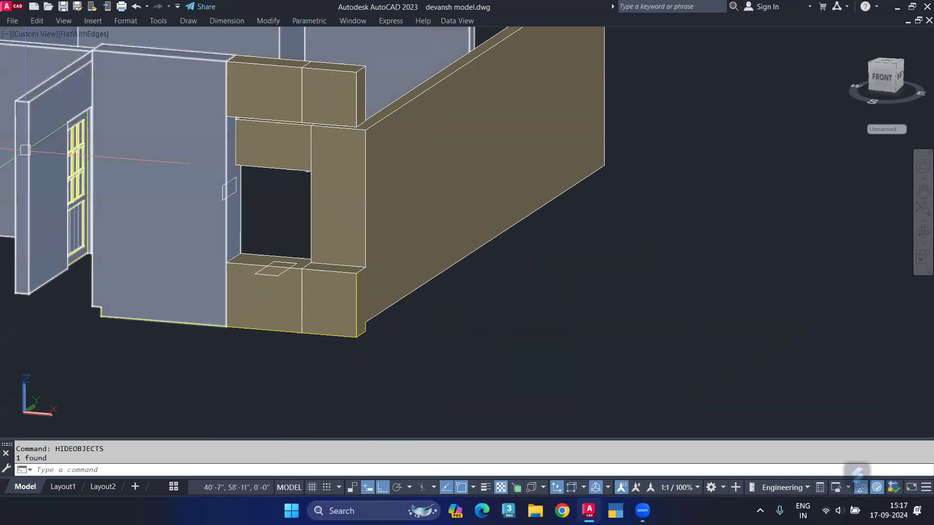
shift+middle_drag(125, 190, 117, 207)
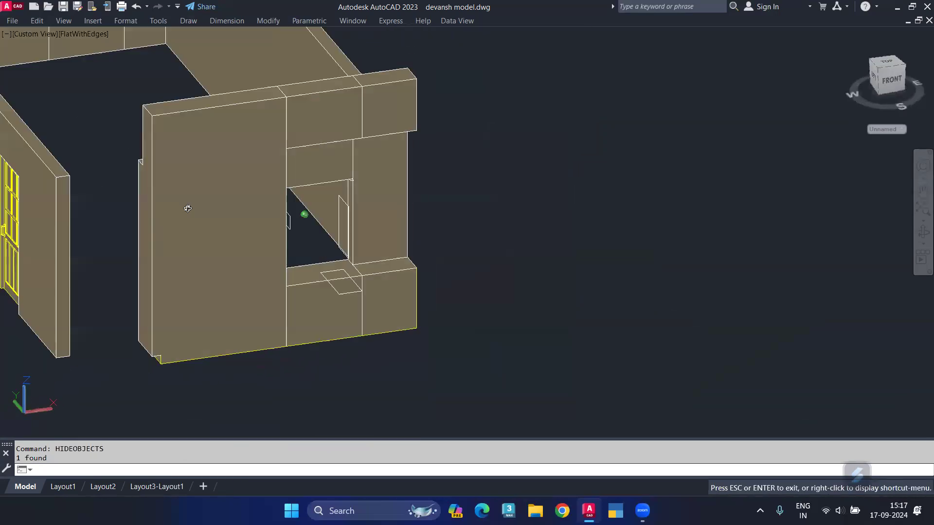
shift+middle_drag(151, 160, 183, 175)
text(UNI)
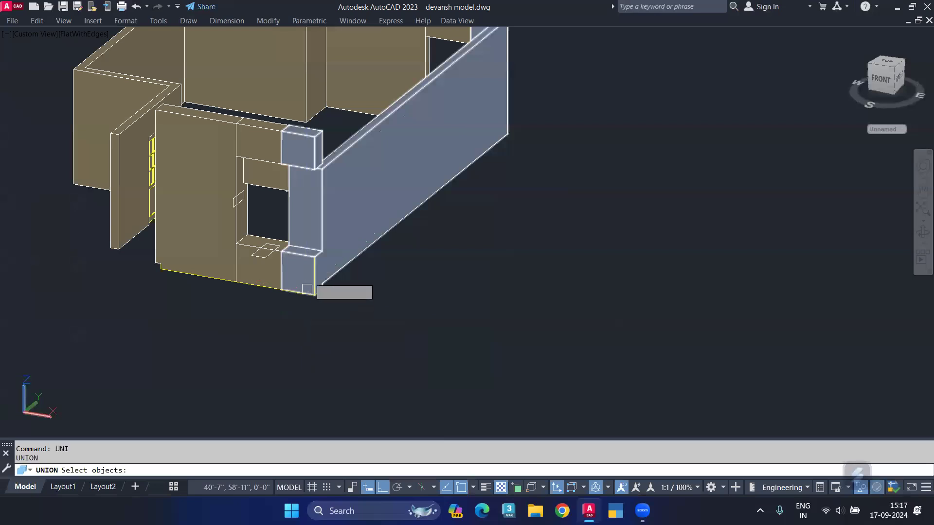
- Union the right wall and the large wall body into one solid
click(372, 192)
click(217, 240)
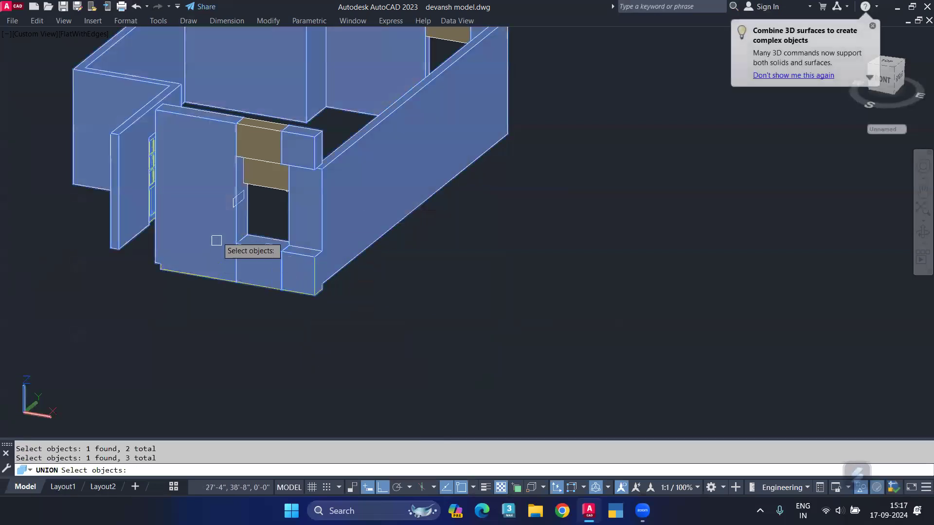
scroll(309, 151, down, 2)
key(Return)
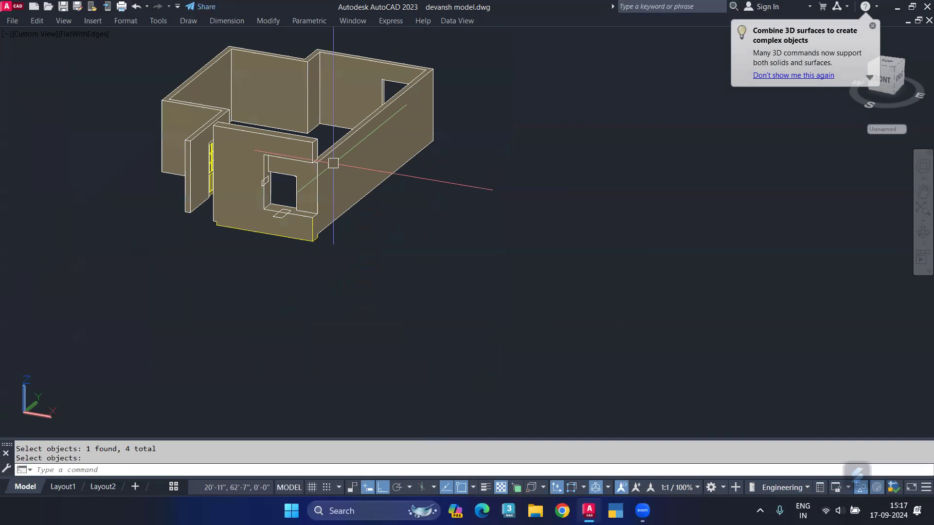
scroll(249, 188, up, 2)
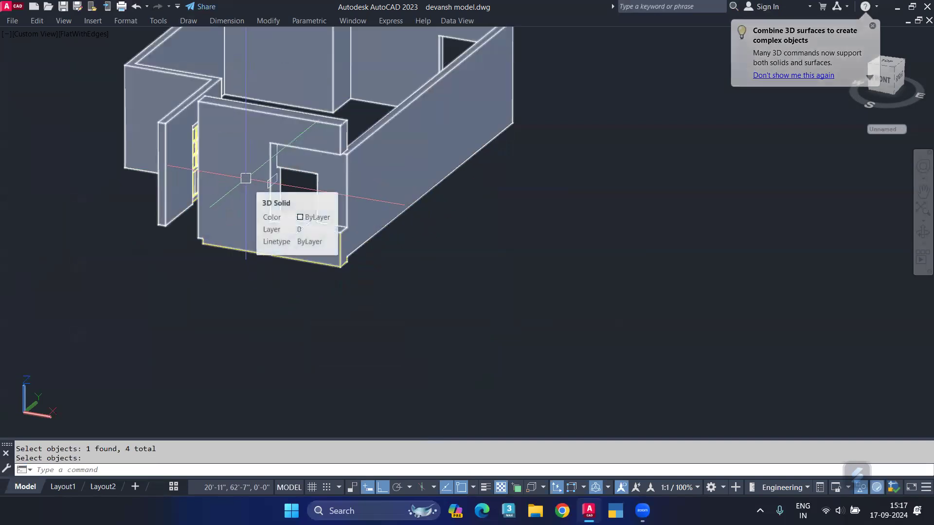
mouse_move(233, 174)
shift+middle_down()
mouse_move(302, 176)
mouse_move(360, 194)
shift+middle_up()
scroll(214, 128, up, 3)
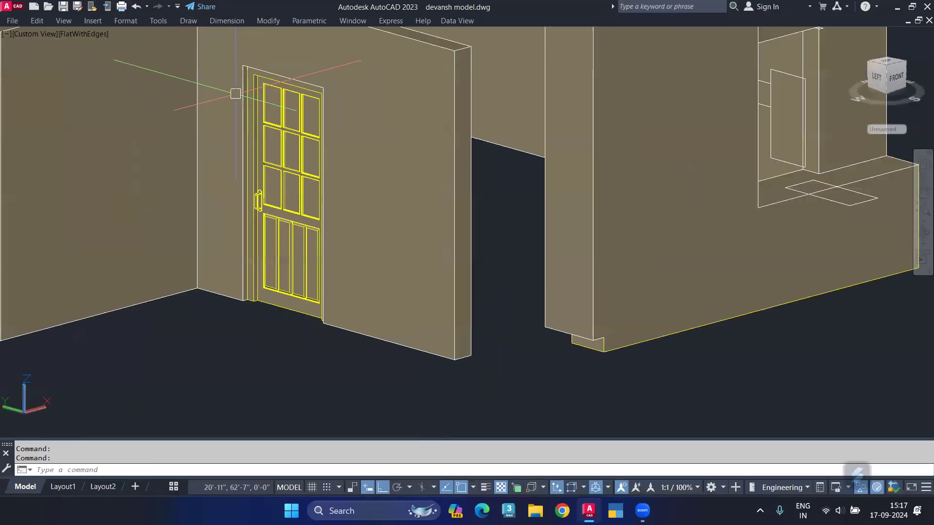
scroll(245, 85, up, 2)
scroll(285, 162, down, 2)
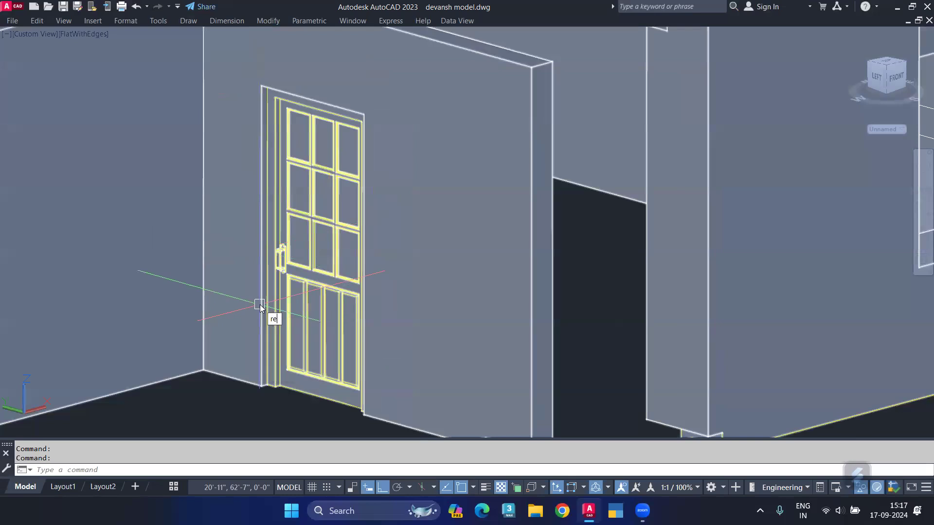
- Draw a small rectangle on the wall face beside the door
text(REC)
key(Return)
scroll(268, 261, up, 3)
click(271, 250)
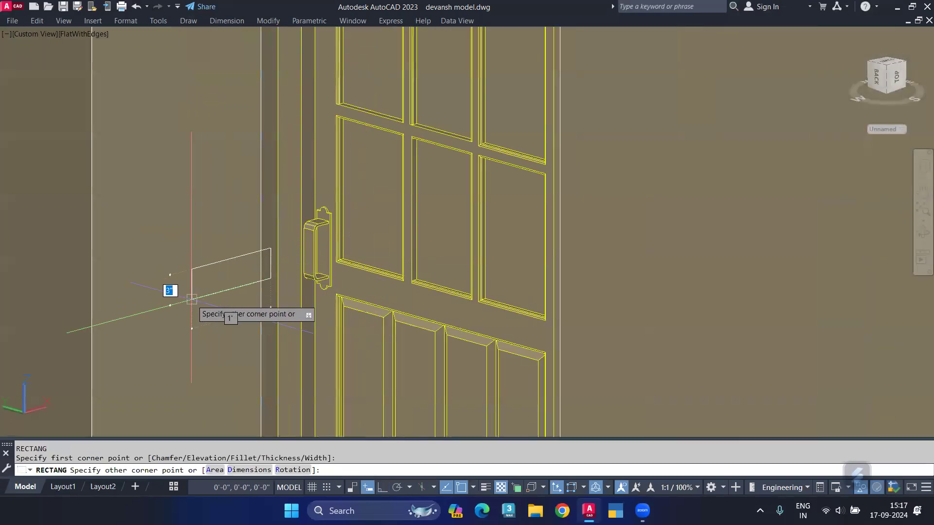
click(170, 288)
scroll(171, 287, down, 3)
scroll(235, 296, up, 2)
shift+middle_drag(245, 284, 359, 317)
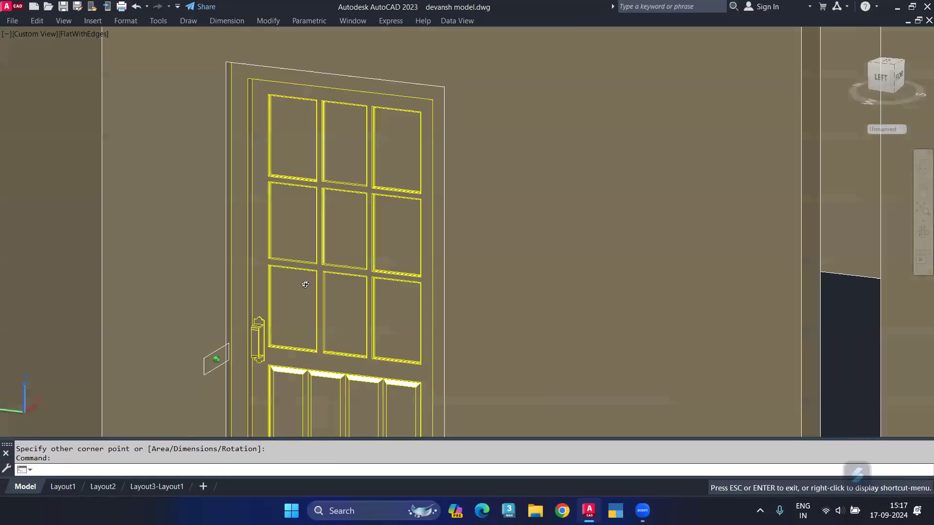
scroll(418, 161, up, 2)
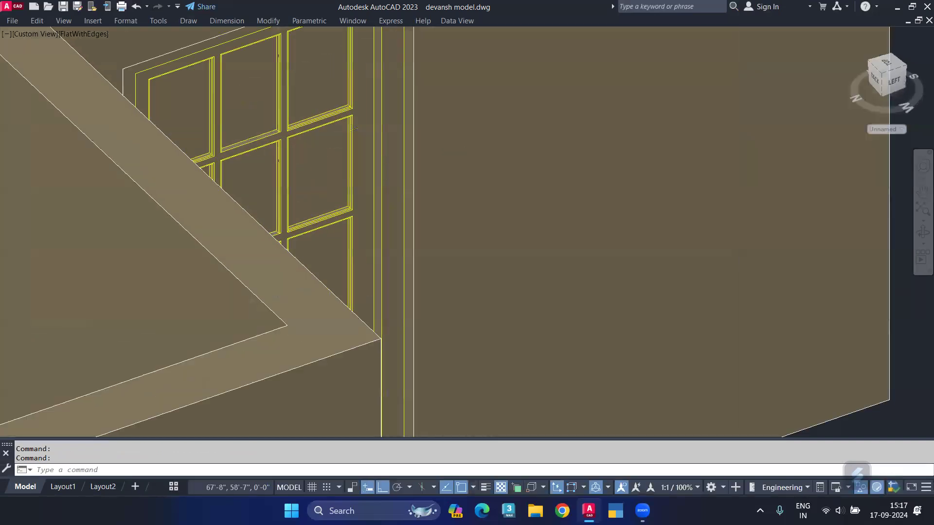
- Draw two more small rectangles, one on the column face and one above the door beam
key(Return)
click(409, 139)
click(451, 201)
scroll(415, 197, down, 3)
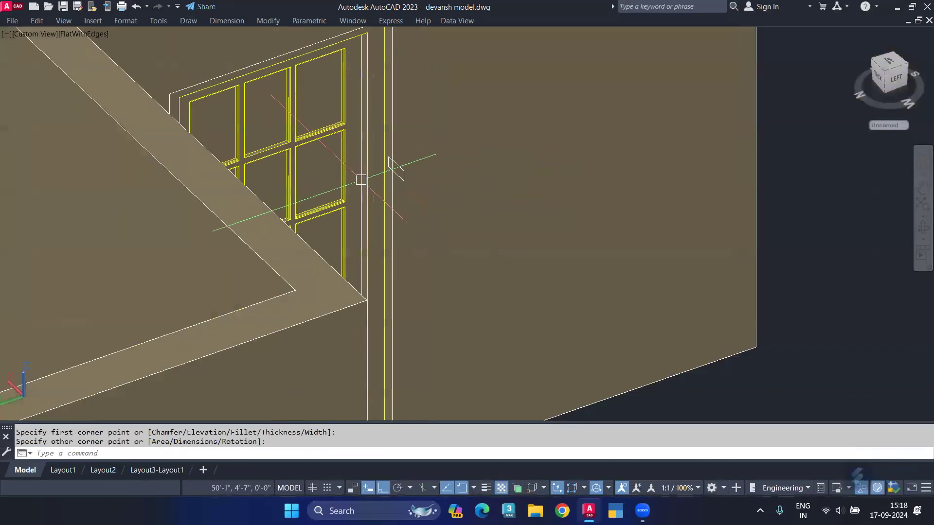
shift+middle_drag(360, 177, 289, 99)
scroll(289, 99, up, 3)
key(Return)
click(286, 209)
click(334, 100)
scroll(245, 171, down, 4)
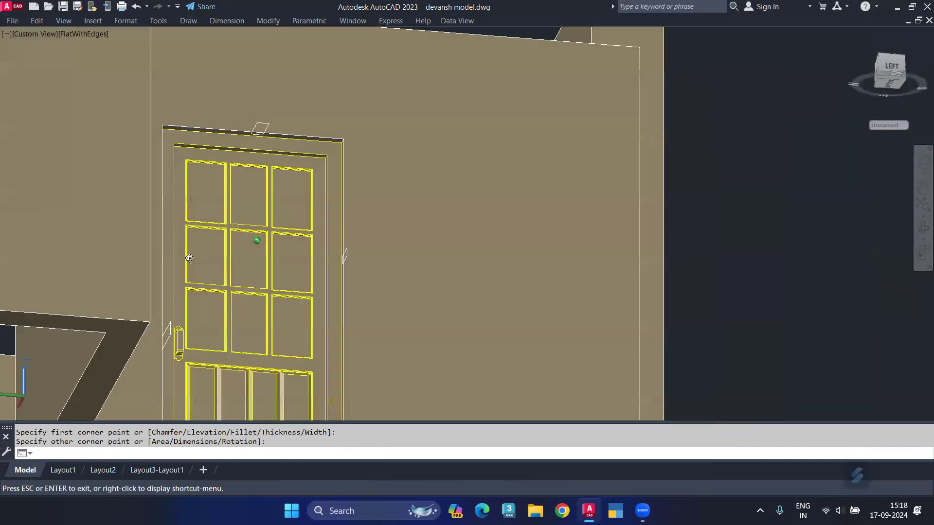
shift+middle_drag(184, 137, 143, 258)
text(S)
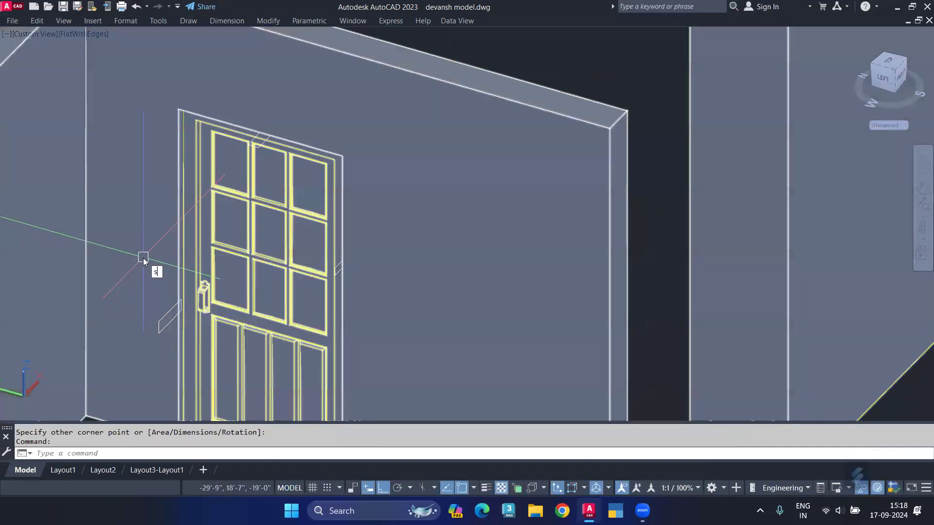
- Slice the door wall along the small rectangle, keeping both halves
text(l)
key(Return)
click(107, 212)
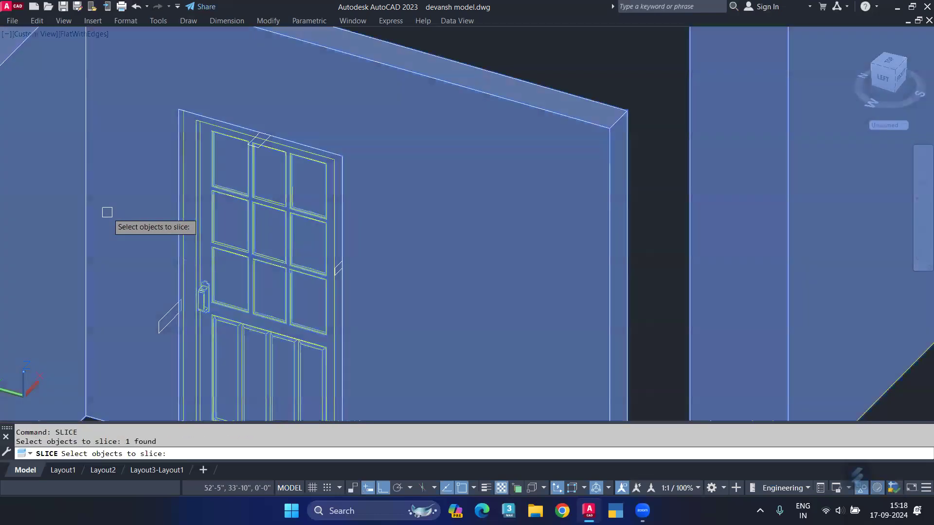
key(Return)
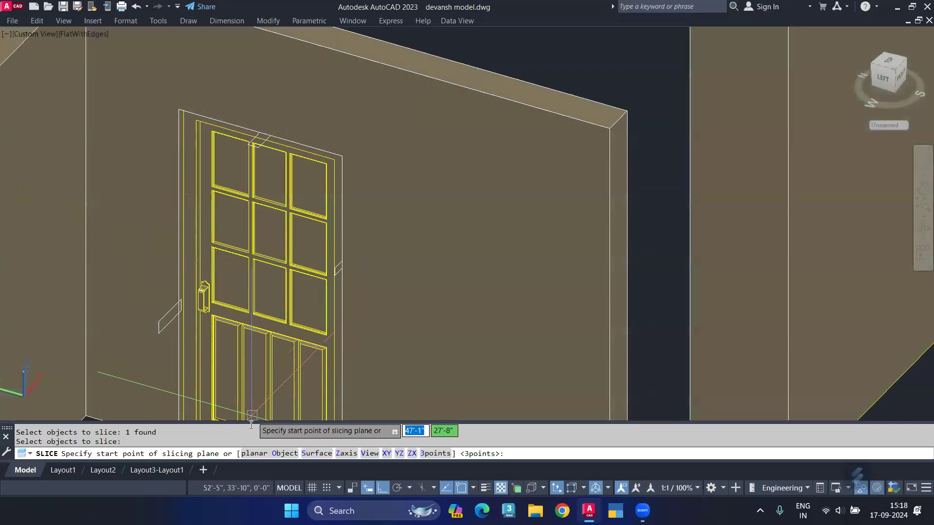
click(282, 453)
click(163, 317)
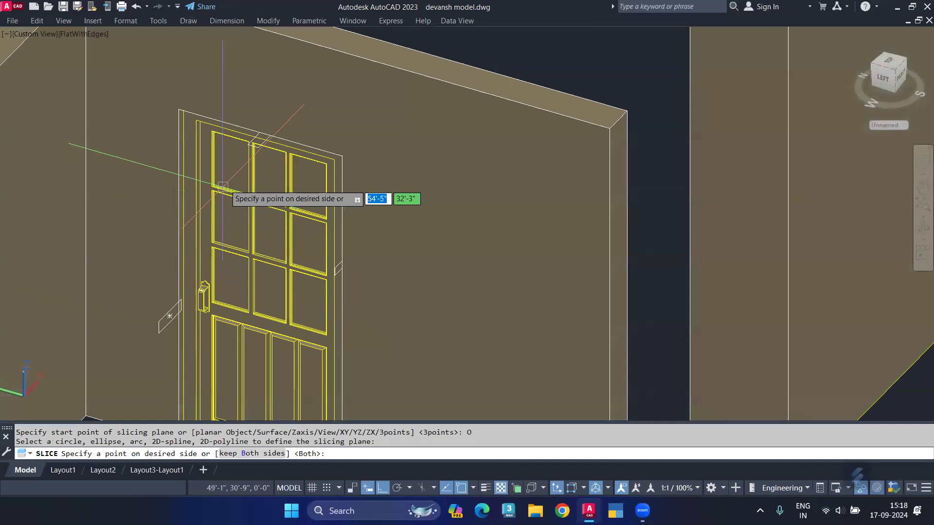
key(Return)
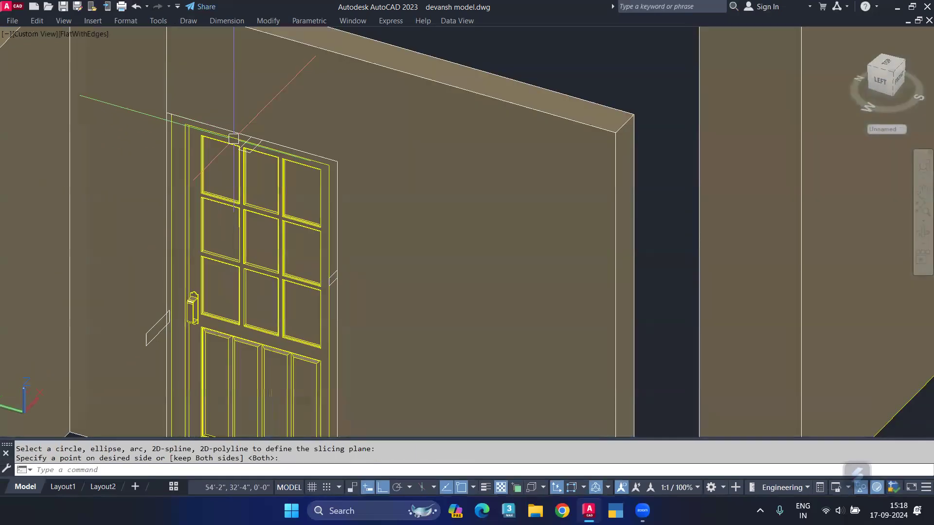
- Slice the next wall piece along the rectangle at the door top, keeping both sides
key(Return)
click(225, 126)
key(Return)
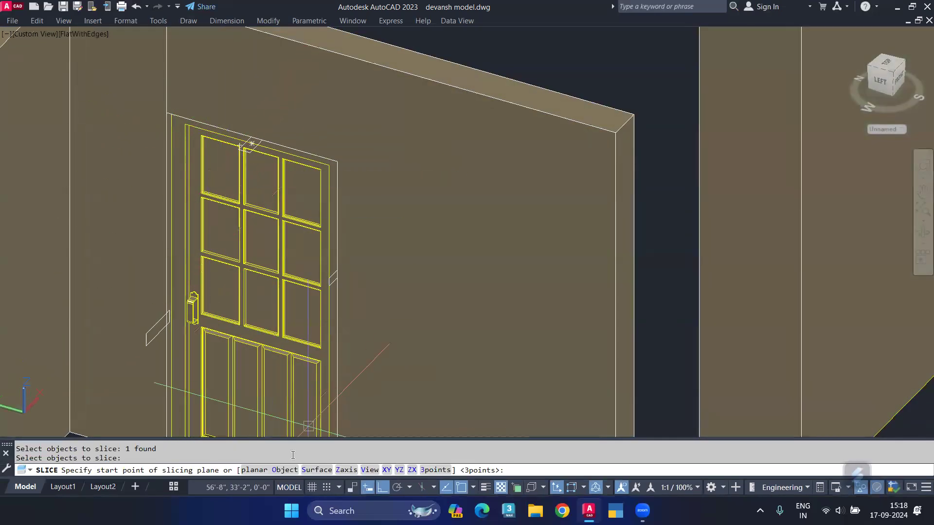
click(276, 467)
click(250, 147)
key(Return)
- Slice the wall beside the door along the column rectangle, keeping both sides
middle_drag(369, 304, 371, 205)
key(Return)
key(Return)
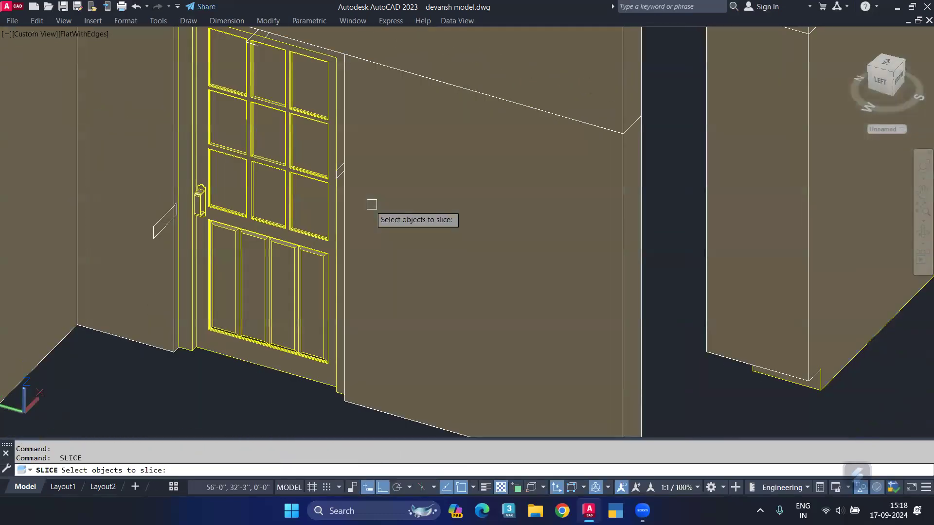
click(365, 205)
key(Return)
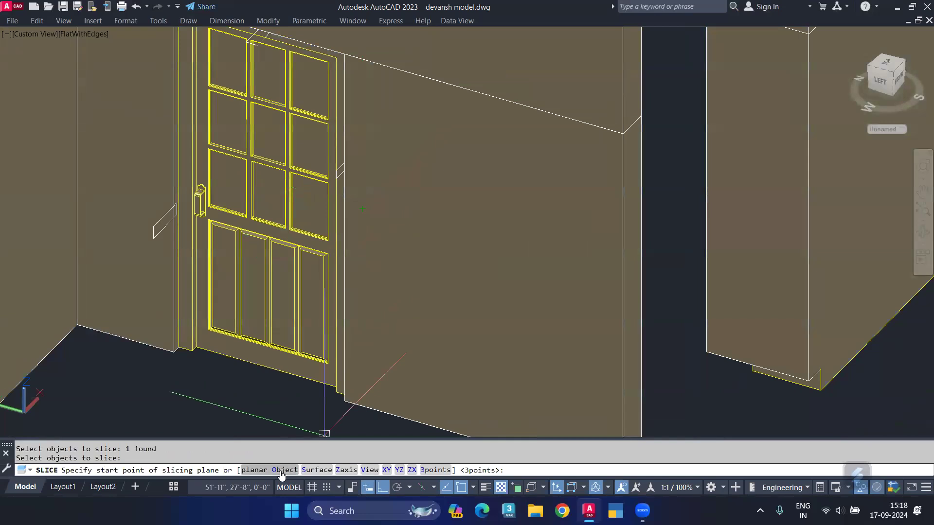
click(281, 469)
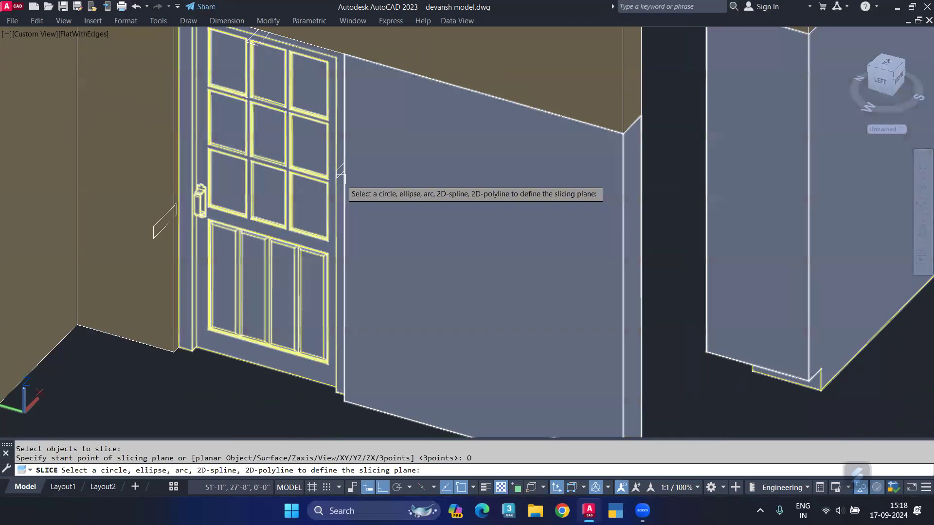
scroll(341, 175, up, 5)
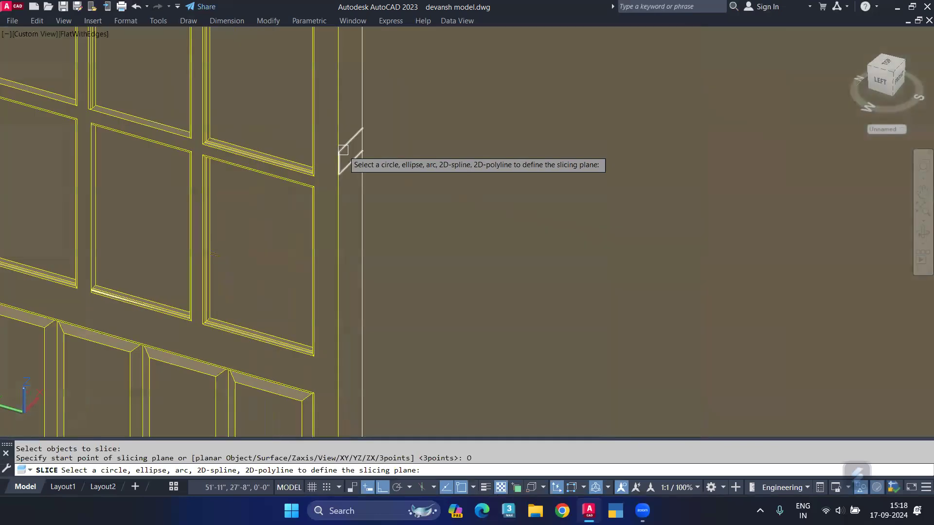
click(348, 148)
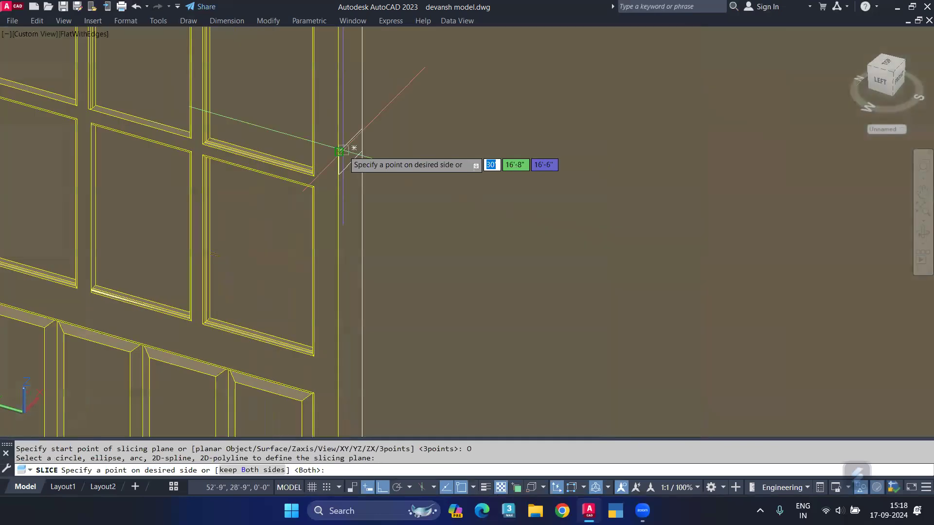
scroll(369, 171, down, 5)
key(Return)
- Hide the door and union three wall pieces into one solid
click(343, 158)
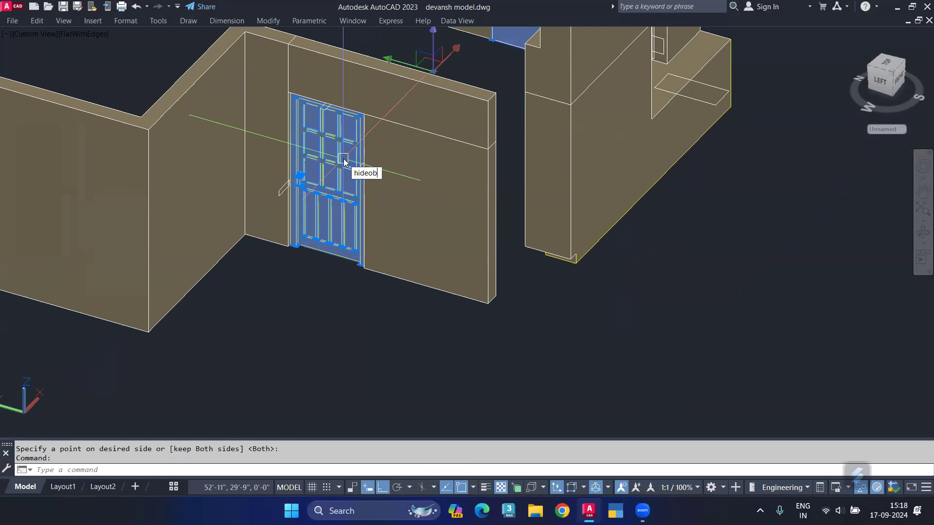
key(Return)
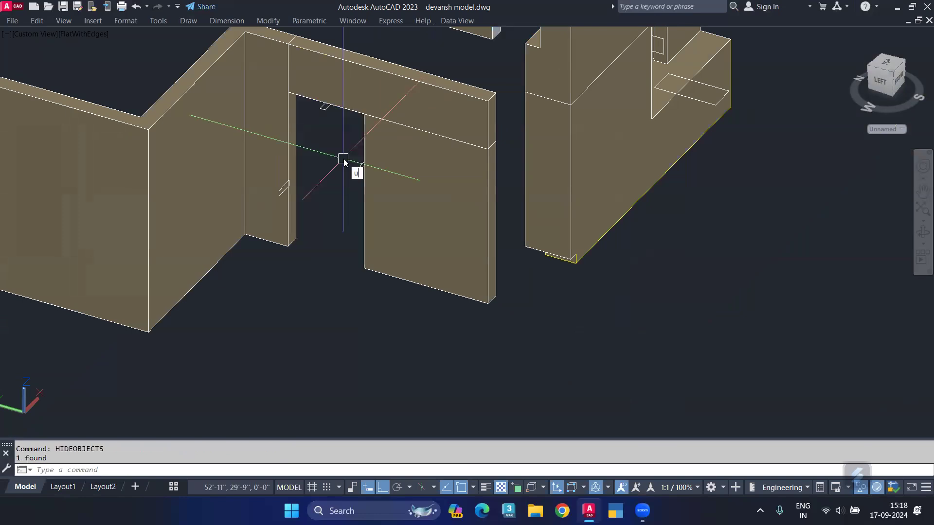
text(uni)
key(Return)
click(427, 191)
click(359, 98)
click(258, 123)
key(Return)
scroll(260, 121, down, 3)
mouse_move(271, 125)
shift+middle_down()
mouse_move(253, 129)
mouse_move(219, 98)
mouse_move(233, 93)
shift+middle_up()
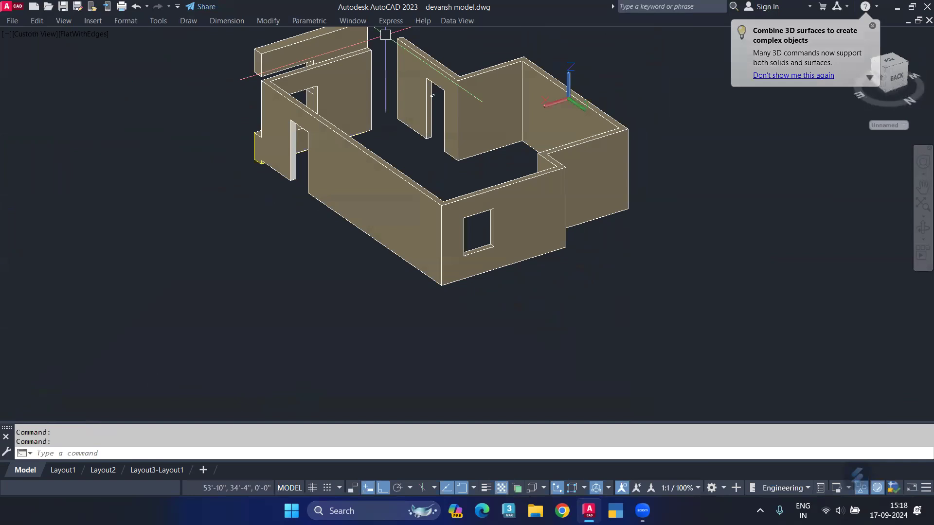
scroll(319, 50, up, 5)
- Draw a rectangle on the end face of the beam on the upper wall
middle_drag(318, 49, 274, 125)
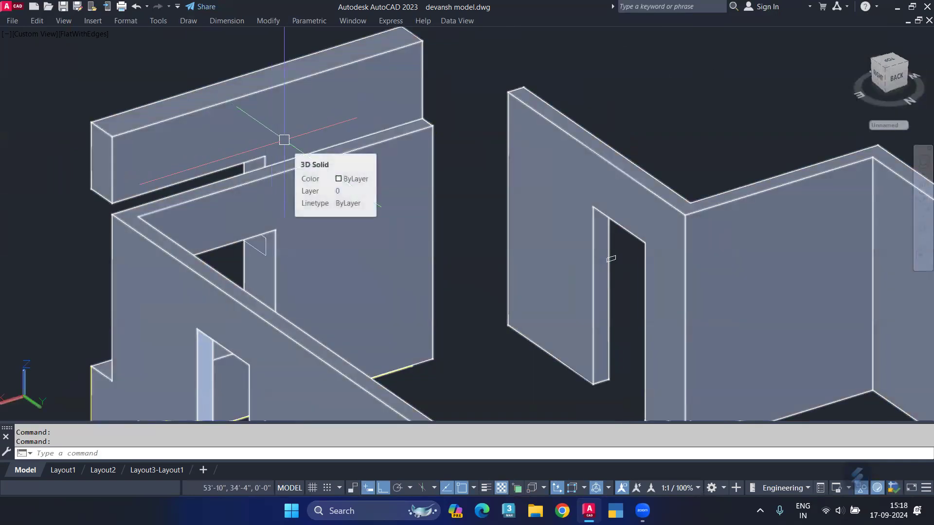
text(rec)
key(Return)
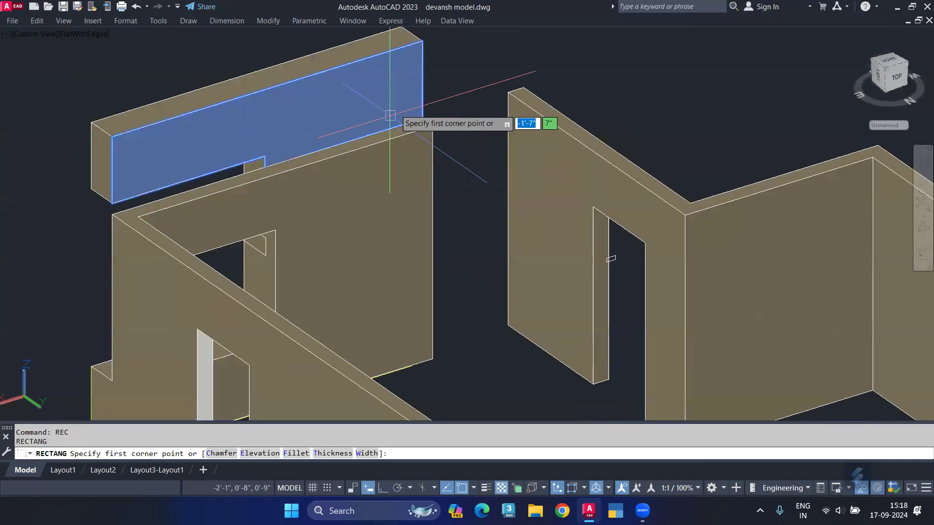
click(413, 123)
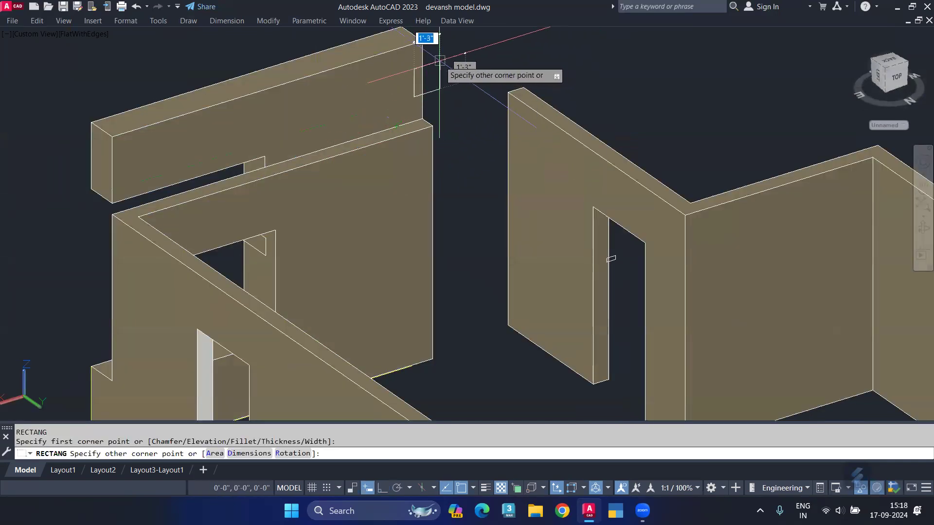
click(440, 61)
- Slice the wall solid using that rectangle as the plane, keeping both sides
text(li)
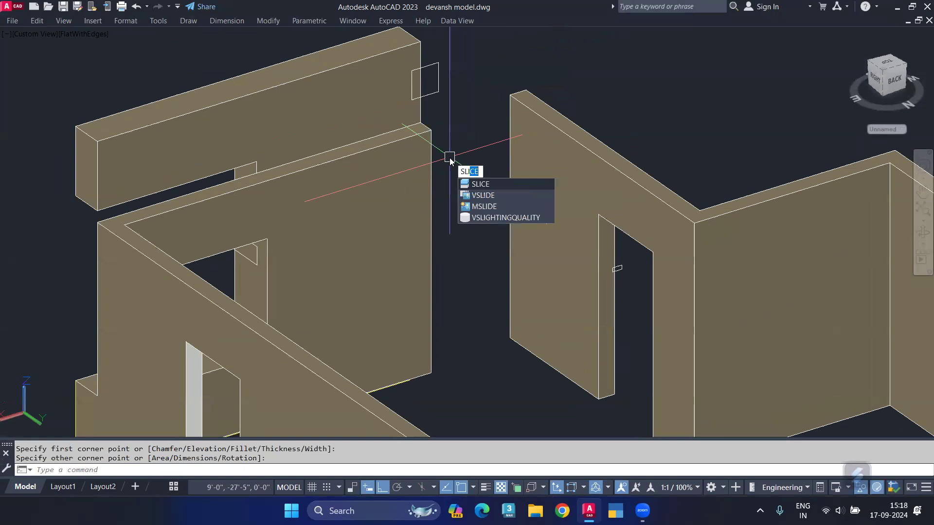
click(490, 185)
click(409, 185)
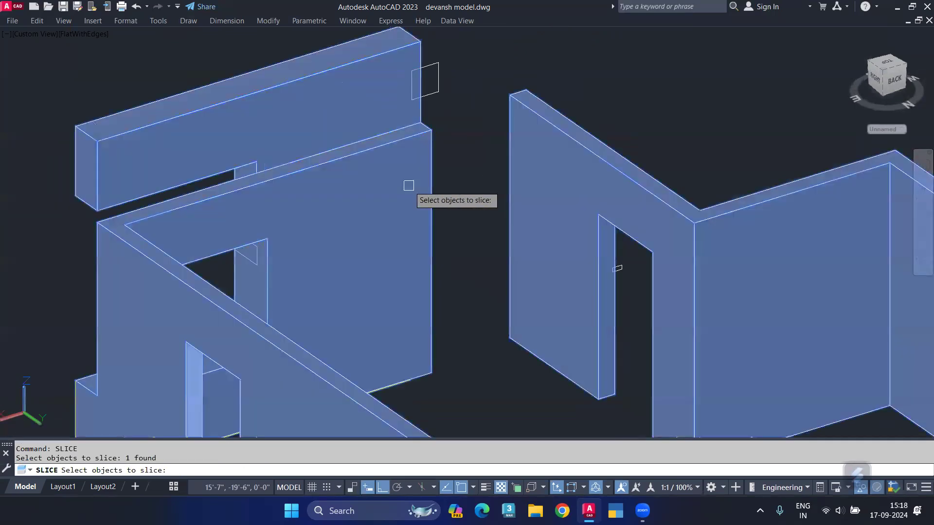
key(Return)
click(284, 469)
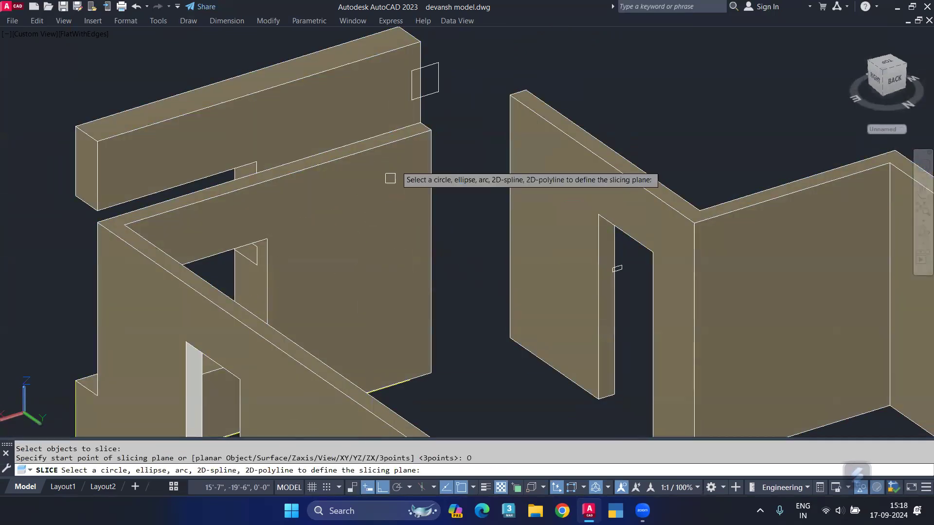
click(413, 83)
scroll(454, 130, down, 5)
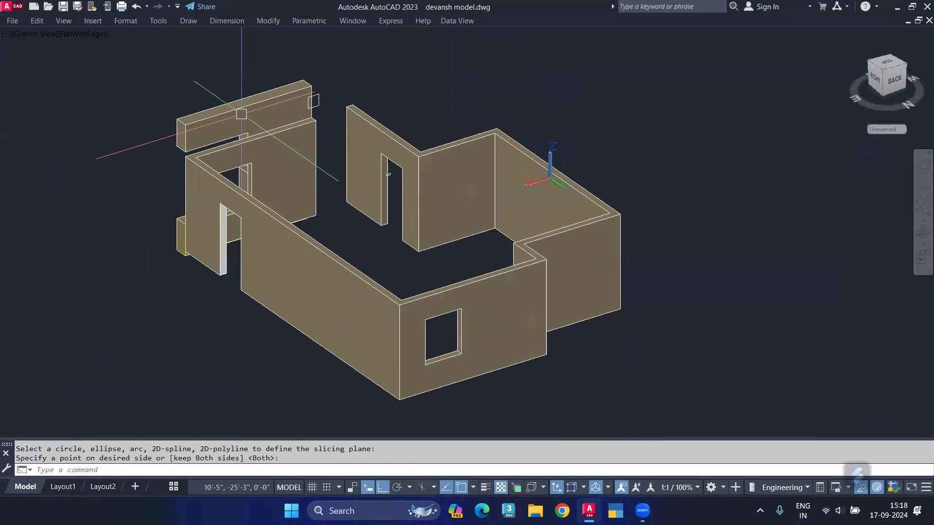
shift+middle_drag(453, 129, 365, 168)
key(Return)
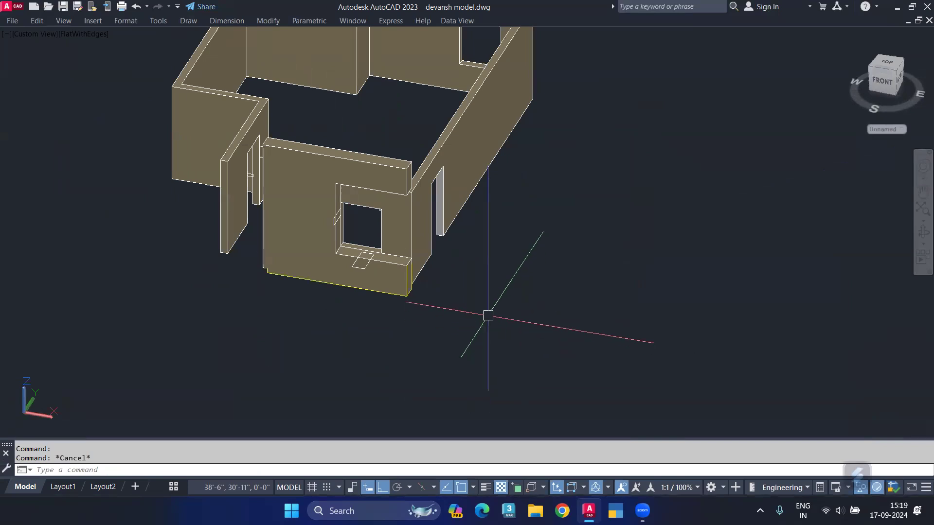
- Run SELECTSIMILAR on the leftover piece below the window to select matching pieces
text(lmi)
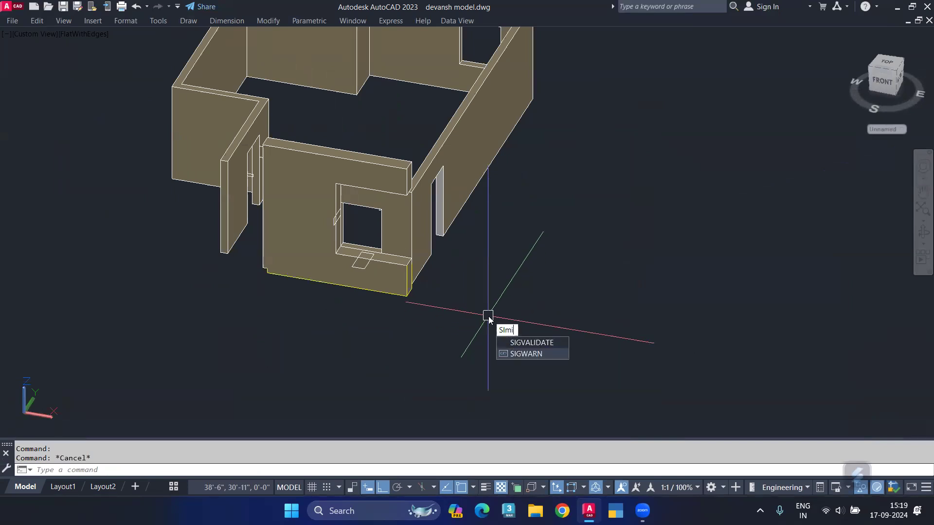
click(543, 343)
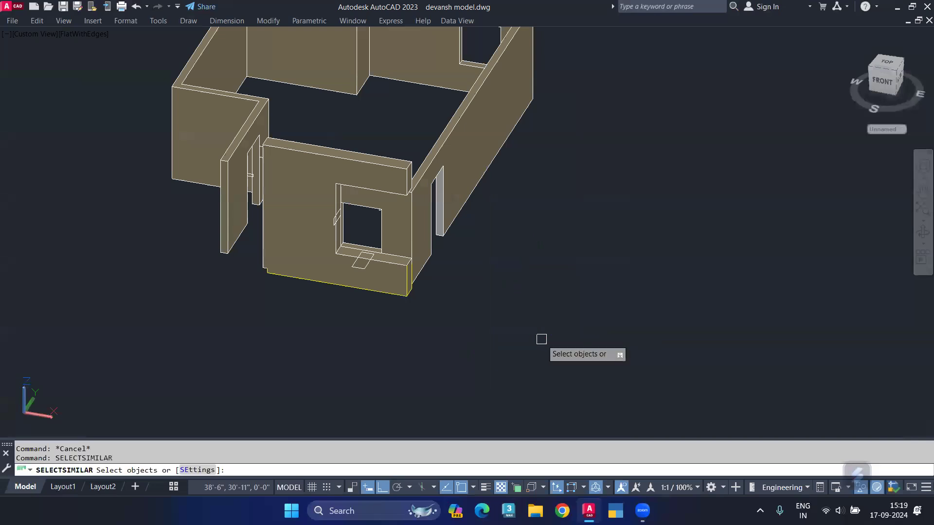
scroll(355, 273, up, 5)
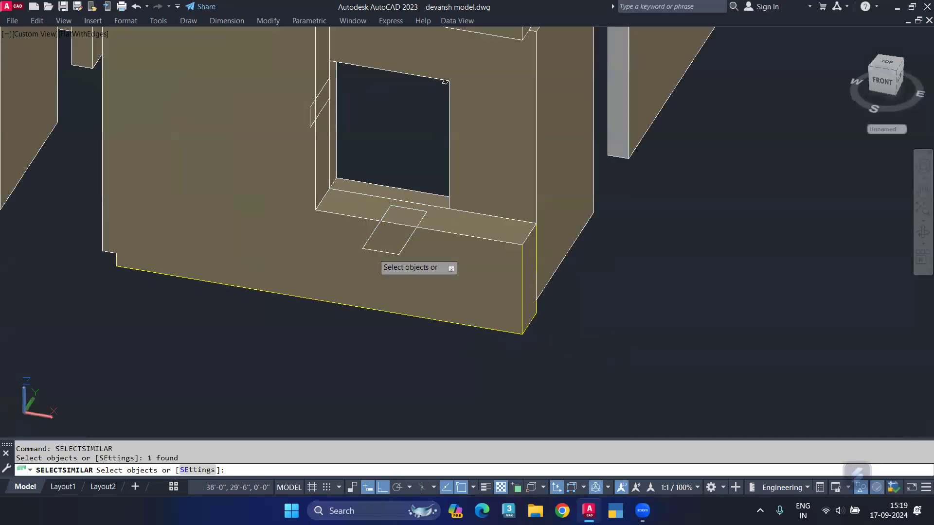
key(Return)
scroll(277, 214, down, 4)
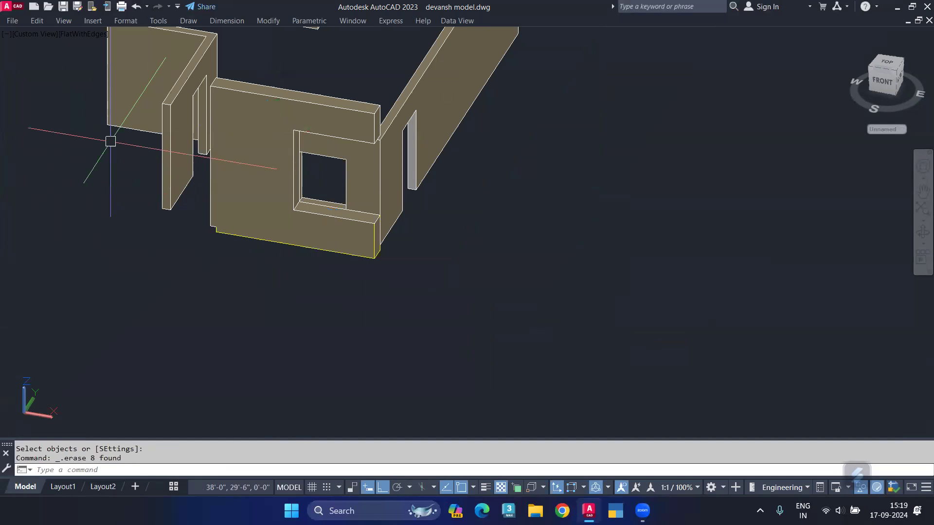
text(unhid)
- Bring all hidden objects back and orbit to a front-right view
key(Return)
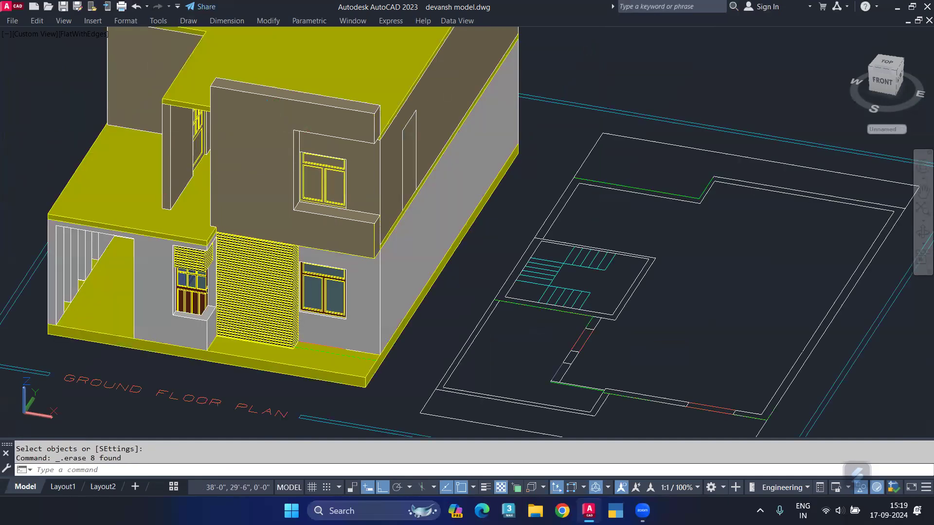
scroll(122, 140, down, 5)
mouse_move(122, 140)
shift+middle_down()
mouse_move(190, 90)
mouse_move(257, 147)
shift+middle_up()
scroll(191, 90, up, 5)
- Copy the yellow wall's properties onto the upper-storey side wall with MATCHPROP
text(Ma)
key(Return)
click(228, 245)
click(244, 152)
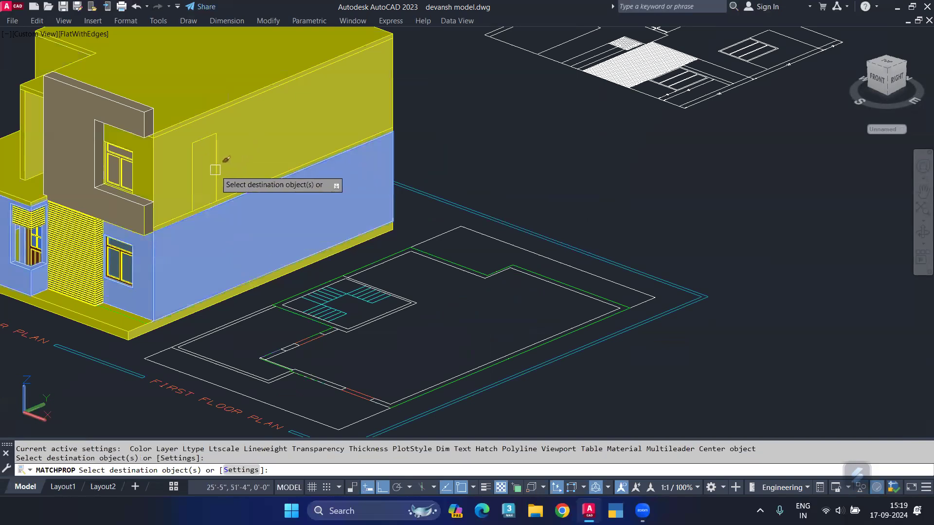
key(Return)
- Run a UNION on the upper wall, viewed from the opposite side of the house
mouse_move(202, 217)
shift+middle_down()
mouse_move(255, 254)
mouse_move(309, 267)
mouse_move(315, 247)
mouse_move(335, 238)
mouse_move(290, 247)
mouse_move(325, 187)
shift+middle_up()
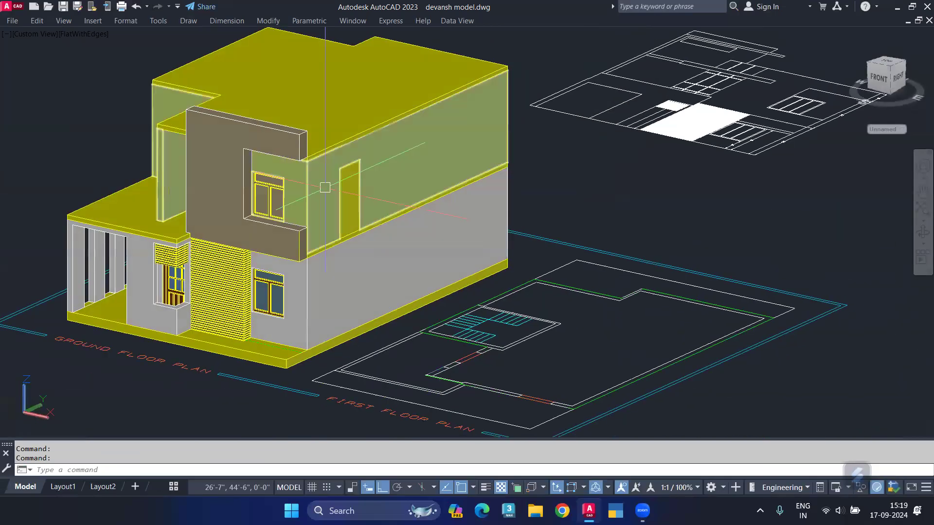
scroll(378, 189, up, 2)
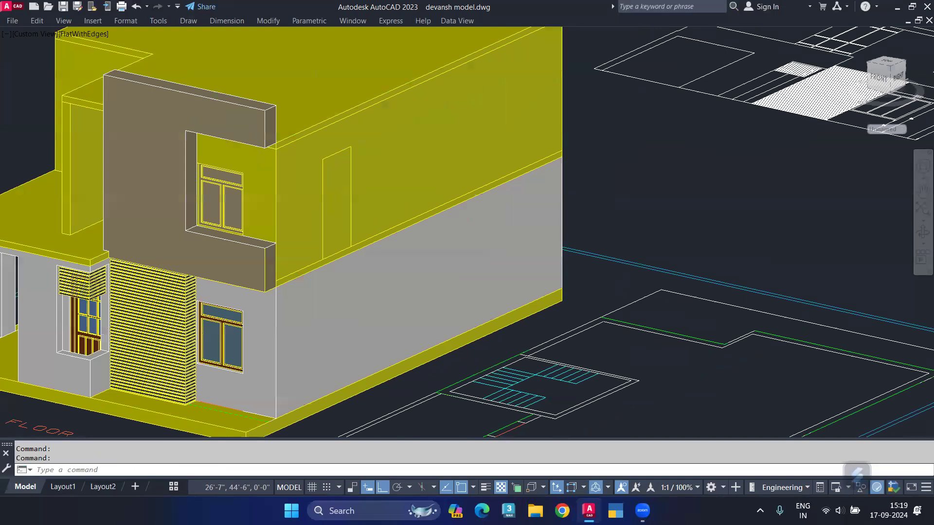
middle_drag(380, 194, 414, 204)
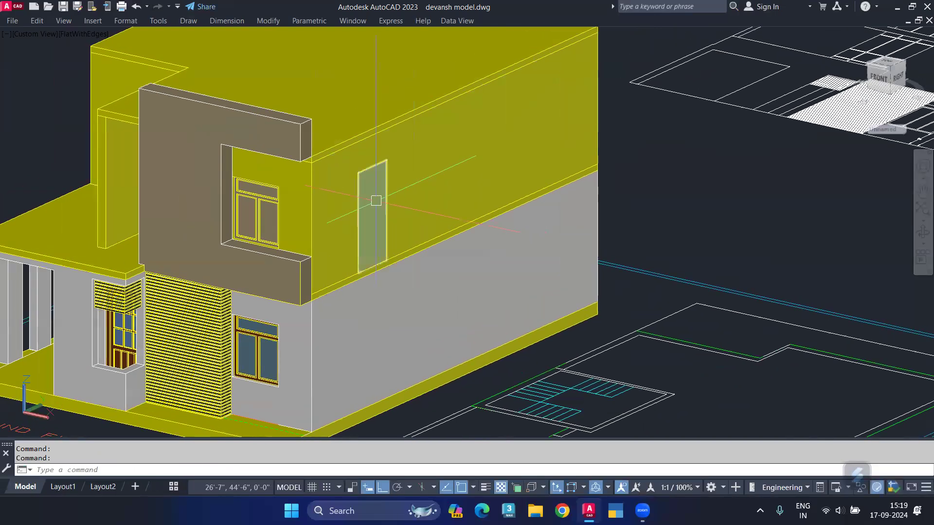
text(uni)
key(Return)
click(446, 161)
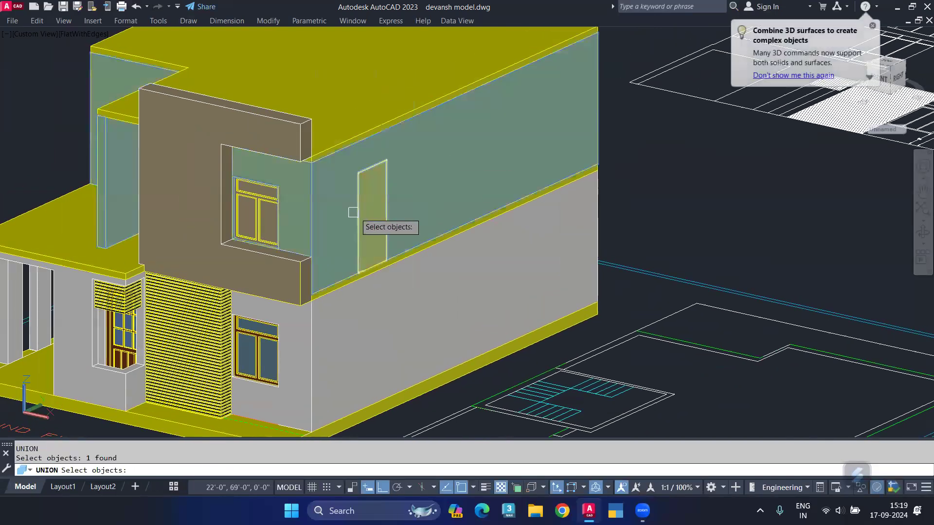
scroll(370, 215, down, 3)
shift+middle_drag(370, 215, 527, 208)
key(Return)
- Undo the UNION, restoring the hidden door and windows
scroll(527, 208, up, 1)
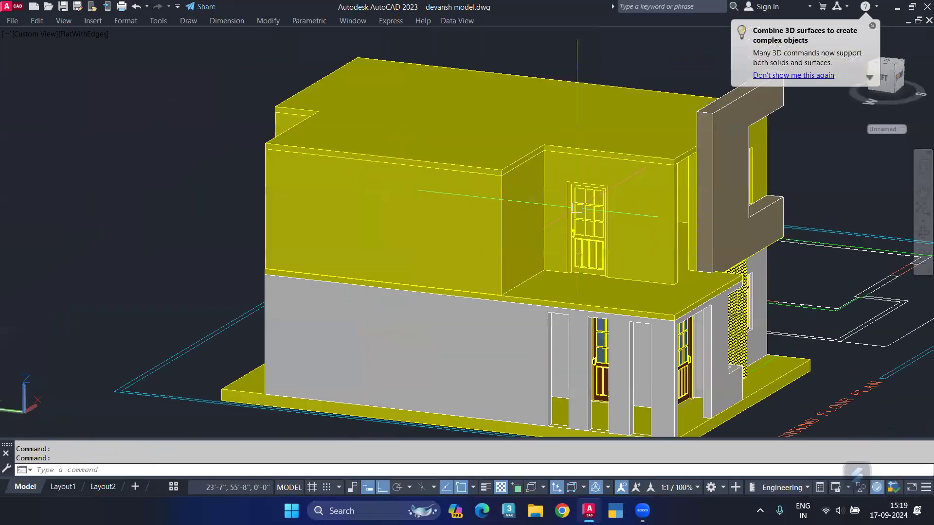
scroll(526, 214, up, 2)
scroll(522, 221, down, 2)
scroll(519, 227, up, 1)
scroll(518, 227, up, 2)
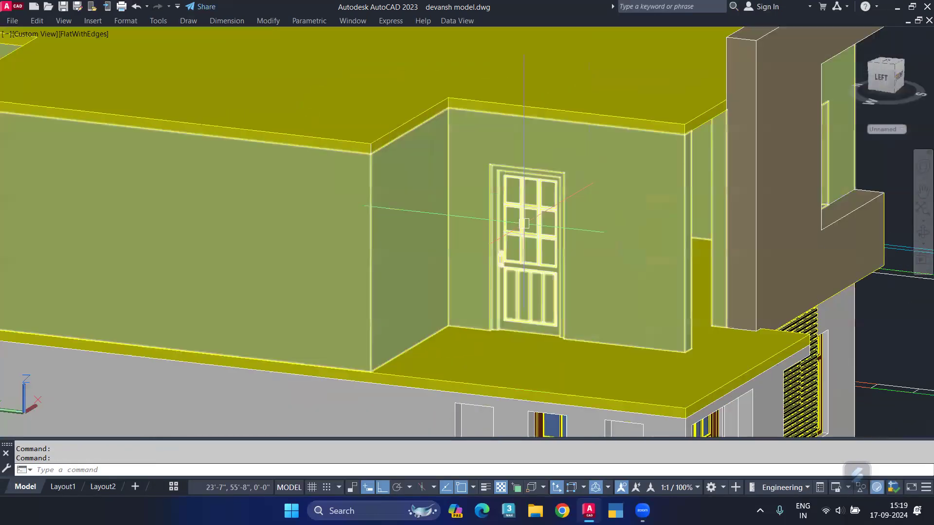
scroll(515, 220, down, 2)
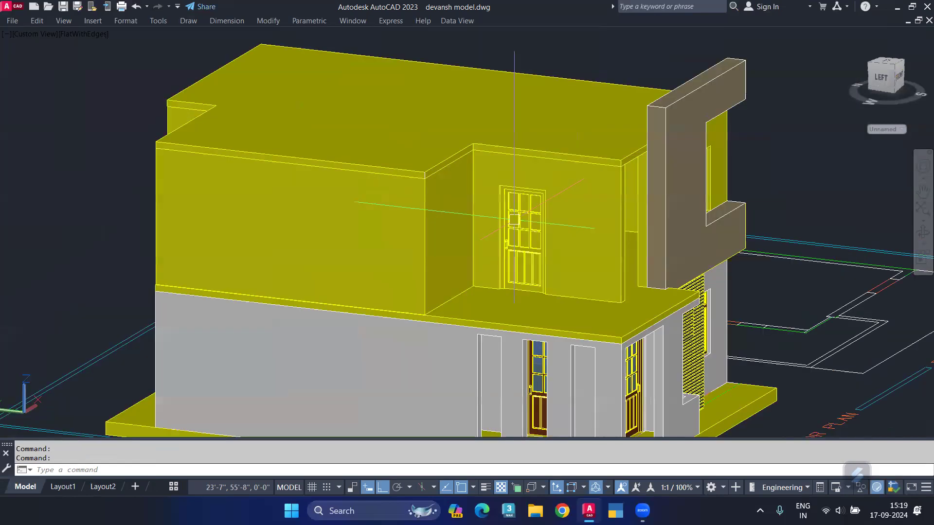
key(ctrl+z)
key(ctrl+z)
key(ctrl+z)
key(ctrl+z)
key(ctrl+z)
key(ctrl+z)
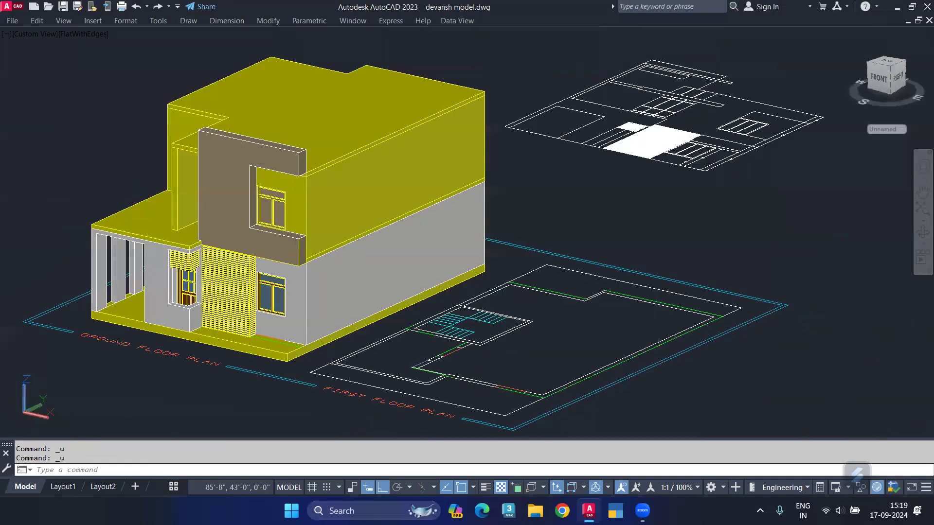
scroll(367, 218, up, 3)
key(ctrl+z)
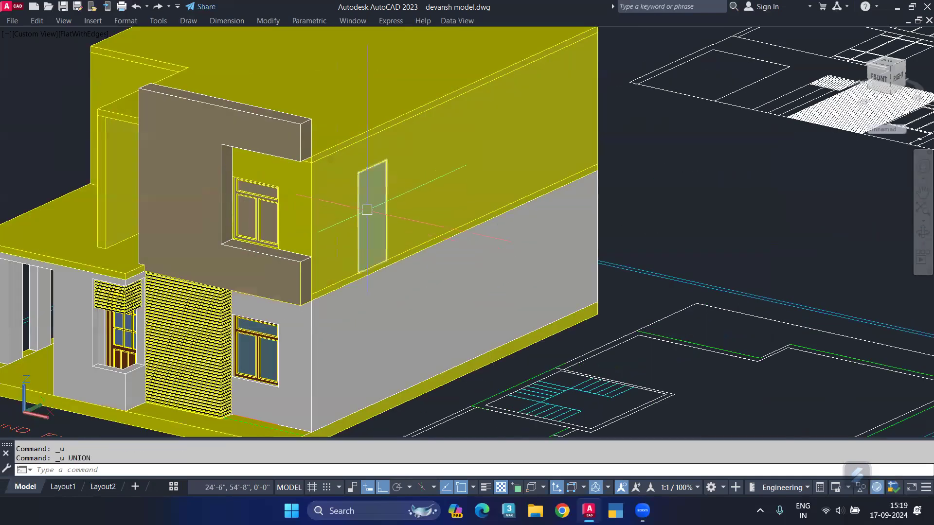
- Select the door panel on the upper wall and orbit around it
click(370, 203)
scroll(105, 197, down, 2)
mouse_move(171, 197)
shift+middle_down()
mouse_move(112, 181)
mouse_move(194, 185)
mouse_move(107, 220)
shift+middle_up()
scroll(213, 181, down, 3)
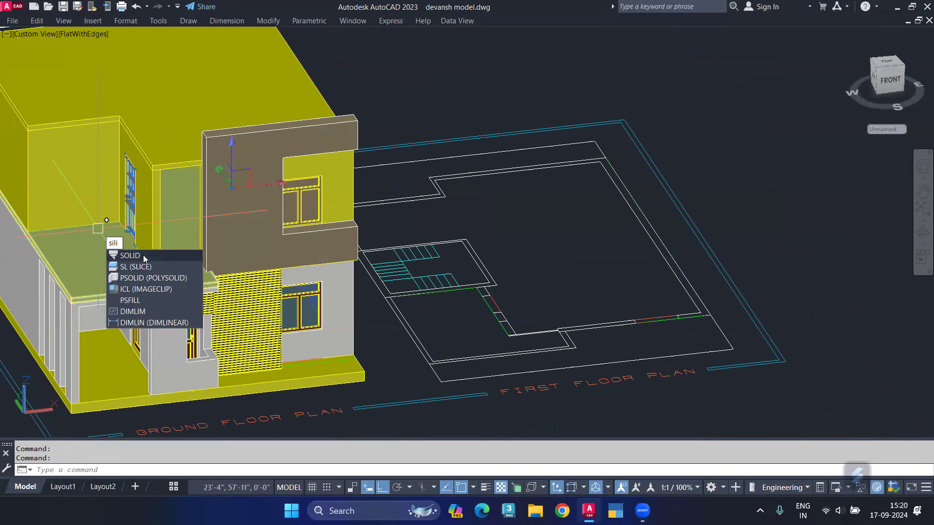
- Cancel an accidental filled-solid command and correct the partly typed command name
click(143, 256)
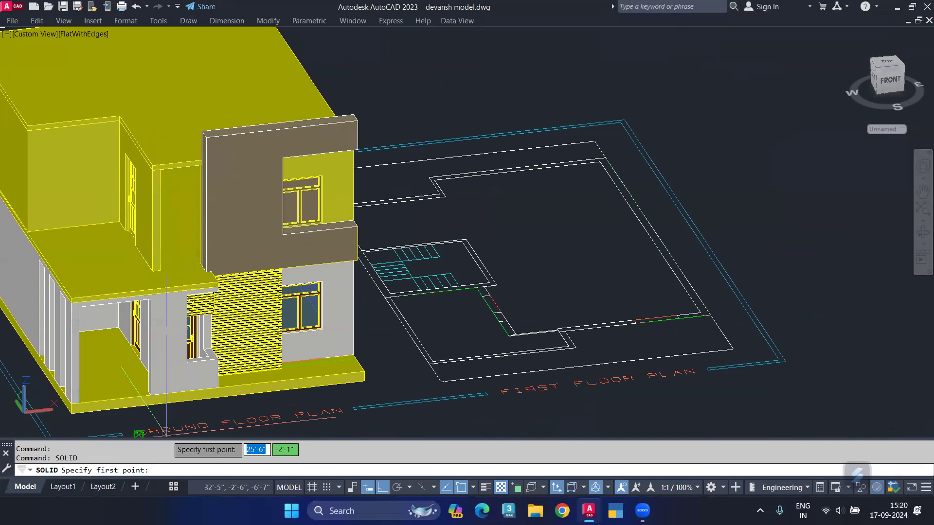
key(Escape)
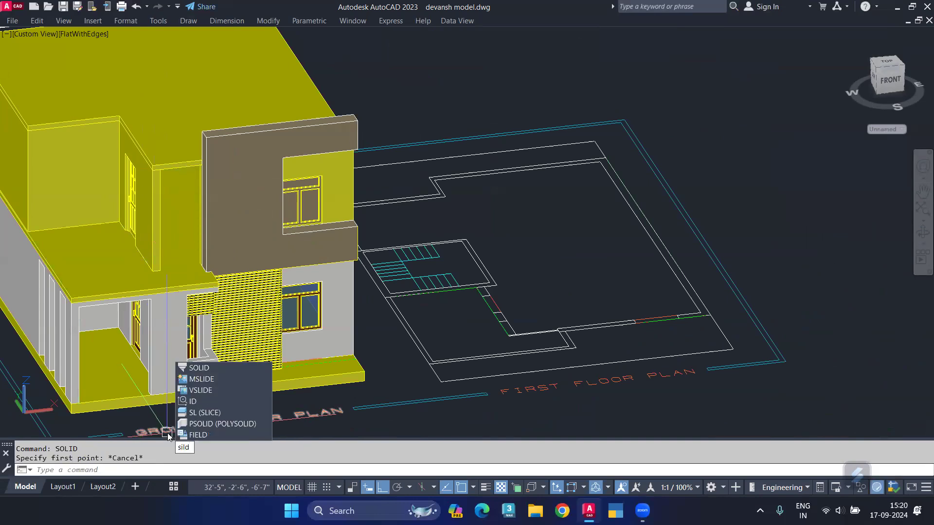
key(BackSpace)
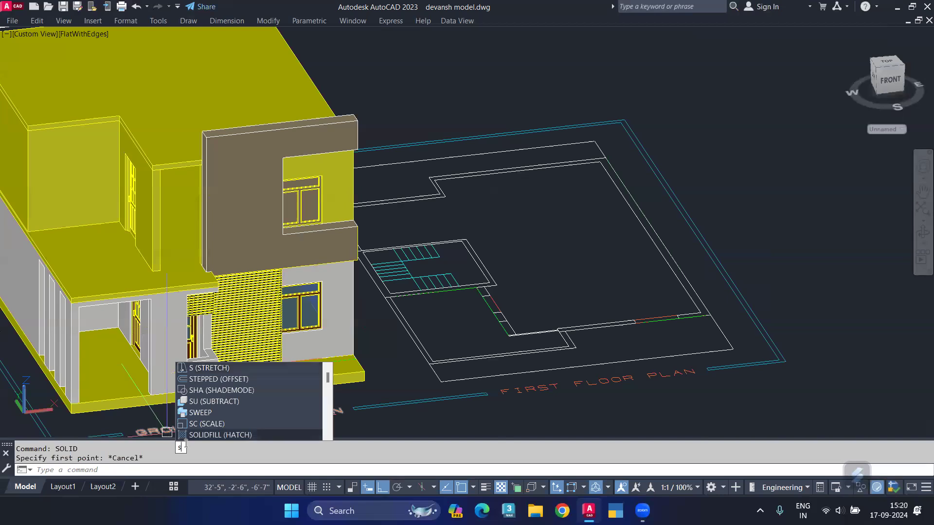
text(ol)
- Split the upper wall solid into separate parts with SOLIDEDIT Body > Separate
click(208, 378)
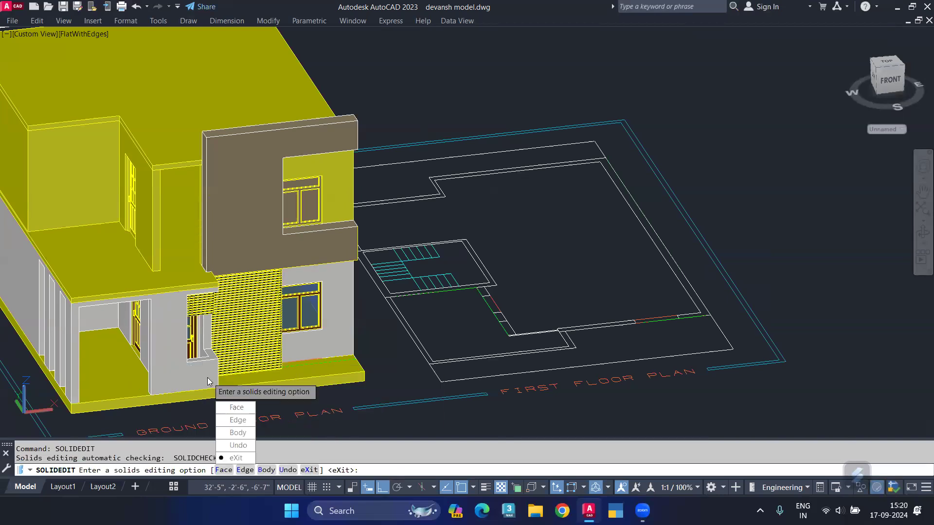
click(237, 433)
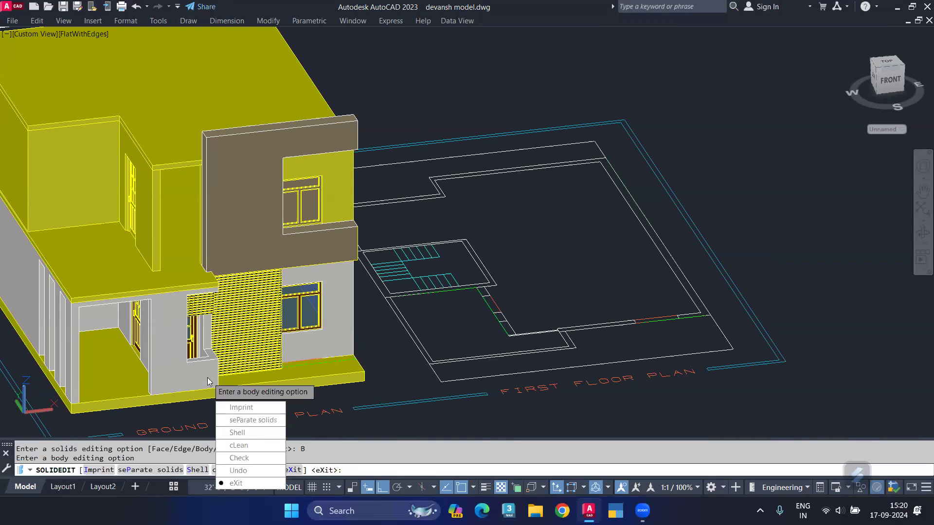
click(252, 423)
mouse_move(222, 246)
shift+middle_down()
mouse_move(74, 247)
mouse_move(223, 204)
shift+middle_up()
scroll(229, 203, up, 5)
scroll(214, 194, up, 4)
click(230, 209)
key(Return)
key(Return)
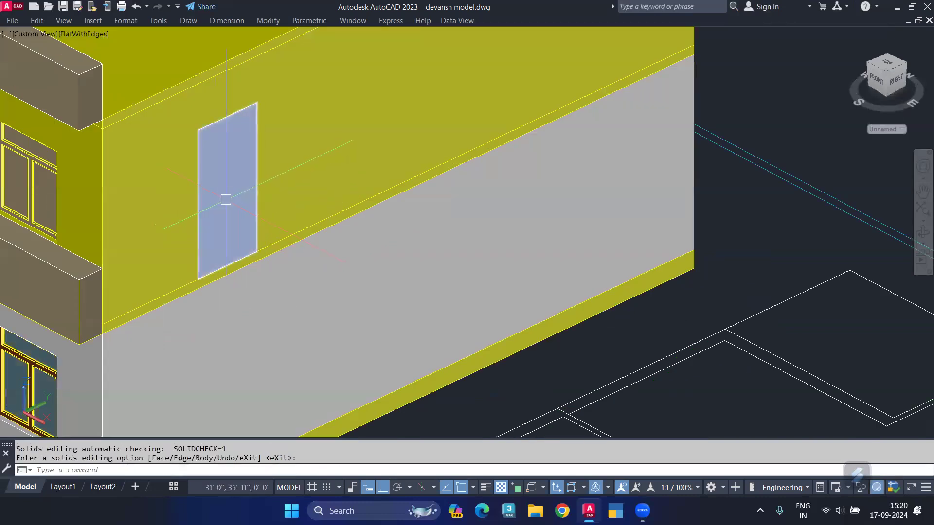
mouse_move(213, 198)
shift+middle_down()
mouse_move(292, 188)
mouse_move(490, 252)
shift+middle_up()
key(Return)
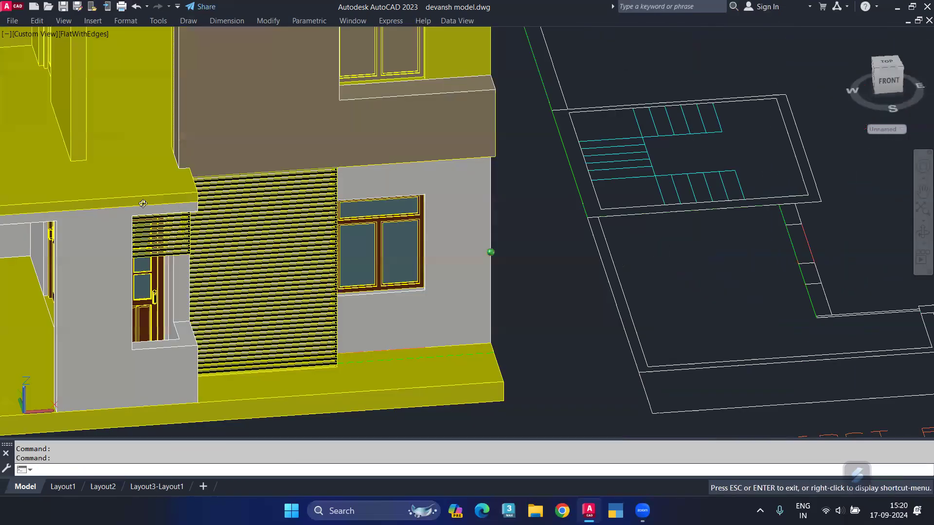
- UNION the door panel and the upper wall into one solid
middle_drag(535, 34, 362, 136)
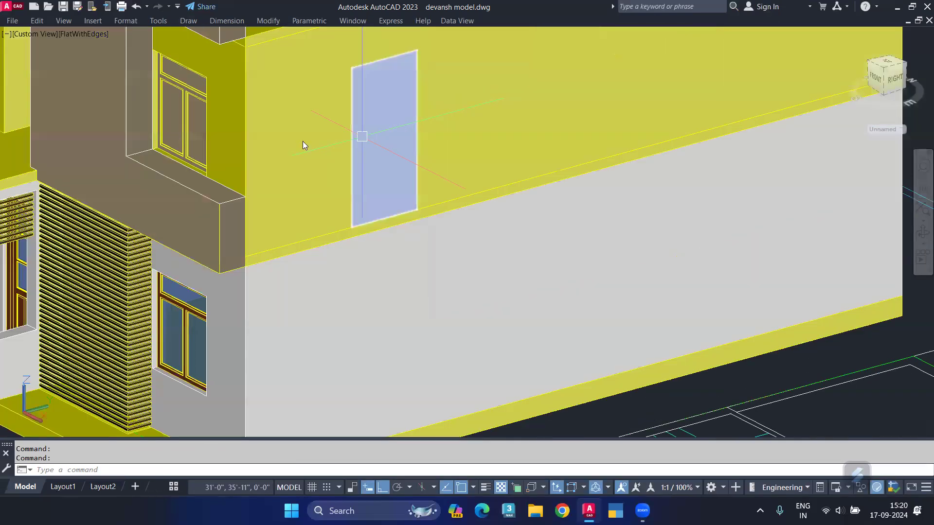
text(union)
key(Return)
click(370, 155)
click(326, 157)
key(Return)
- Select the merged wall solid and open its Properties palette
scroll(337, 153, down, 3)
scroll(337, 153, down, 3)
key(Return)
click(341, 146)
double_click(546, 145)
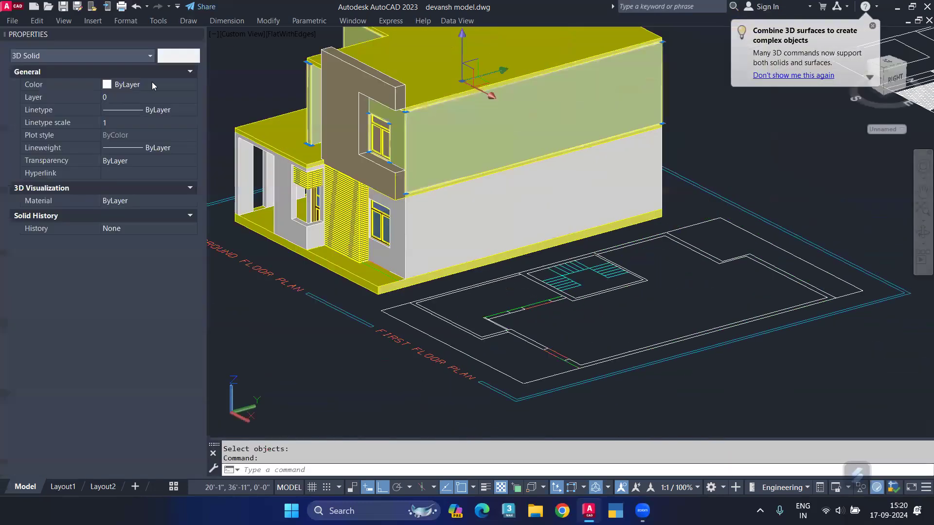
- Keep the house solid's colour as ByLayer and close the Properties palette
click(148, 84)
click(141, 96)
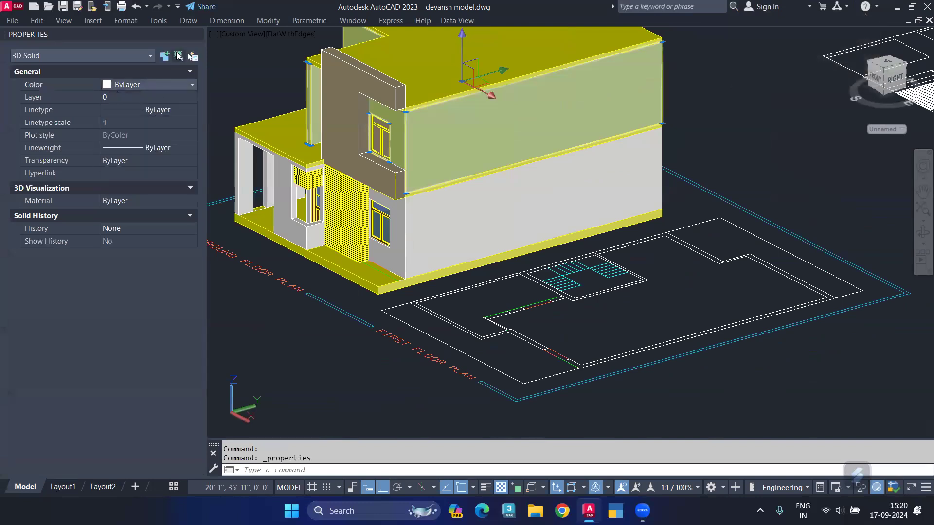
click(200, 35)
key(Escape)
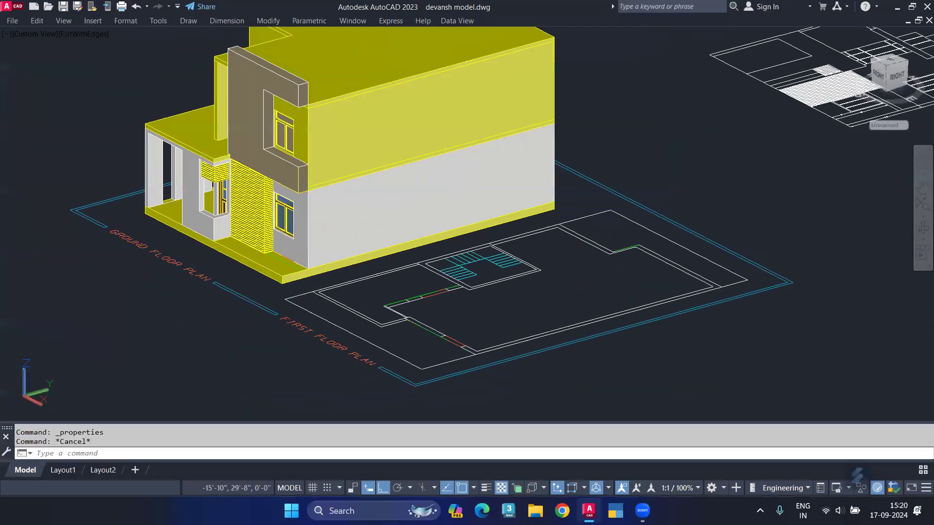
- Orbit to show more of the house front and select the upper wall
click(367, 212)
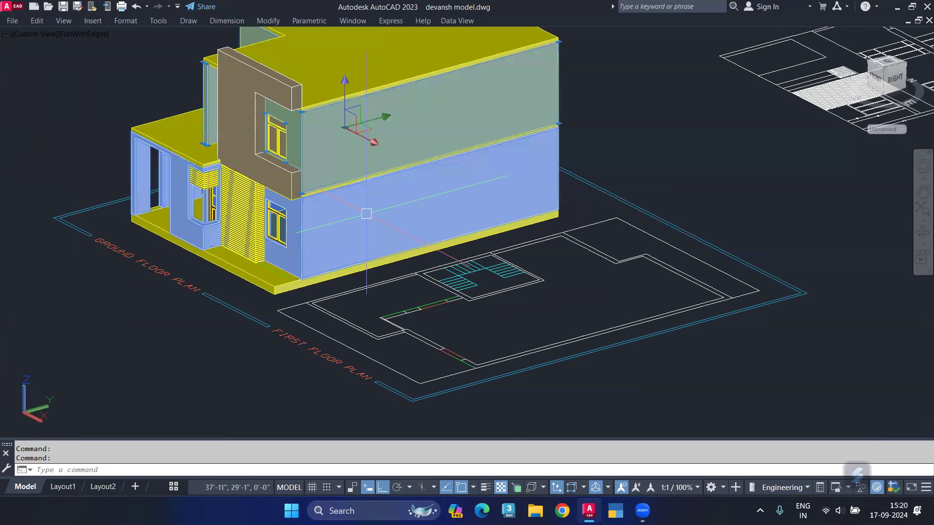
key(Escape)
shift+middle_drag(241, 137, 636, 152)
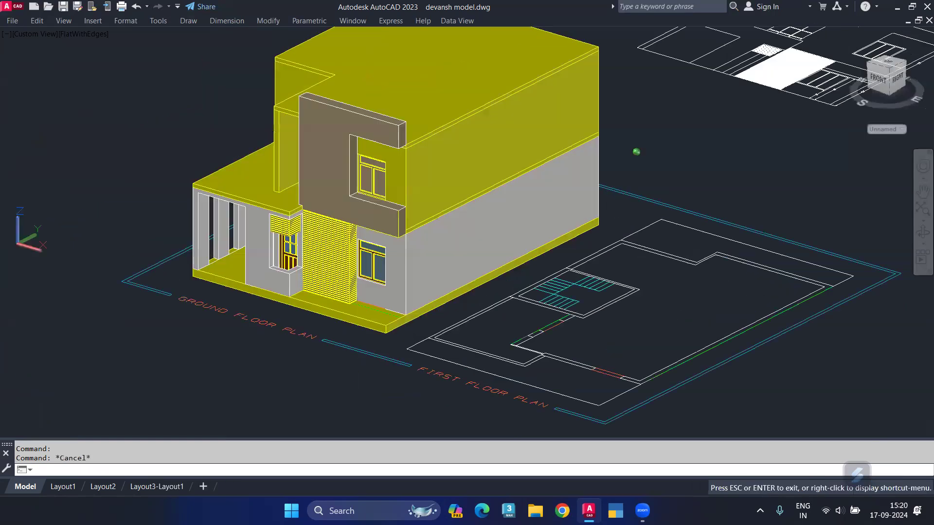
click(416, 172)
- Apply the Wheat wall paint to the upper-storey wall from the Materials Browser
text(MAT)
key(Return)
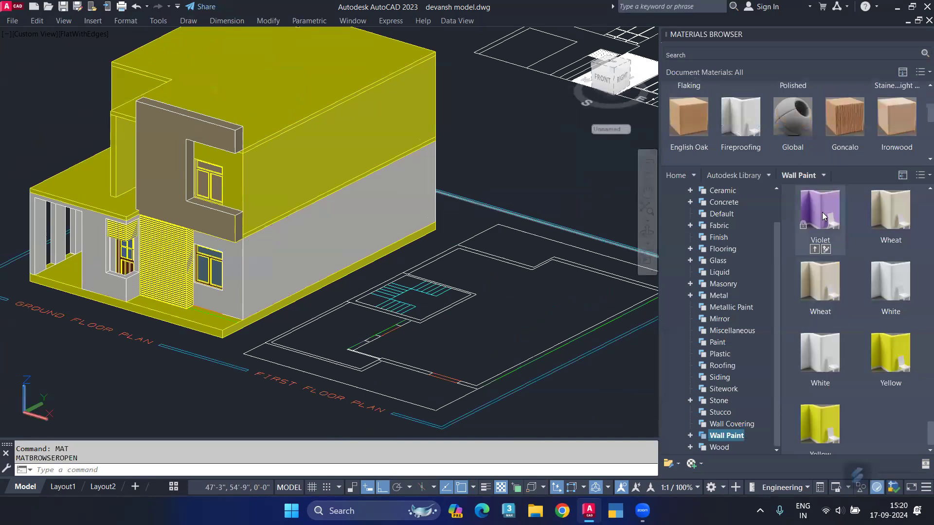
drag(880, 209, 319, 159)
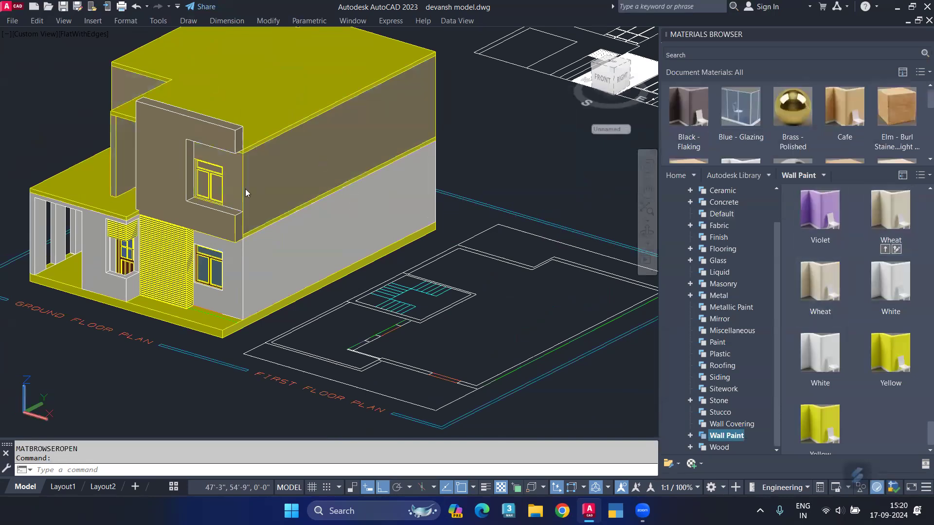
scroll(209, 185, up, 2)
middle_drag(206, 177, 327, 198)
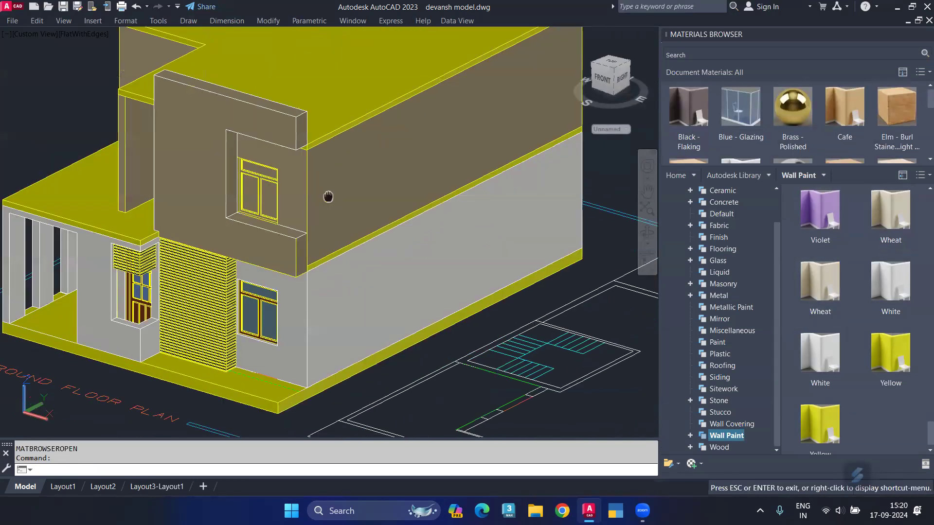
- Apply the White wall paint to the feature-wall frame around the upper window
click(214, 195)
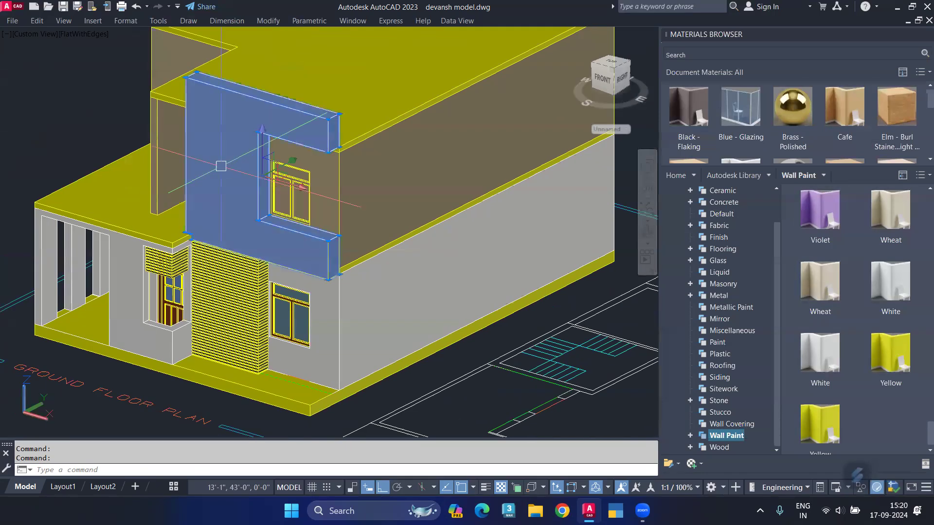
key(Escape)
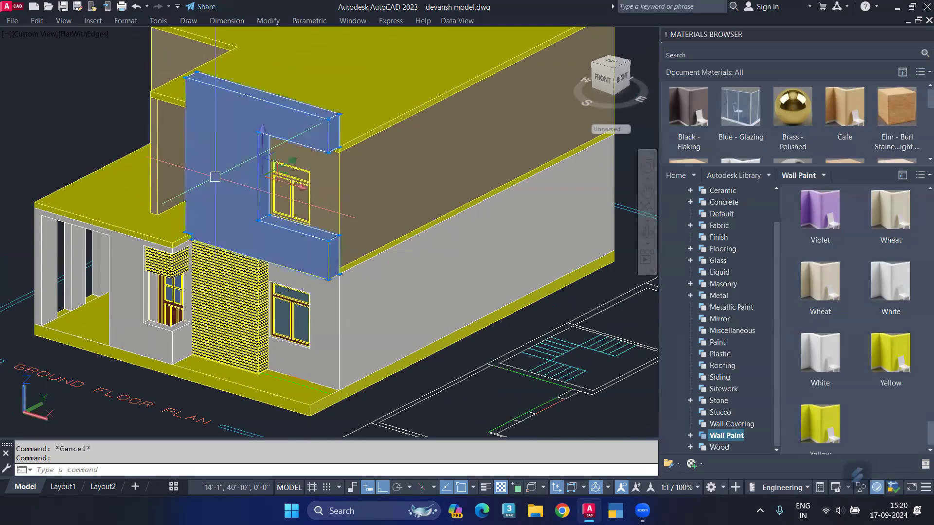
drag(891, 282, 232, 163)
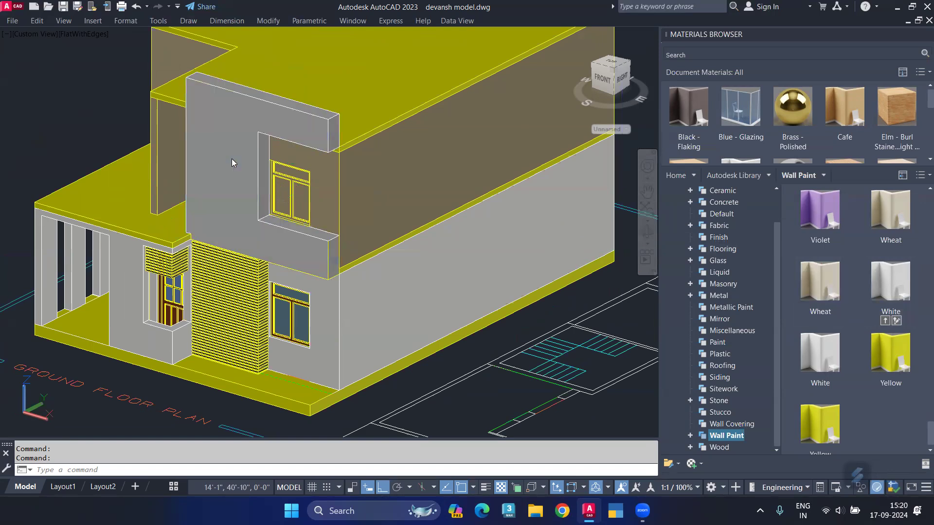
scroll(367, 185, up, 1)
scroll(305, 133, up, 1)
scroll(272, 172, up, 1)
- Delete the upper-floor window
scroll(272, 172, up, 1)
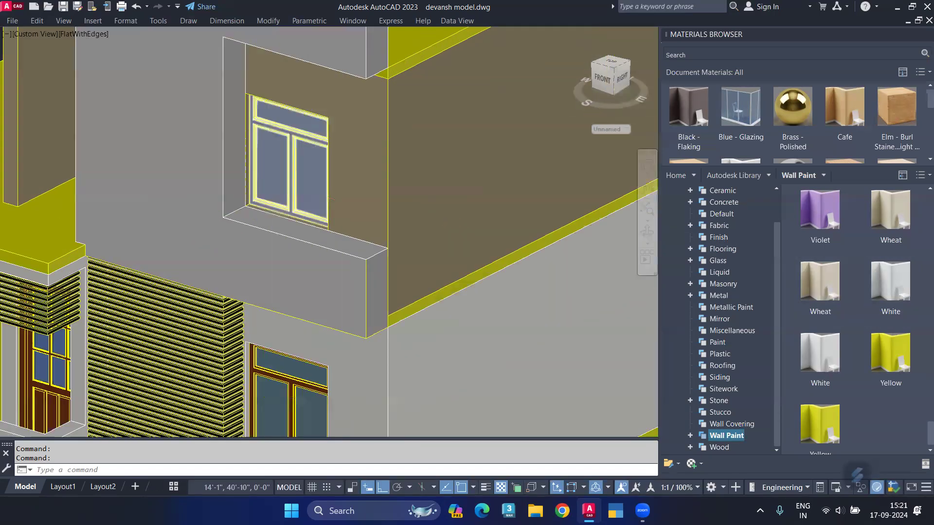
scroll(271, 168, up, 2)
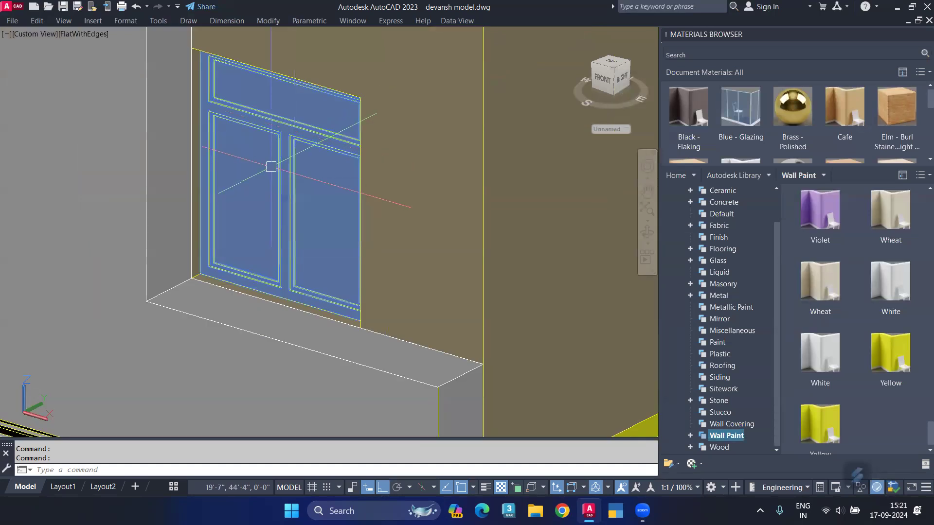
scroll(273, 166, down, 3)
click(273, 167)
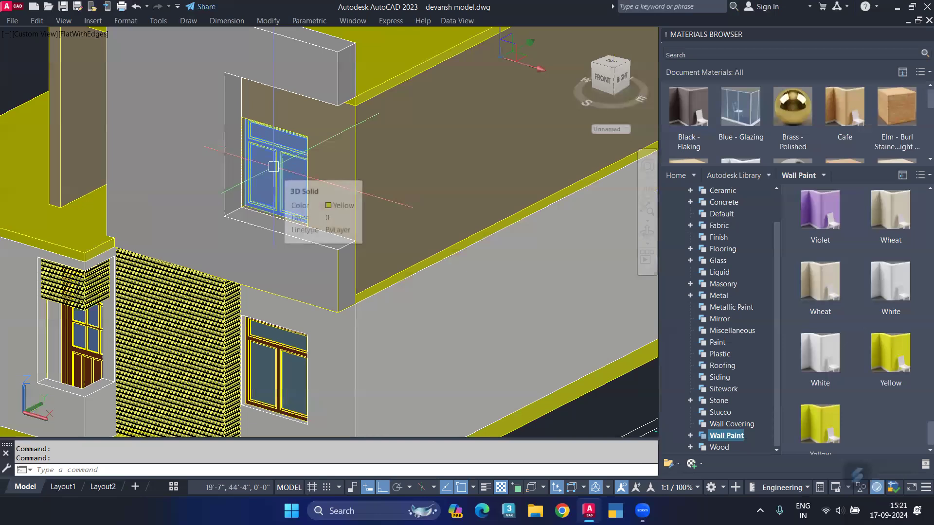
key(Delete)
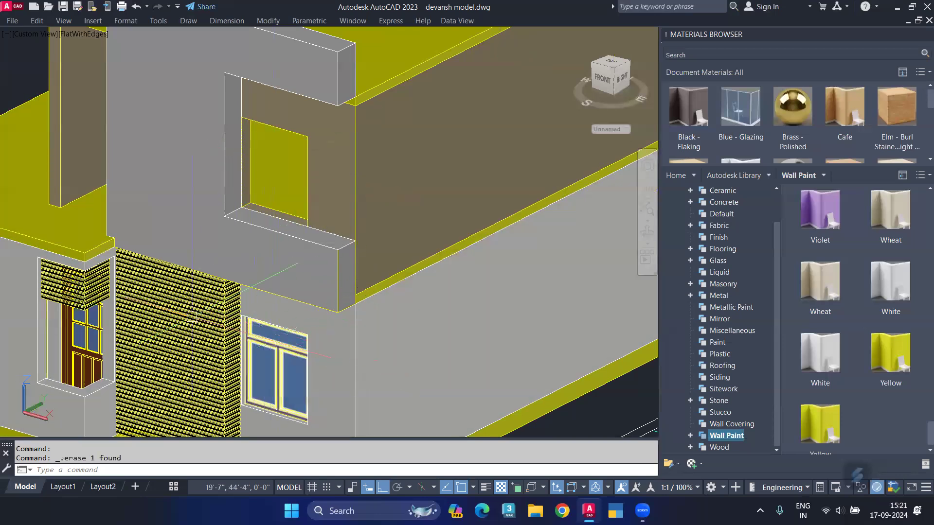
- Copy the ground-floor window up into the upper window opening
scroll(279, 372, up, 2)
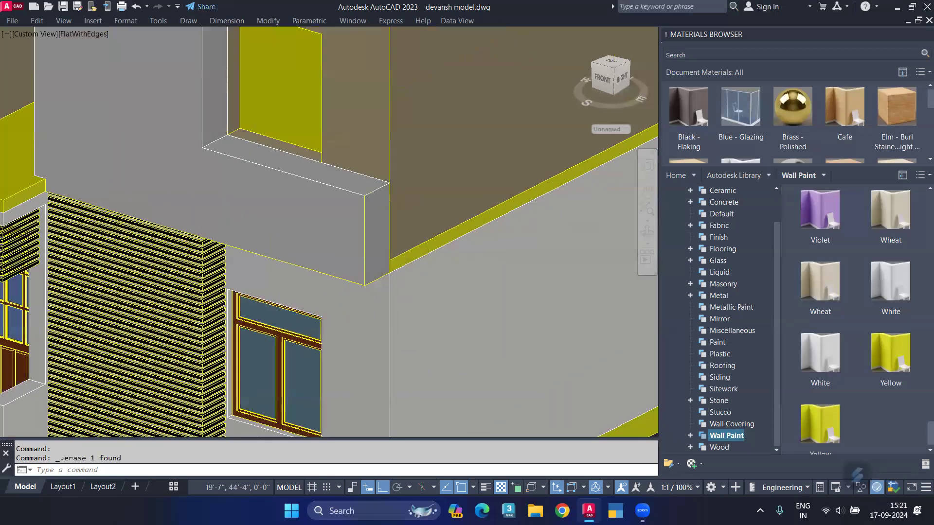
scroll(275, 379, up, 2)
click(284, 325)
middle_drag(283, 325, 298, 257)
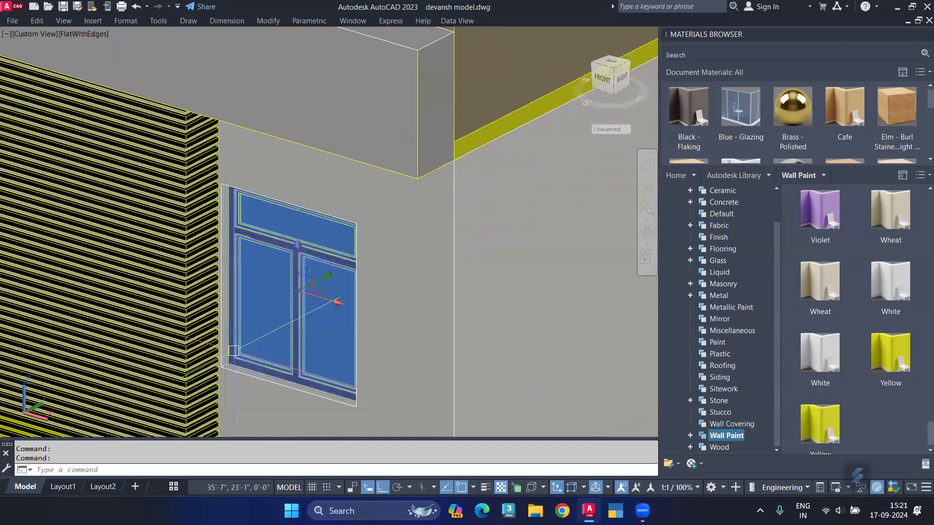
text(co)
key(Return)
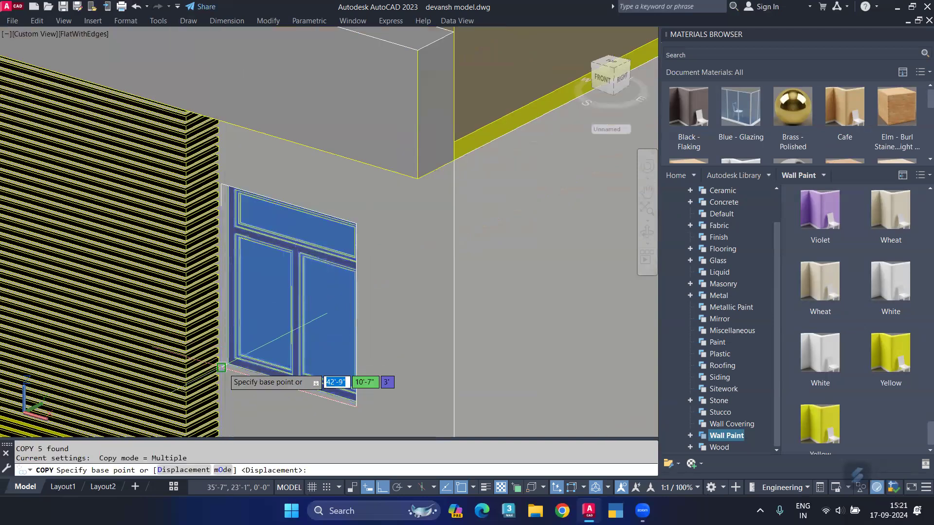
click(221, 367)
scroll(244, 341, down, 2)
scroll(265, 295, down, 1)
scroll(256, 167, up, 3)
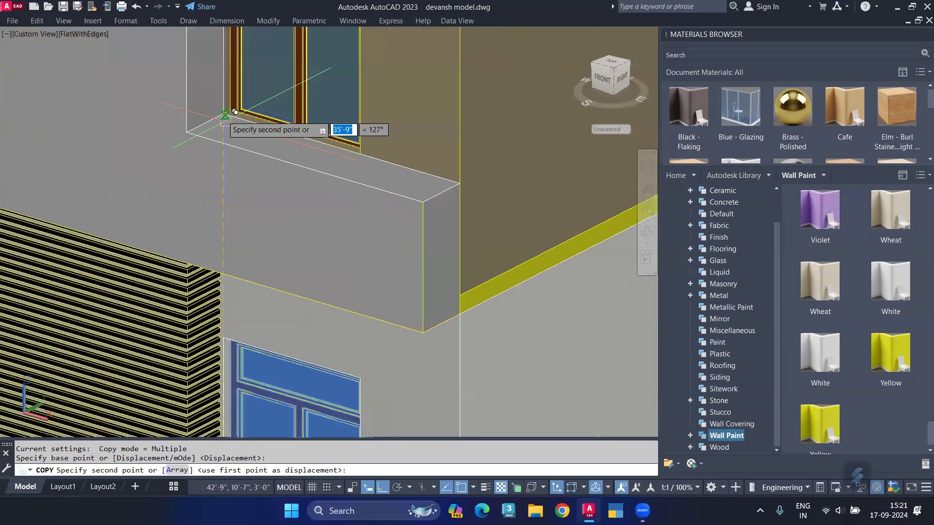
click(235, 112)
scroll(268, 126, down, 3)
key(Escape)
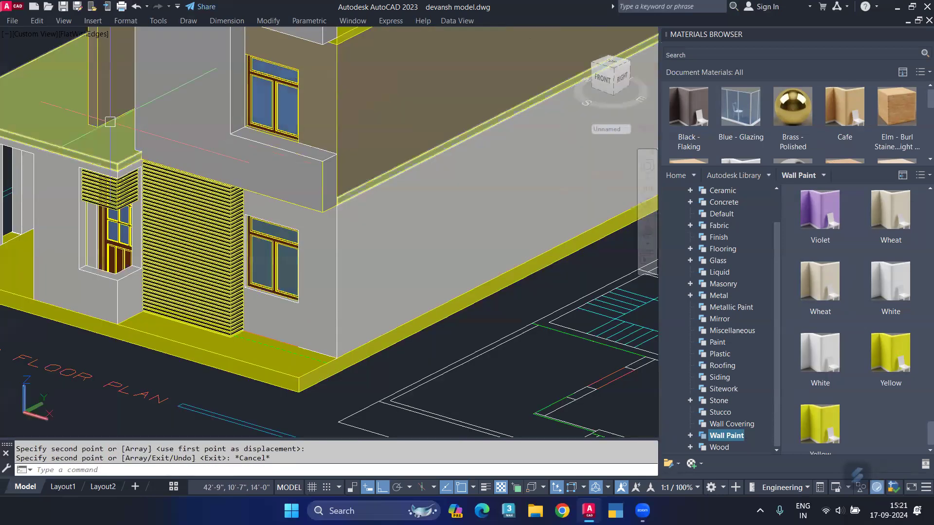
- Orbit to the porch side and delete the upper-floor balcony door
shift+middle_drag(268, 126, 213, 128)
shift+middle_drag(317, 257, 142, 170)
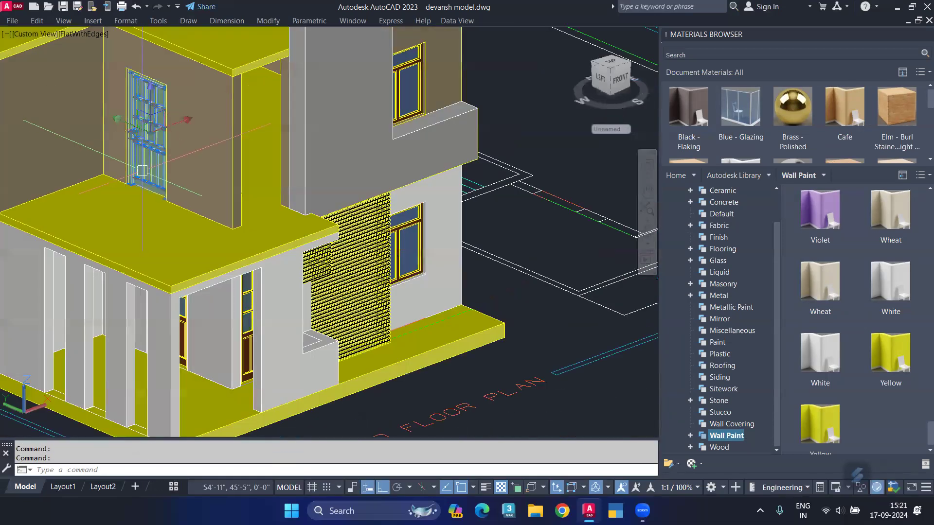
key(Delete)
scroll(195, 351, up, 3)
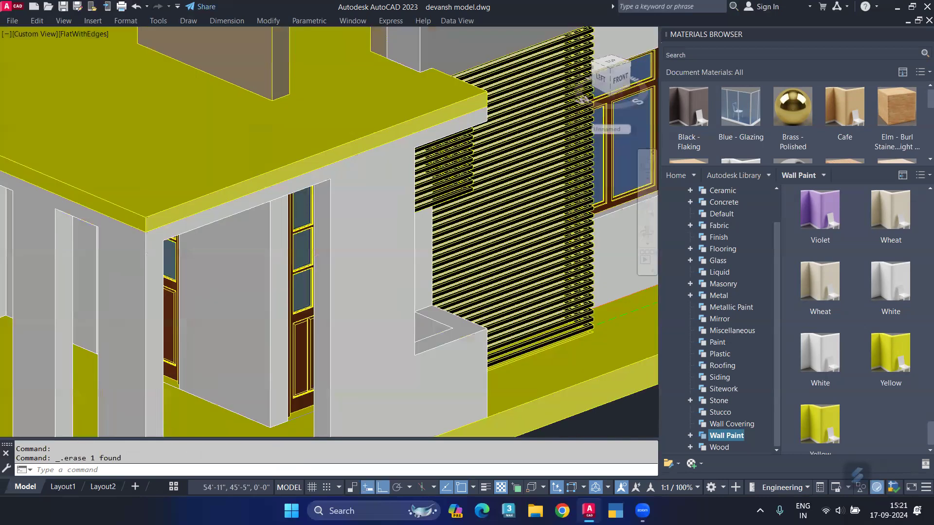
scroll(192, 330, up, 2)
scroll(114, 274, down, 2)
- Copy the ground-floor door up onto the upper terrace
text(c)
key(Return)
scroll(97, 335, up, 2)
scroll(73, 335, up, 2)
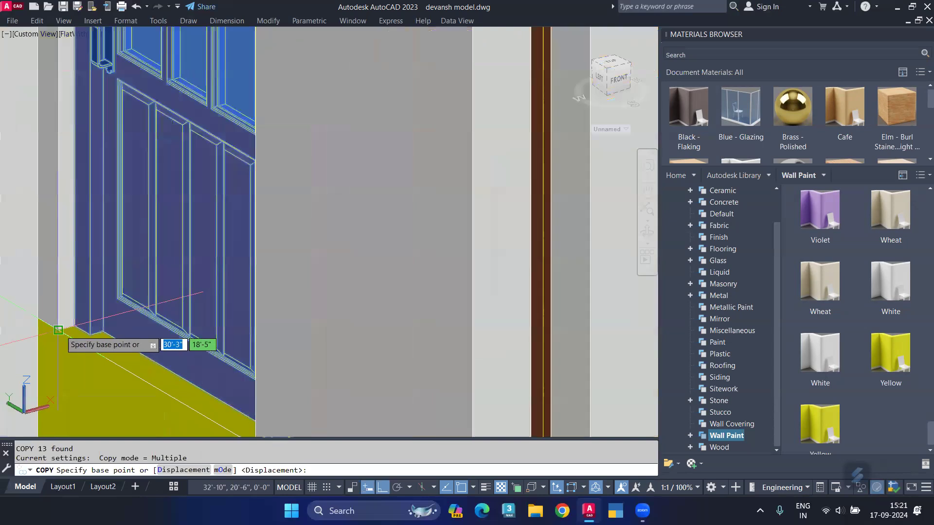
click(63, 326)
scroll(92, 250, down, 5)
scroll(92, 251, up, 3)
scroll(61, 236, up, 3)
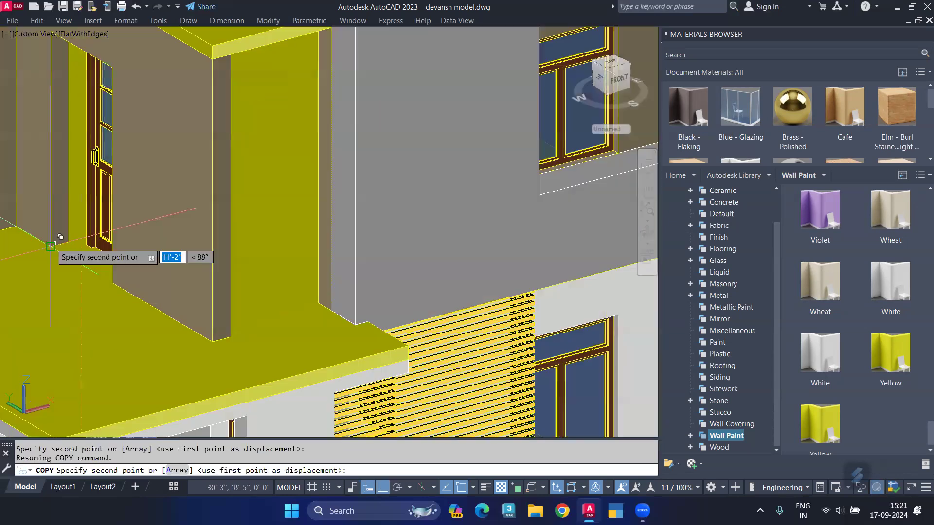
click(51, 246)
key(Escape)
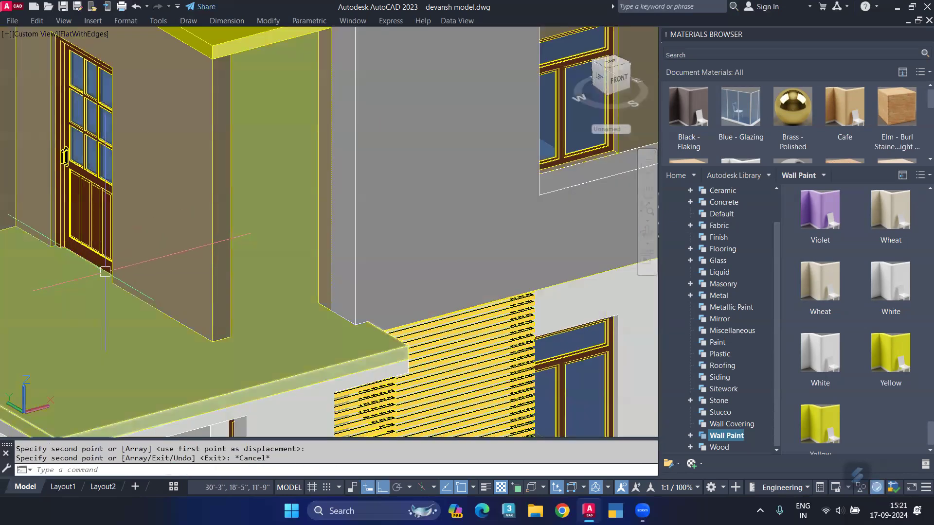
scroll(107, 196, down, 2)
scroll(106, 196, down, 2)
- Match the lower wall's properties to the upper wall's brown paint with MATCHPROP
mouse_move(8, 166)
shift+middle_down()
mouse_move(368, 189)
mouse_move(195, 194)
shift+middle_up()
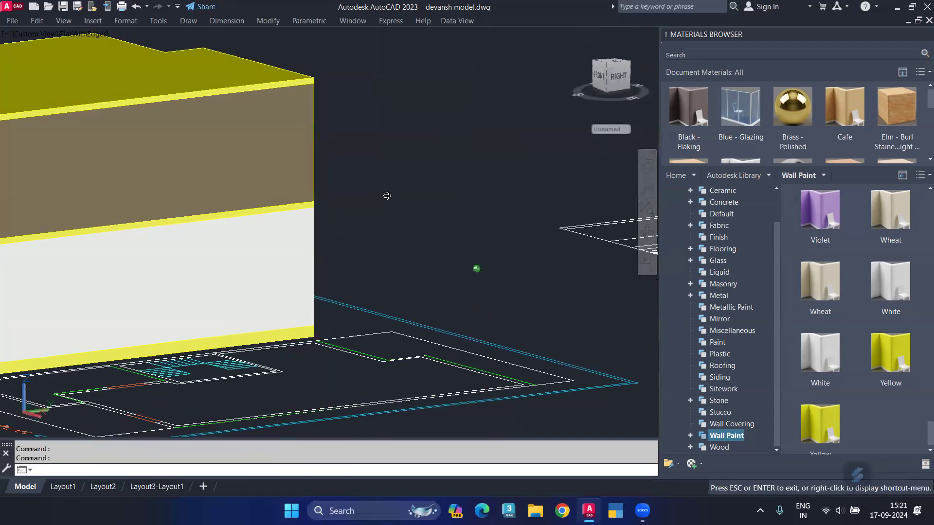
text(ma)
key(Return)
click(344, 183)
click(368, 278)
key(Return)
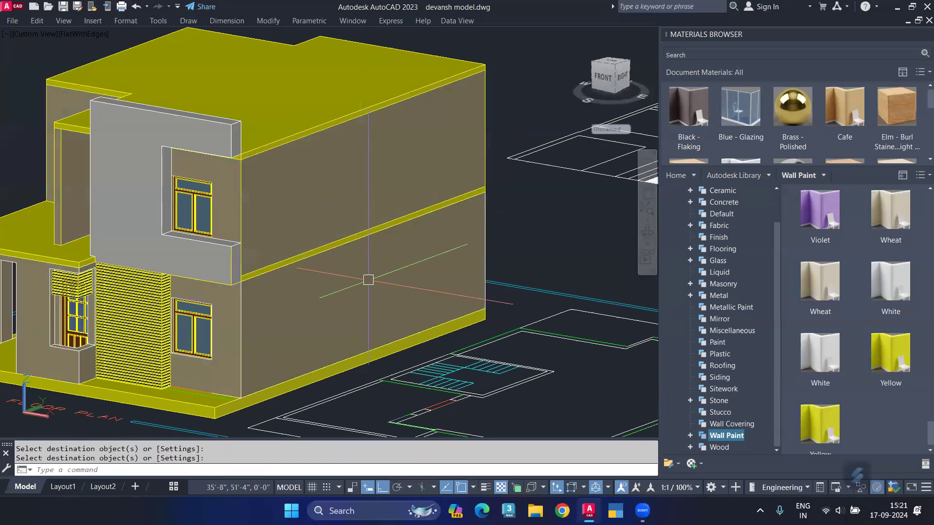
- Orbit back toward the front corner and select the plinth slab
scroll(368, 278, down, 3)
mouse_move(368, 278)
shift+middle_down()
mouse_move(389, 224)
mouse_move(296, 317)
shift+middle_up()
scroll(297, 317, up, 5)
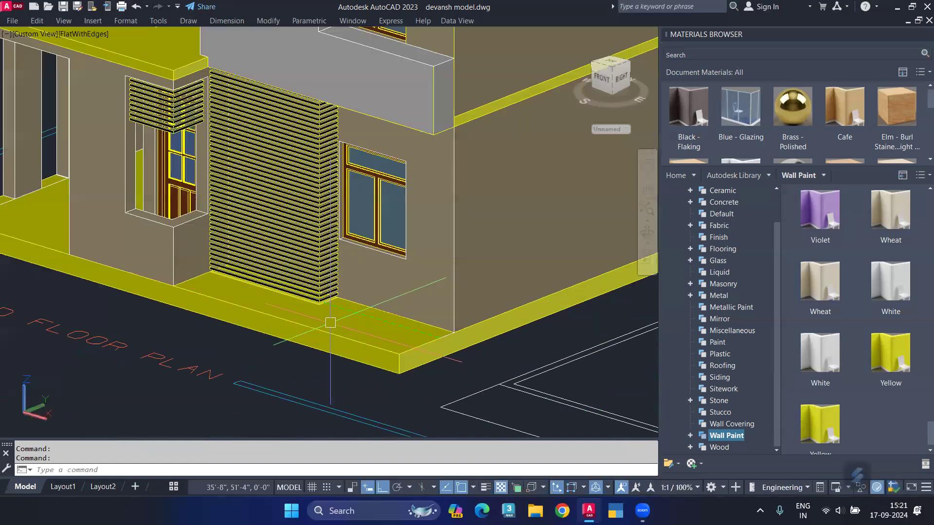
click(330, 322)
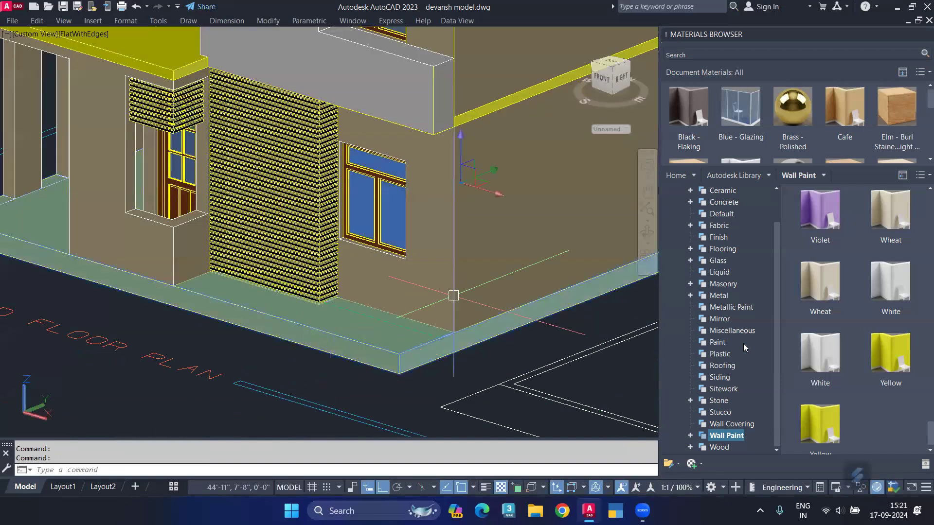
- Try a copper-toned square stone from the Stone category on the plinth
click(719, 402)
scroll(844, 288, down, 5)
mouse_move(872, 322)
mouse_down()
mouse_move(871, 344)
mouse_move(342, 325)
mouse_up()
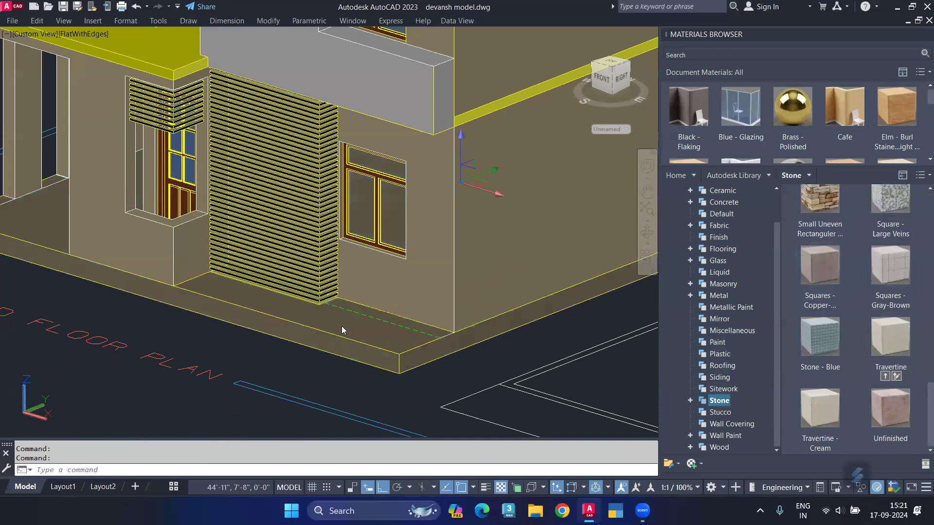
scroll(342, 325, up, 2)
scroll(342, 325, up, 3)
middle_drag(342, 325, 529, 330)
drag(820, 269, 410, 340)
scroll(393, 349, down, 3)
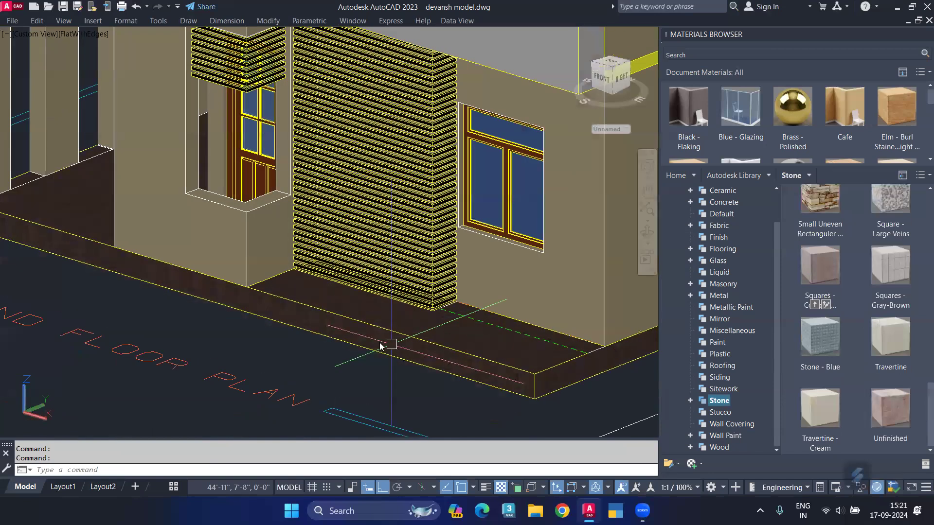
scroll(554, 284, up, 2)
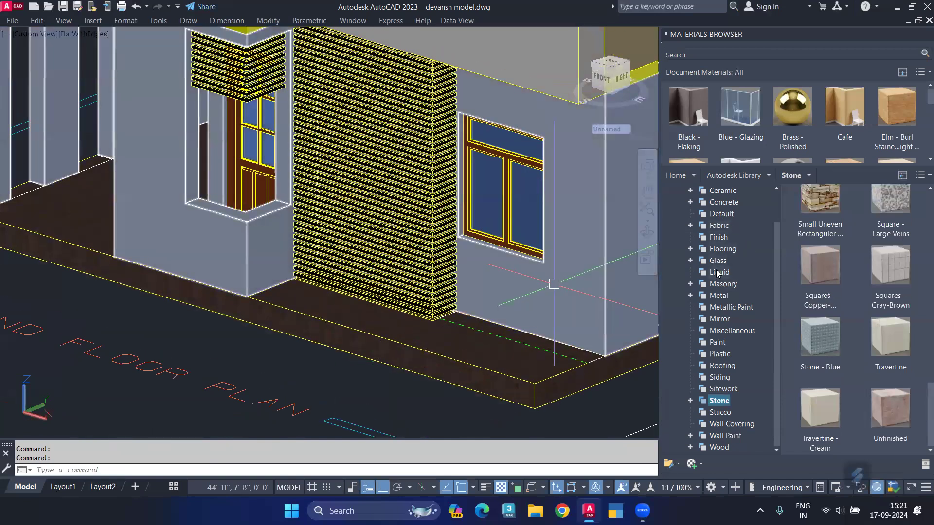
- Apply a Concrete category material to the plinth beside the louvered wall
click(723, 204)
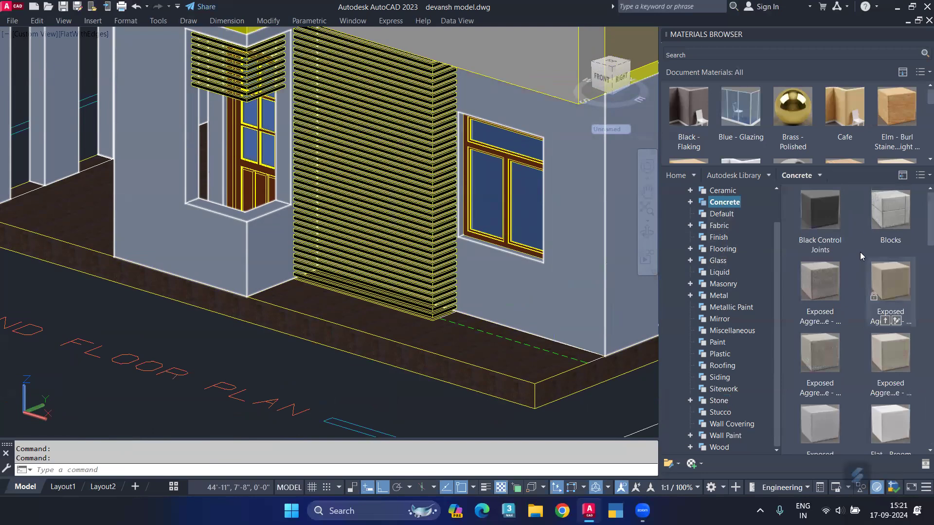
scroll(822, 322, down, 5)
drag(890, 355, 501, 373)
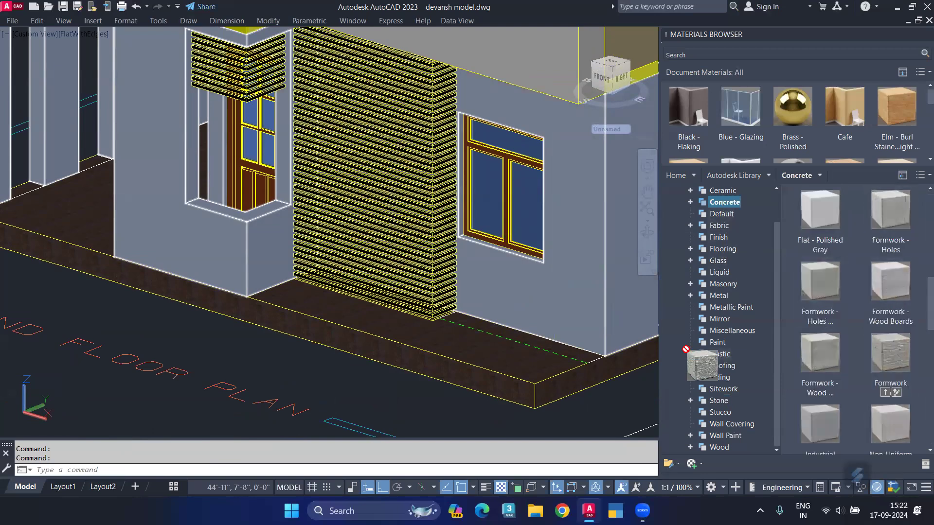
scroll(501, 373, up, 2)
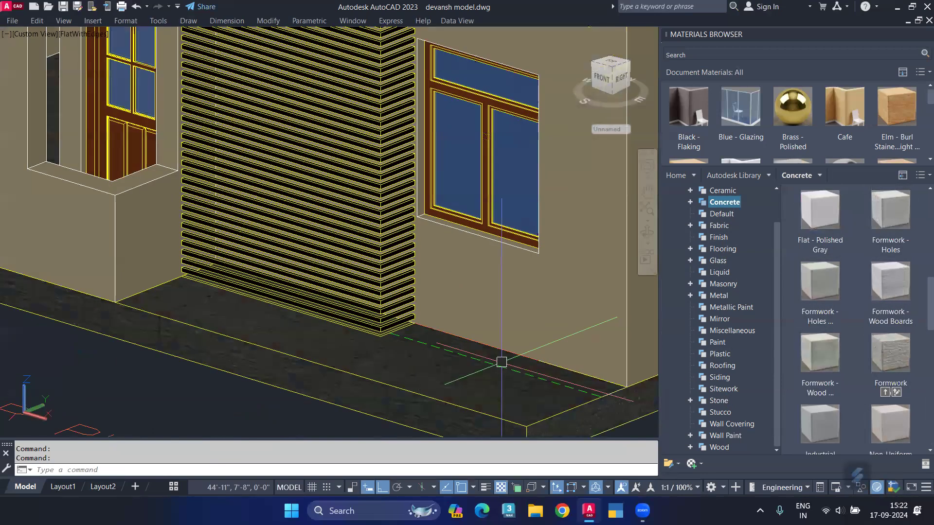
middle_drag(502, 362, 468, 335)
scroll(873, 294, down, 5)
drag(820, 265, 523, 335)
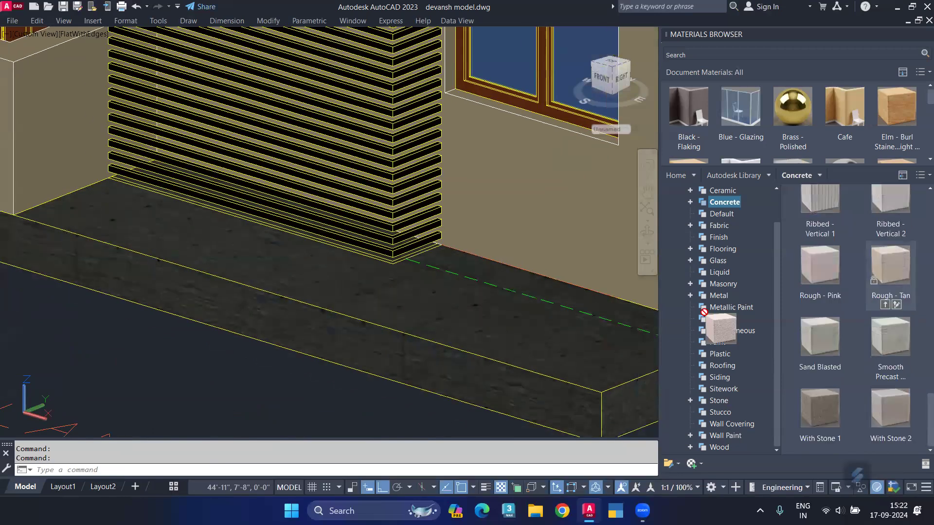
scroll(524, 335, down, 3)
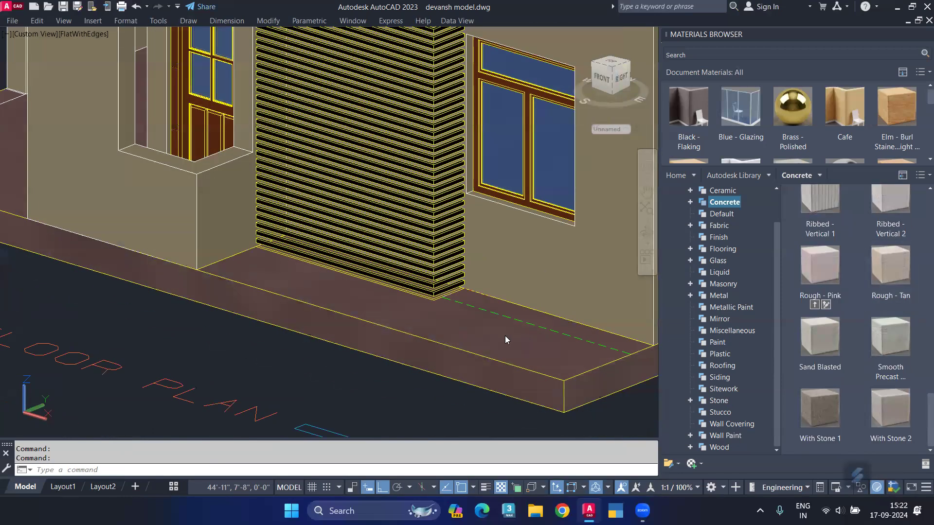
scroll(505, 336, down, 3)
middle_drag(384, 423, 273, 332)
scroll(323, 334, up, 2)
key(Escape)
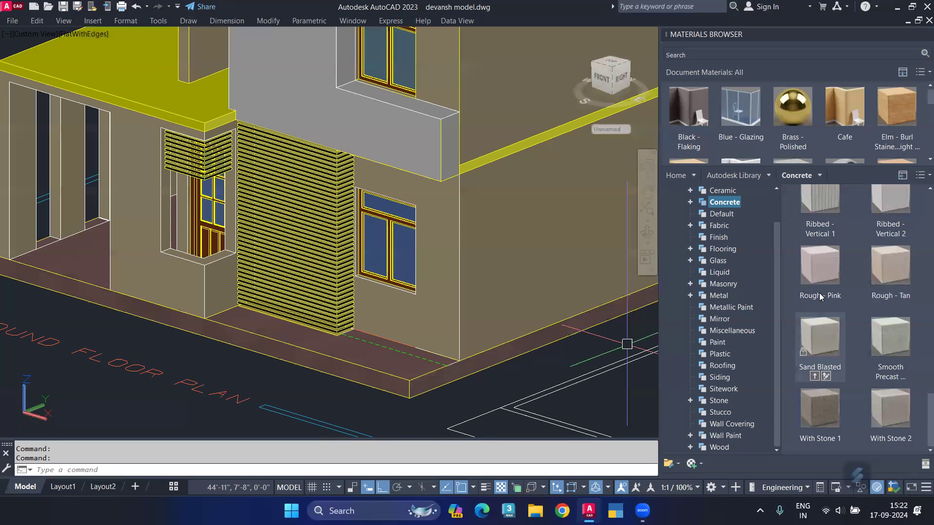
- Set the viewport visual style to Realistic
click(84, 34)
click(134, 105)
middle_drag(417, 263, 372, 309)
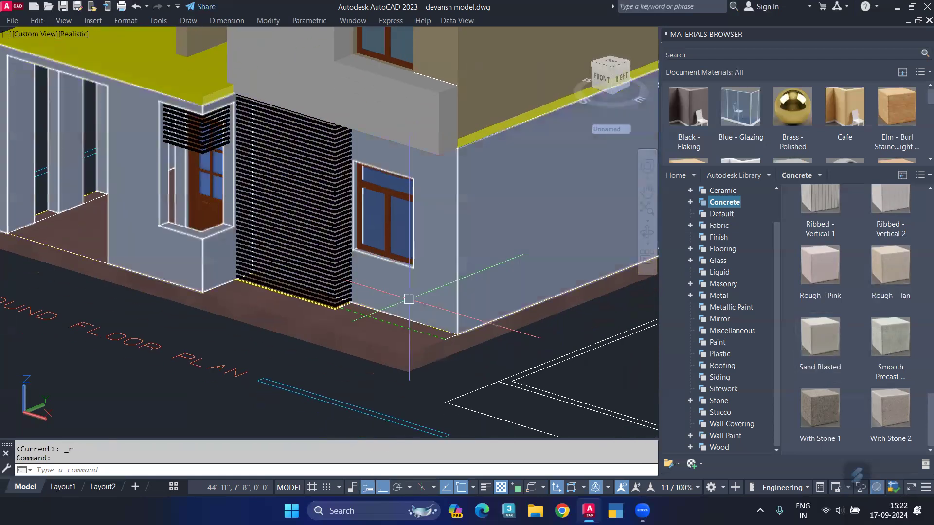
key(Escape)
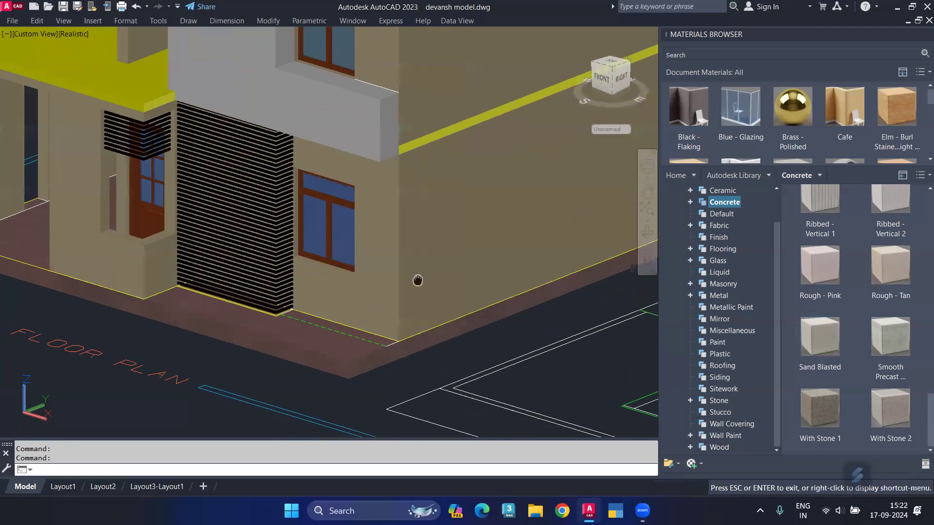
- Try Smooth Precast and Panels - Reveal 2 concrete materials on the plinth
scroll(354, 316, up, 2)
drag(890, 341, 364, 336)
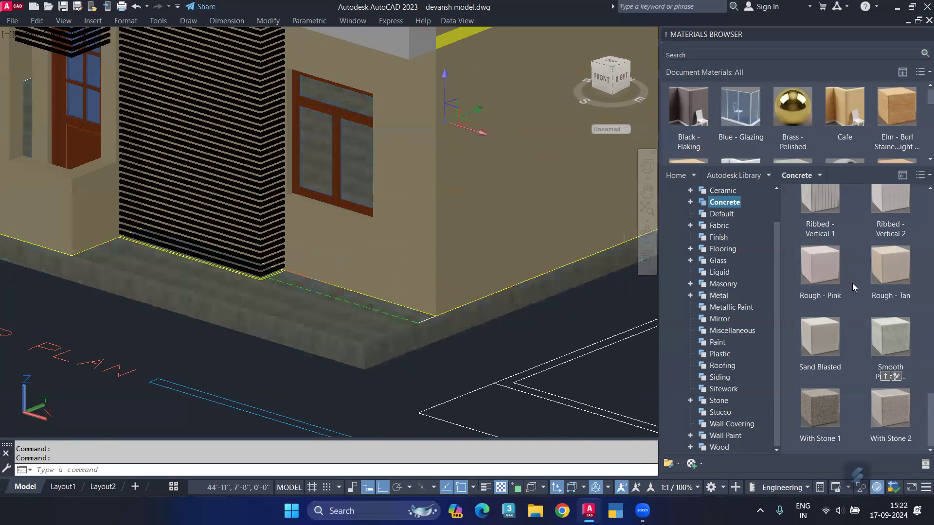
scroll(815, 282, up, 3)
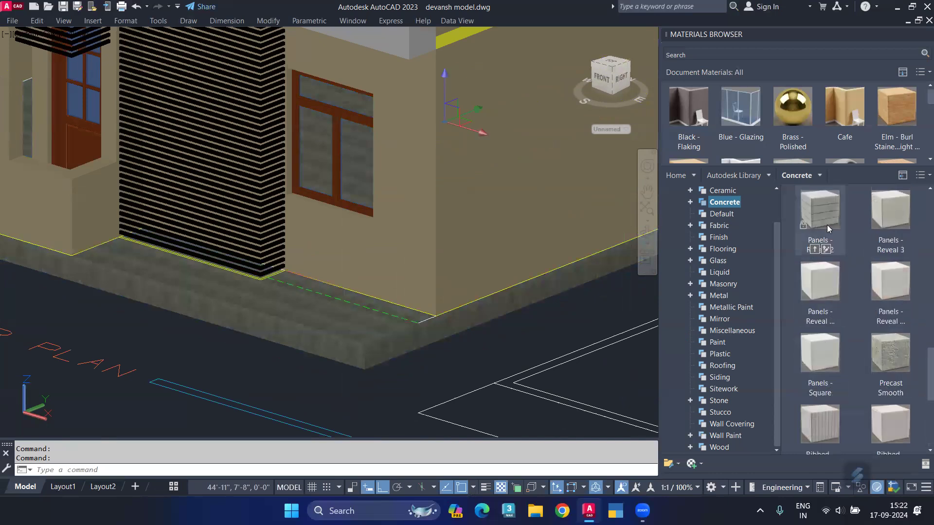
drag(827, 224, 336, 346)
scroll(336, 346, up, 2)
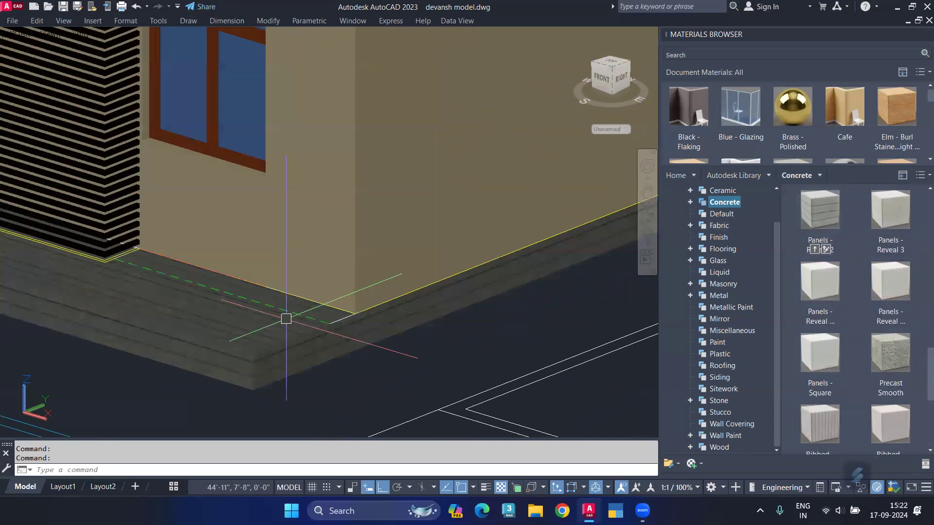
scroll(286, 319, down, 2)
scroll(424, 350, up, 2)
drag(491, 297, 401, 319)
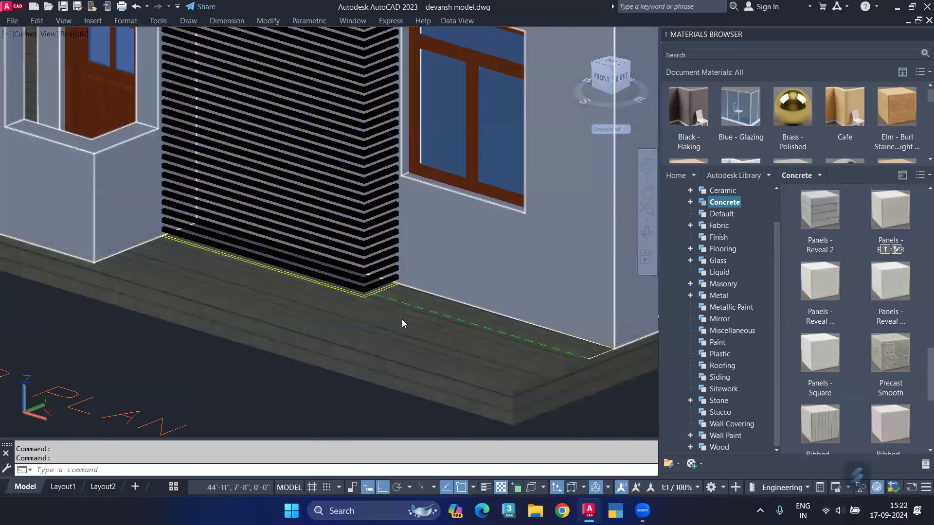
- Apply Flat - Gray 2 concrete to the plinth and zoom out over the building
scroll(854, 233, up, 3)
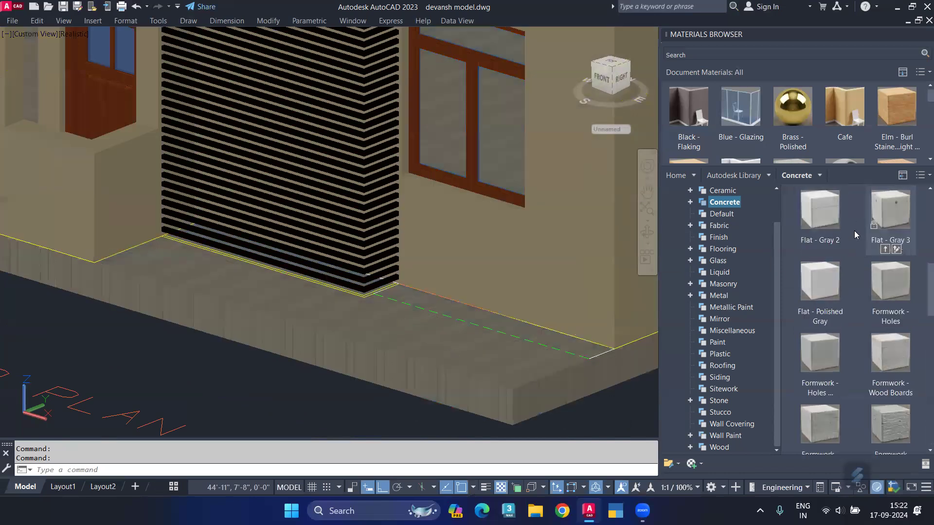
drag(828, 222, 424, 351)
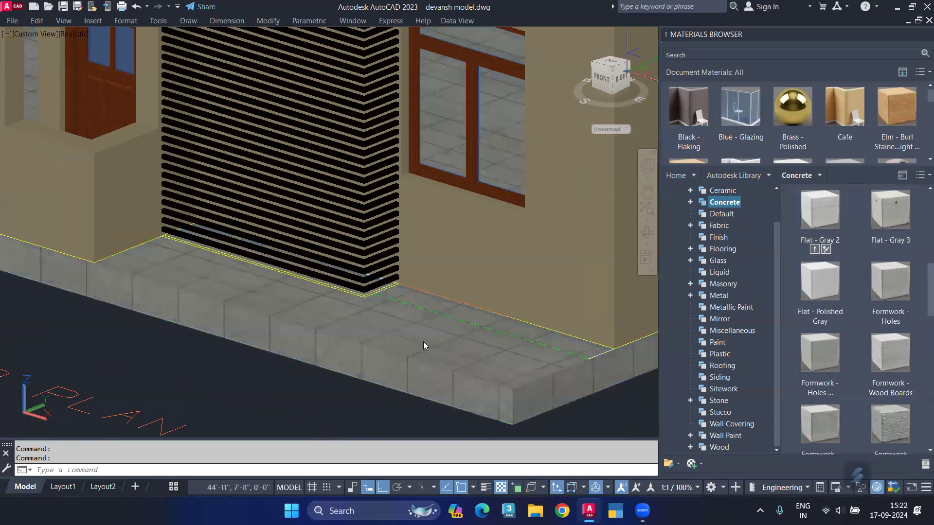
scroll(423, 341, down, 2)
mouse_move(421, 339)
middle_down()
mouse_move(546, 387)
mouse_move(438, 292)
mouse_move(327, 283)
mouse_move(431, 219)
mouse_move(305, 203)
mouse_move(173, 227)
mouse_move(332, 216)
middle_up()
scroll(420, 284, up, 2)
scroll(332, 215, down, 3)
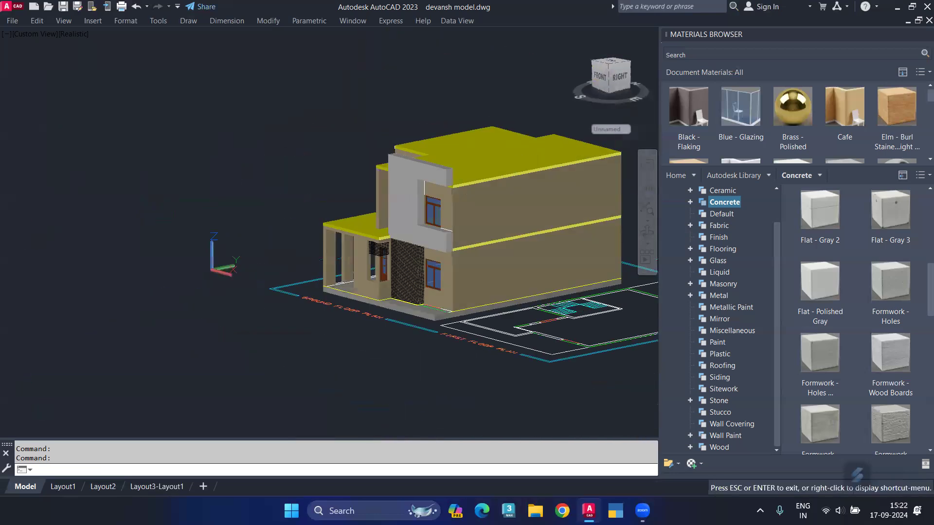
- Select the upper-floor front feature wall and browse the Stone materials category
scroll(332, 216, up, 5)
click(389, 219)
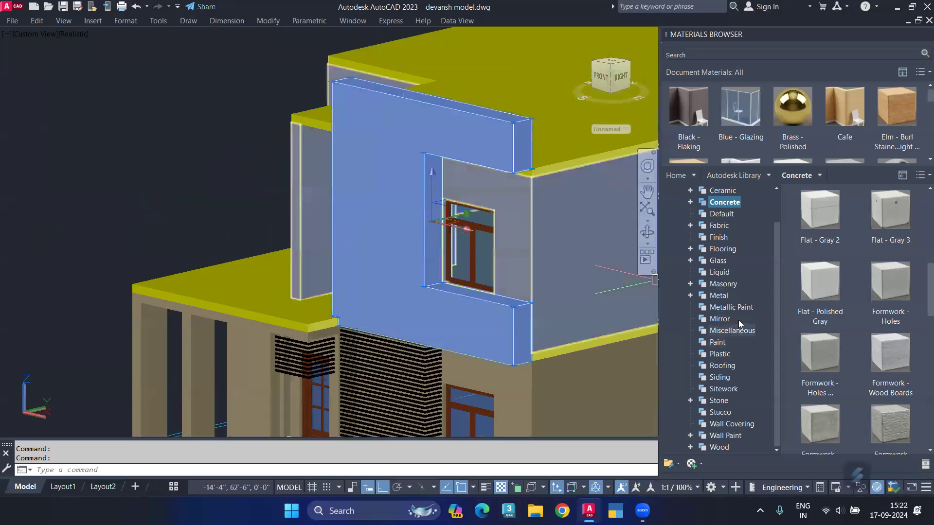
scroll(826, 371, down, 3)
scroll(846, 366, down, 3)
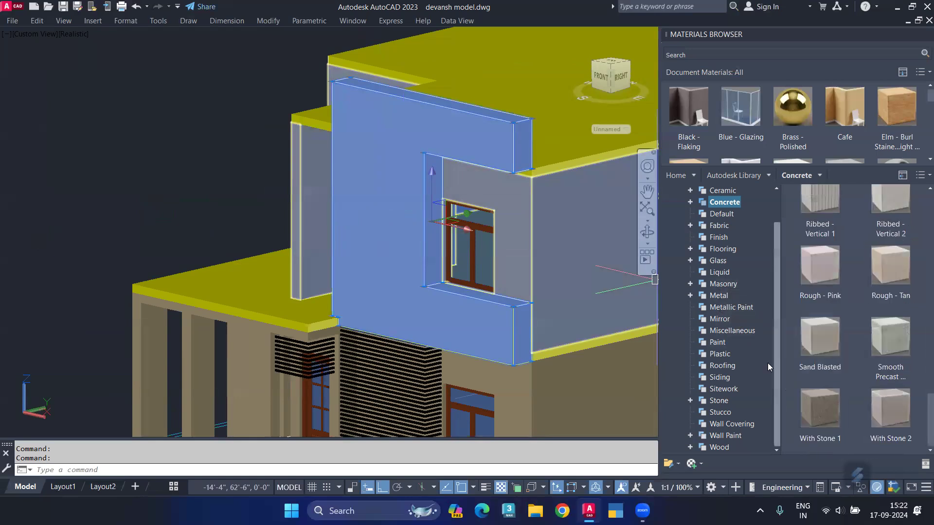
click(719, 400)
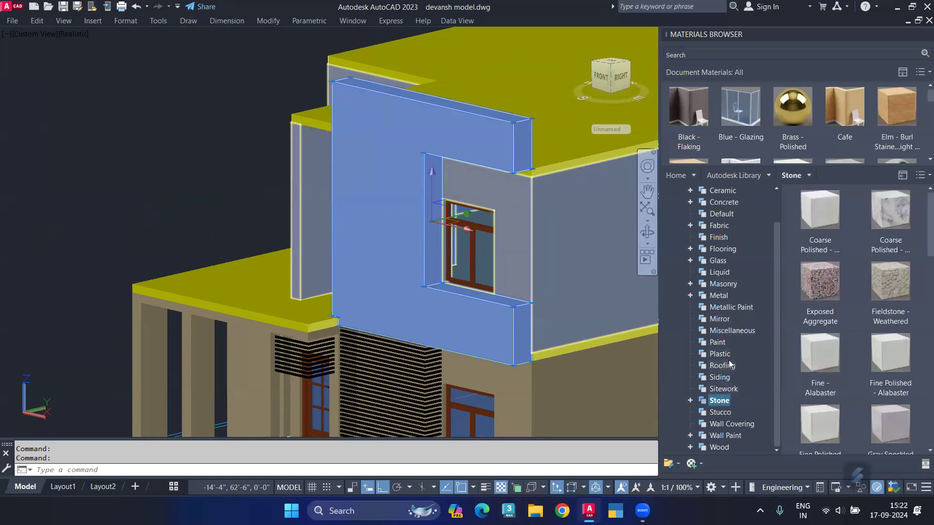
scroll(832, 340, down, 3)
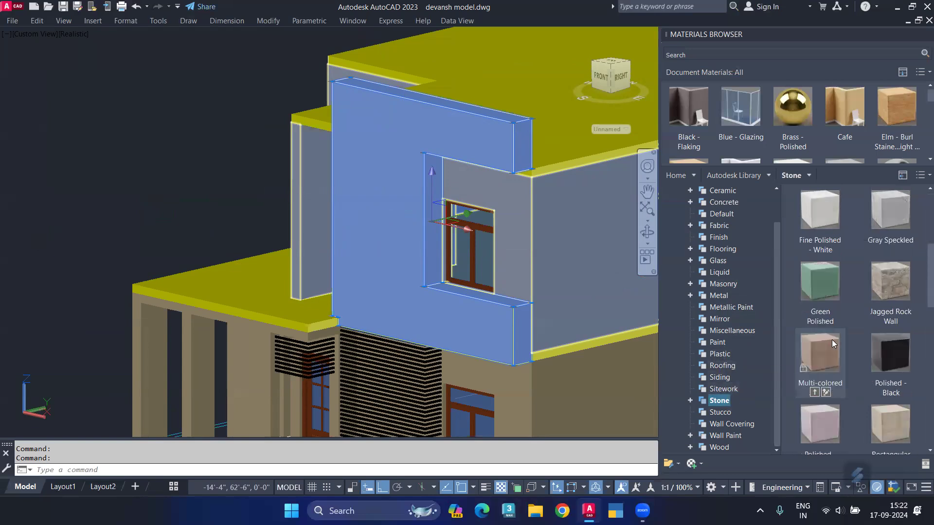
scroll(832, 340, down, 3)
scroll(839, 317, down, 3)
scroll(839, 317, down, 2)
mouse_move(818, 210)
mouse_down()
mouse_move(531, 216)
mouse_move(383, 240)
mouse_up()
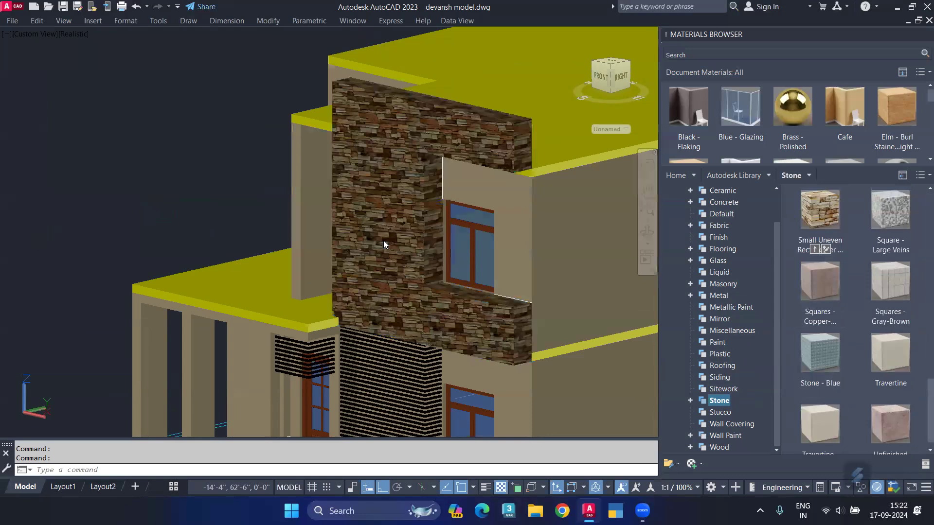
- Apply Small Uneven Rectangular stone to the feature wall after trying a grey rectangular stone
scroll(438, 140, up, 2)
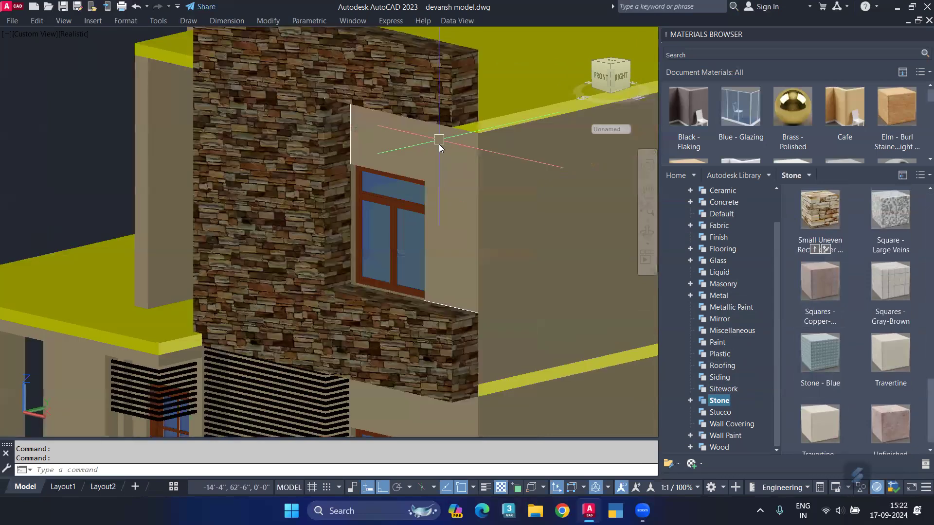
scroll(859, 299, up, 3)
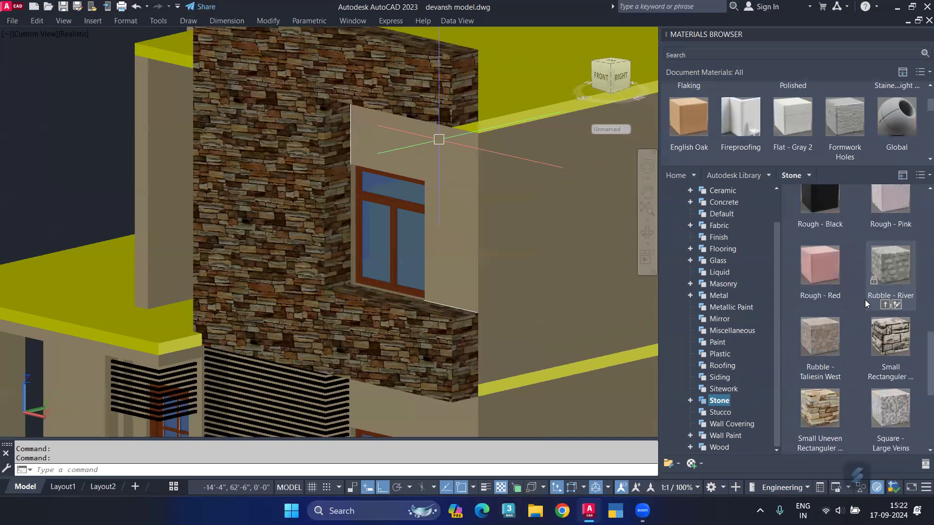
drag(888, 328, 268, 280)
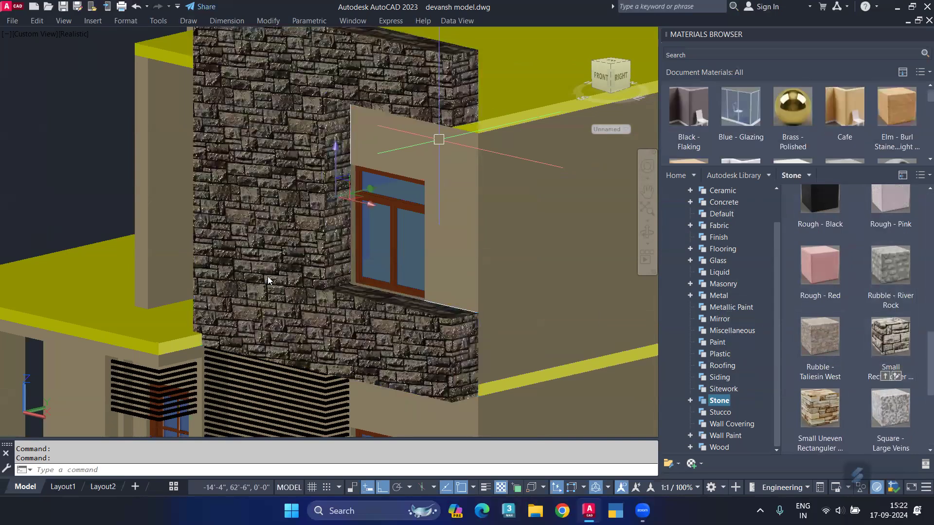
drag(820, 411, 269, 295)
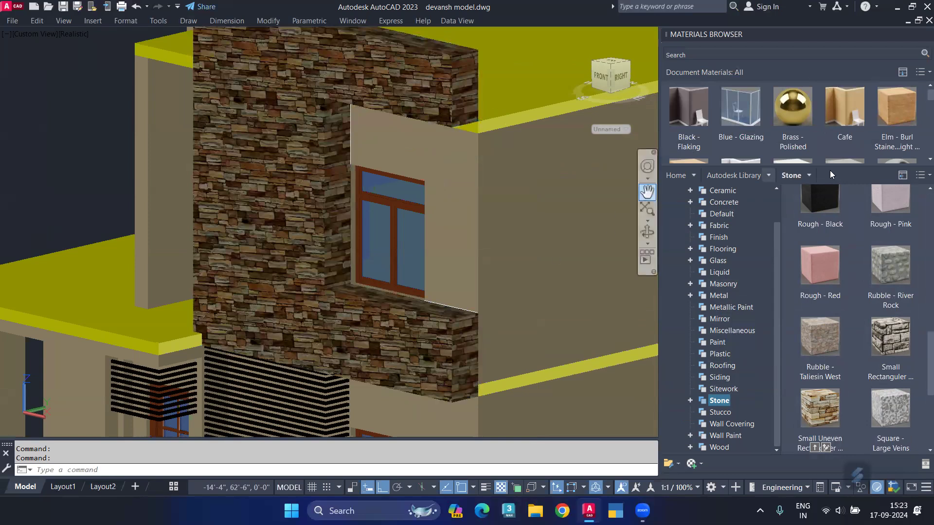
scroll(915, 112, down, 2)
scroll(919, 133, down, 3)
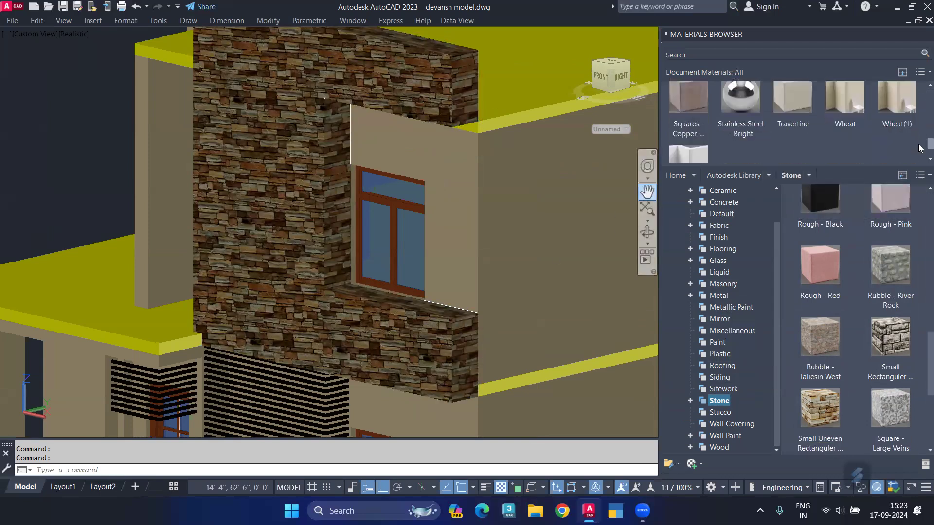
scroll(920, 133, down, 3)
scroll(919, 134, down, 2)
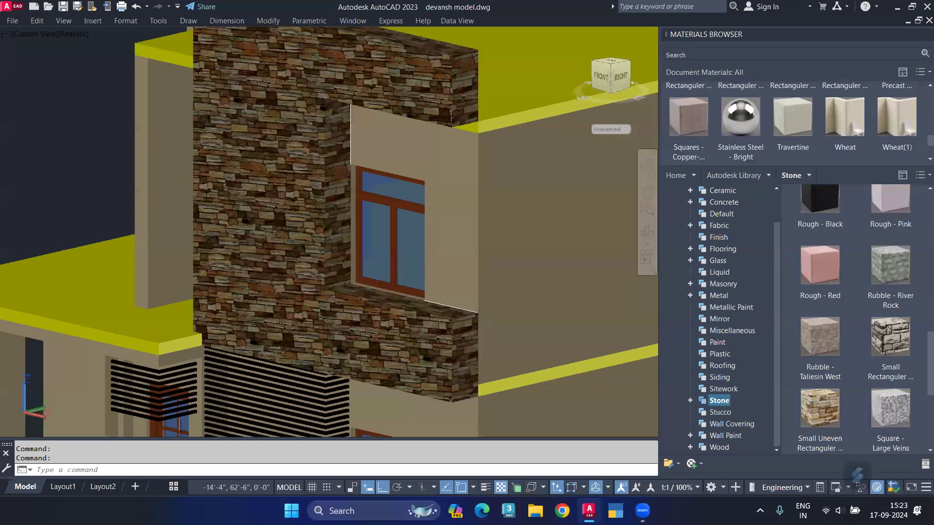
- Select the stone-clad feature wall and scroll through the Document Materials list
click(229, 286)
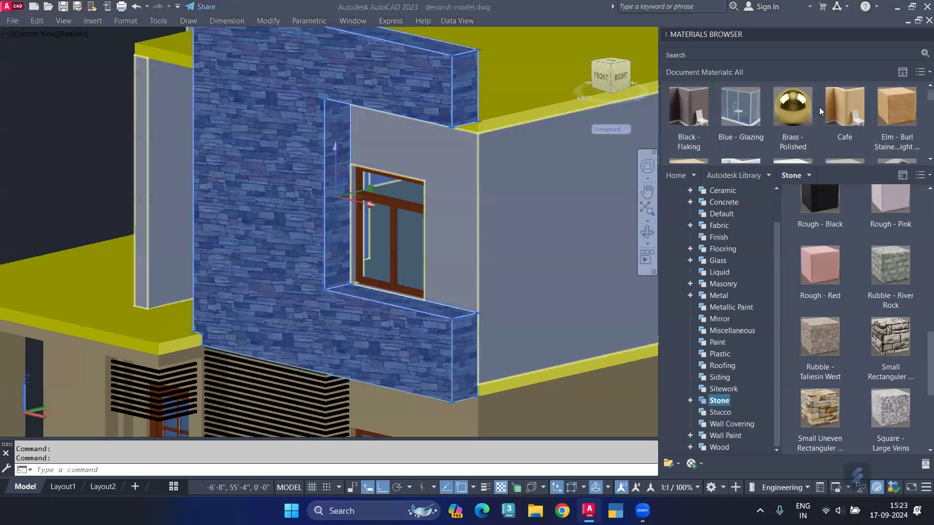
scroll(920, 104, down, 2)
scroll(920, 122, down, 2)
scroll(920, 138, down, 2)
scroll(919, 155, down, 2)
scroll(919, 166, up, 1)
scroll(920, 166, down, 1)
scroll(920, 145, up, 1)
scroll(920, 144, up, 1)
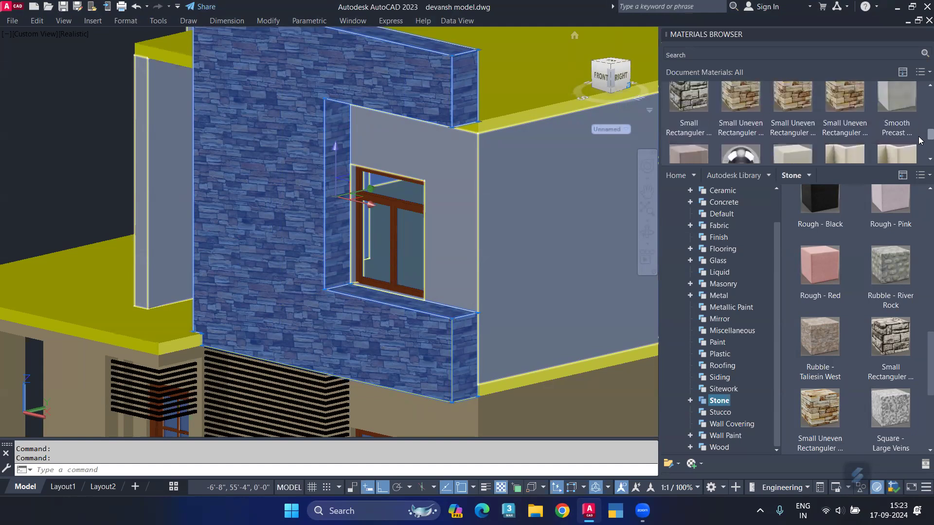
- Rename the brown Small Uneven Rectangular stone to 'wall', apply it to the feature wall, and edit it
click(739, 121)
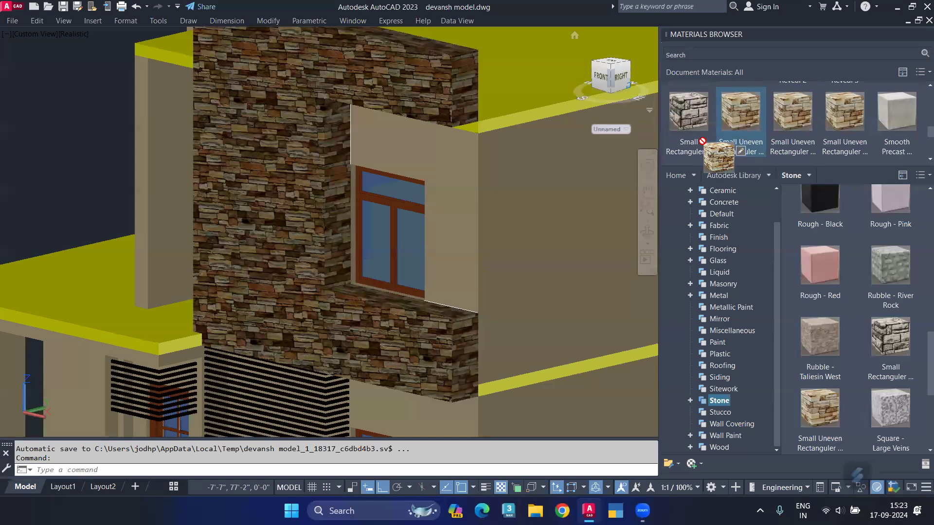
right_click(730, 123)
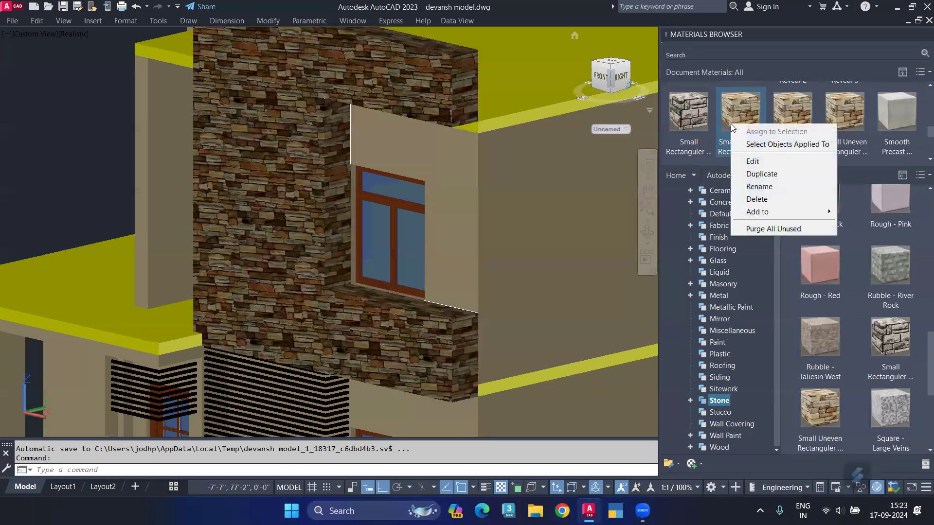
click(769, 186)
text(Stones - Brown)
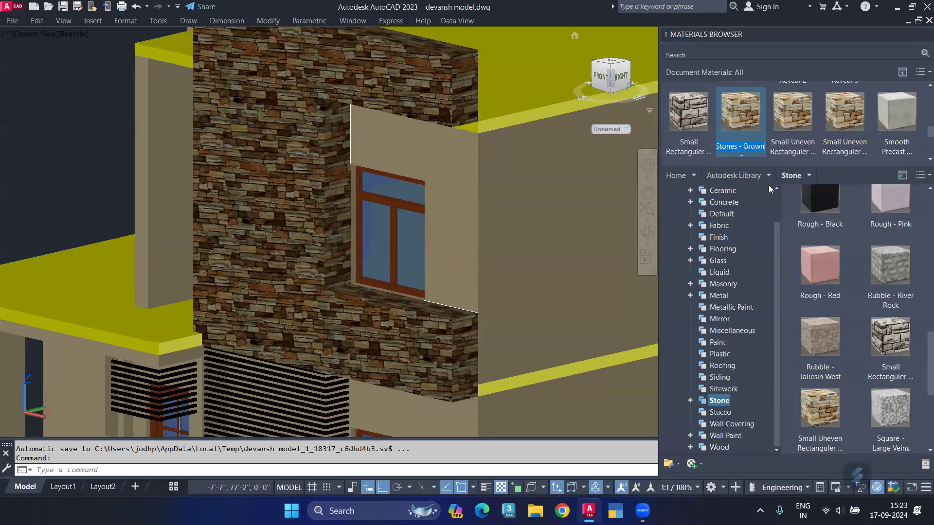
text(waal)
key(BackSpace)
key(BackSpace)
text(ll)
click(756, 122)
drag(799, 131, 261, 265)
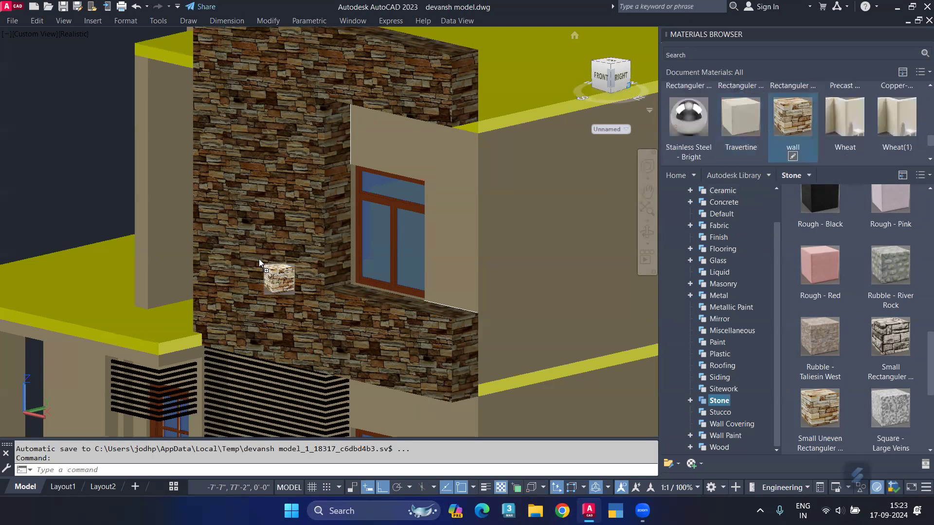
click(793, 157)
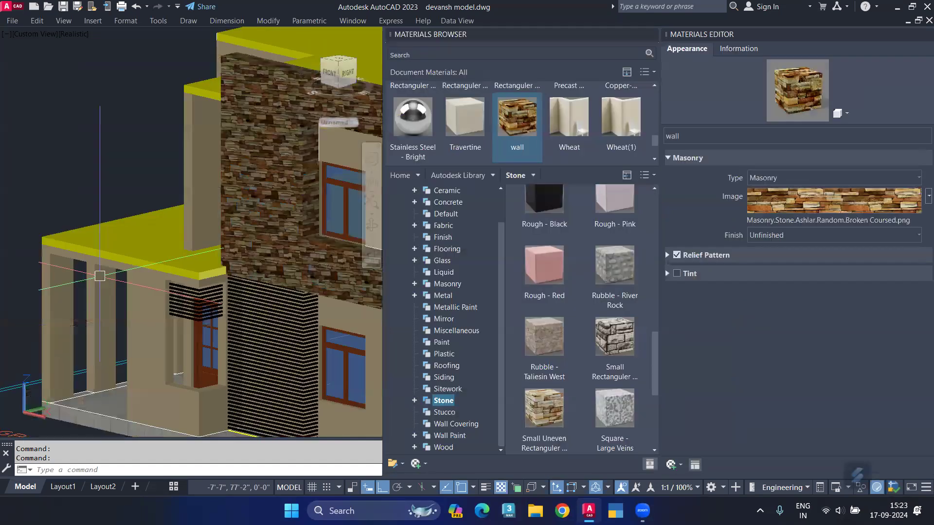
- Open the wall material's masonry image texture settings and close the Materials Browser
click(796, 199)
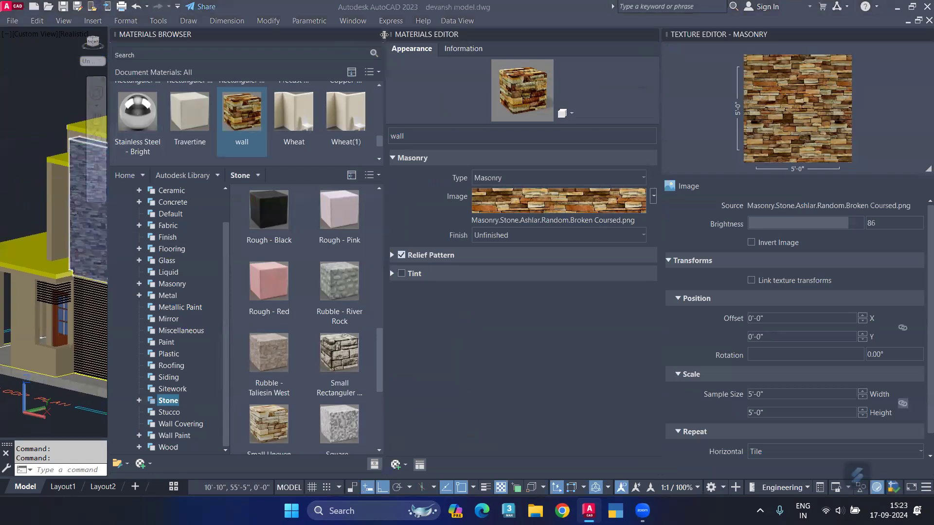
mouse_move(241, 34)
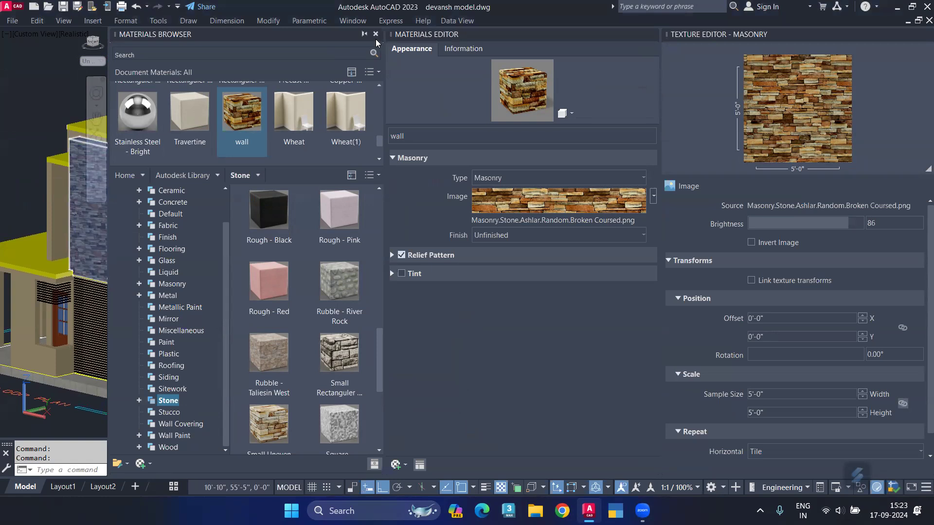
click(376, 34)
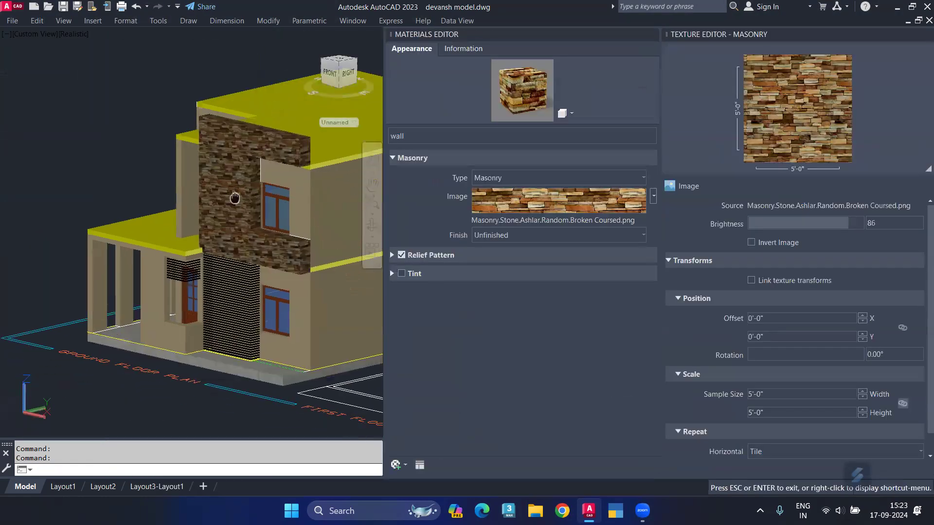
key(Escape)
scroll(235, 198, up, 2)
- Isolate the stone feature wall with ISOLATE so only it is visible
click(221, 204)
text(ISOL)
key(Return)
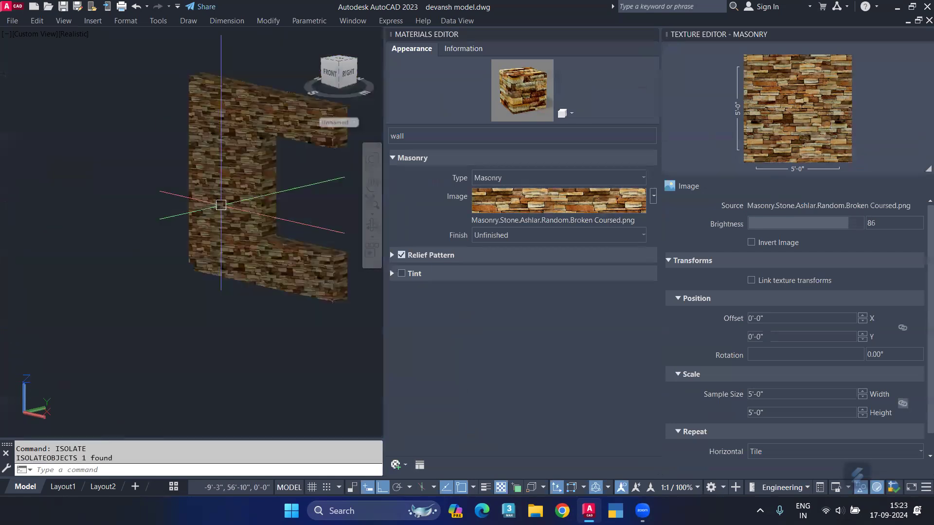
scroll(163, 146, up, 2)
scroll(213, 223, up, 2)
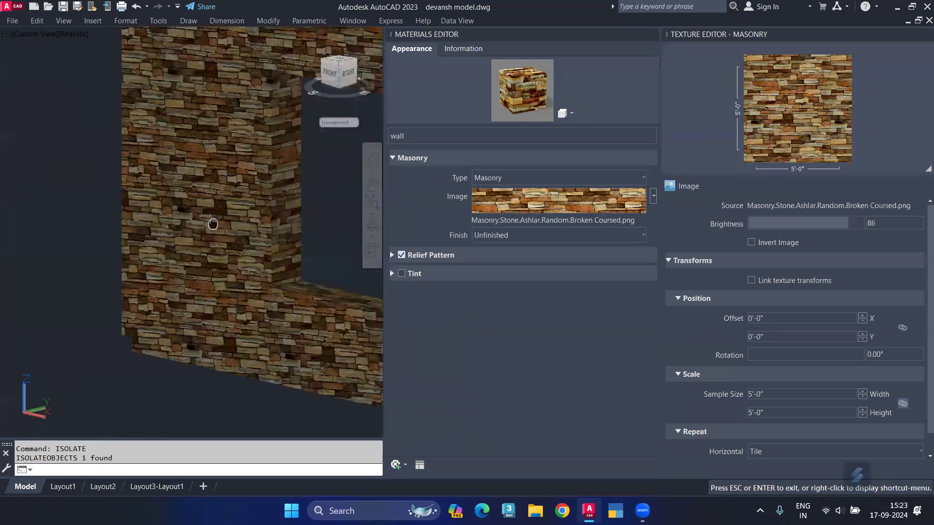
drag(213, 224, 169, 222)
key(Escape)
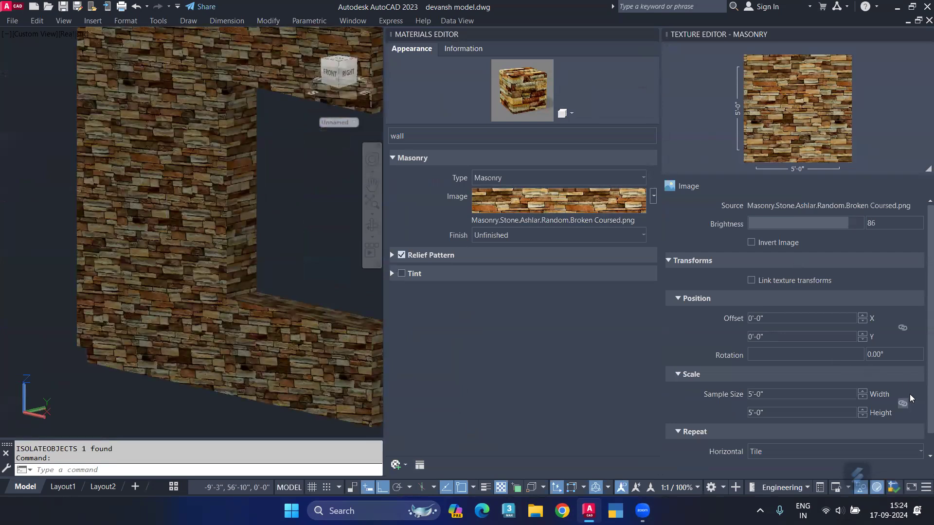
- Test Horizontal Repeat off, restore it to Tile, and link sample width and height
scroll(910, 394, down, 1)
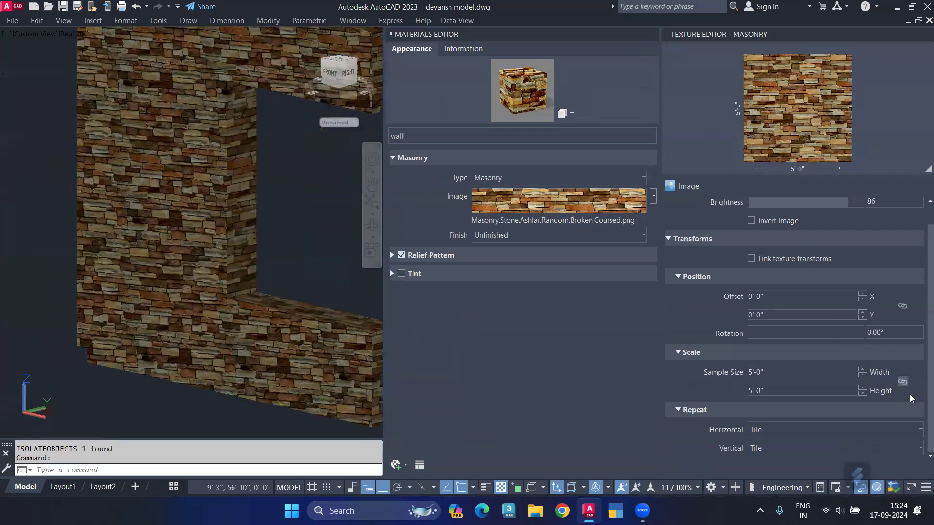
click(796, 430)
click(847, 445)
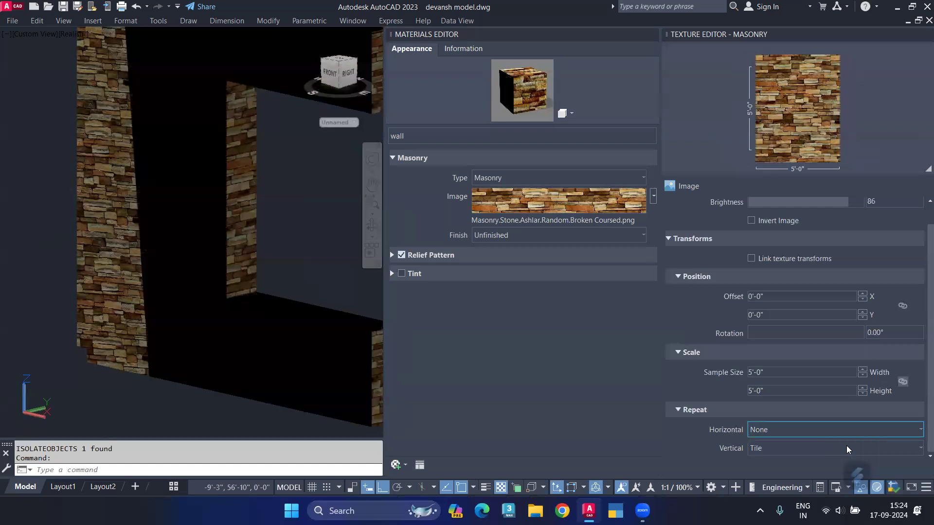
scroll(180, 304, down, 2)
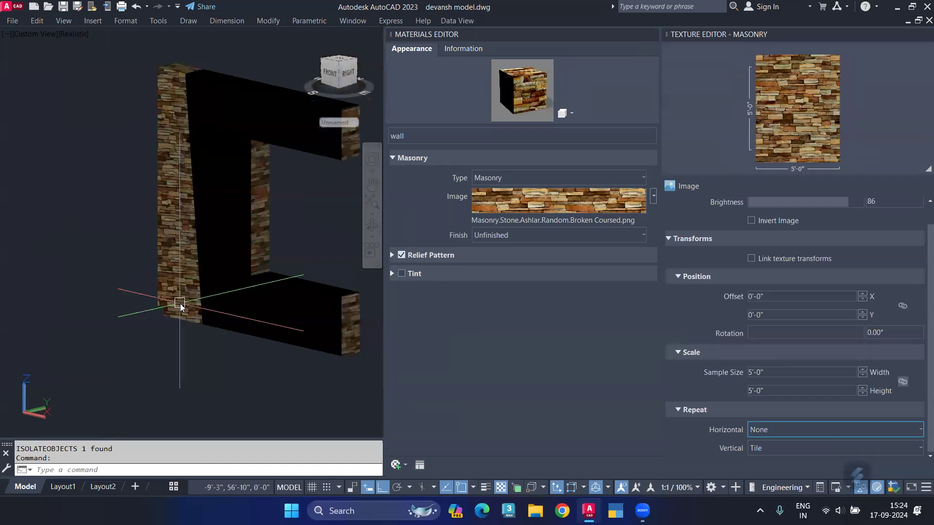
click(767, 429)
click(862, 458)
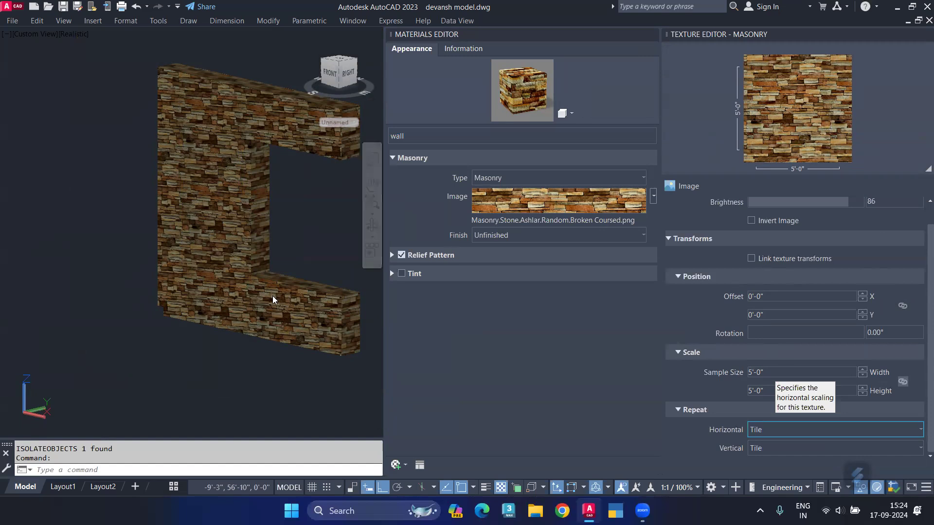
scroll(195, 243, up, 2)
scroll(203, 234, up, 2)
scroll(205, 227, up, 3)
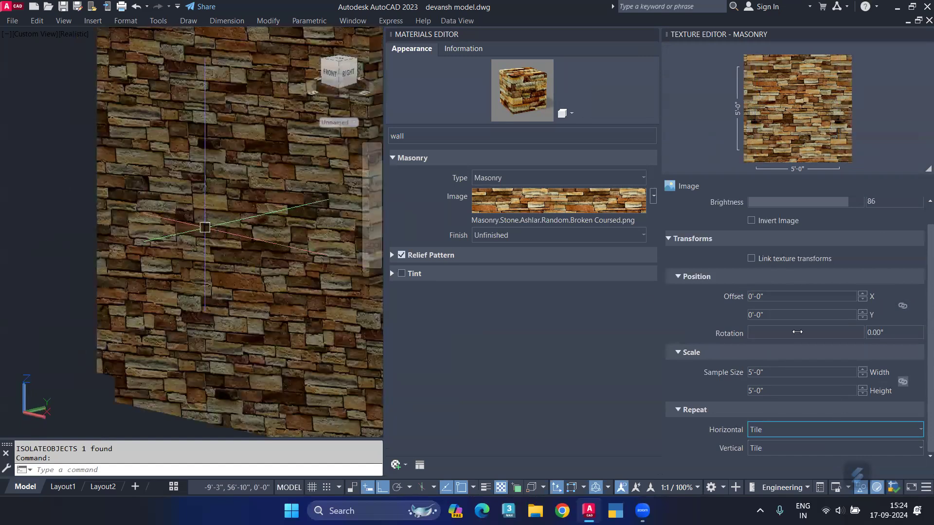
click(903, 382)
- Set the linked texture sample width to 10'-0"
click(773, 372)
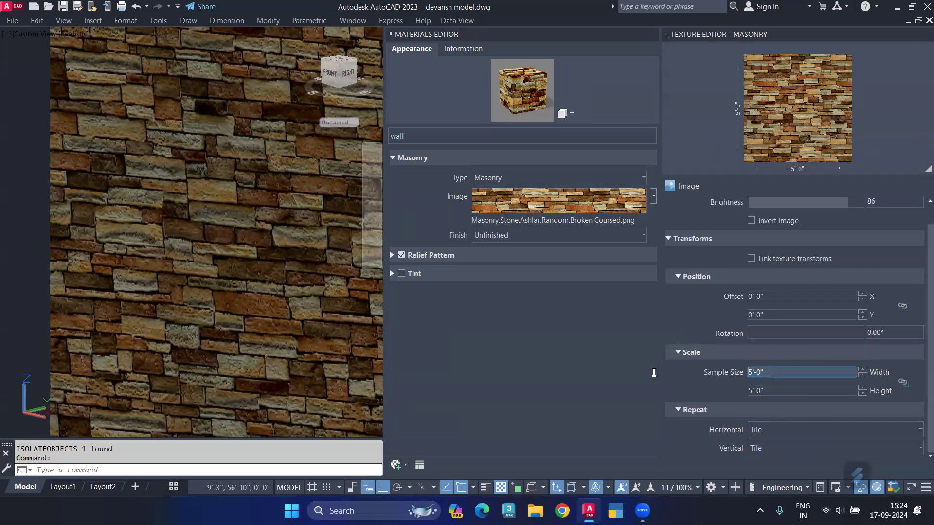
double_click(770, 368)
text(10)
key(Return)
scroll(163, 226, down, 3)
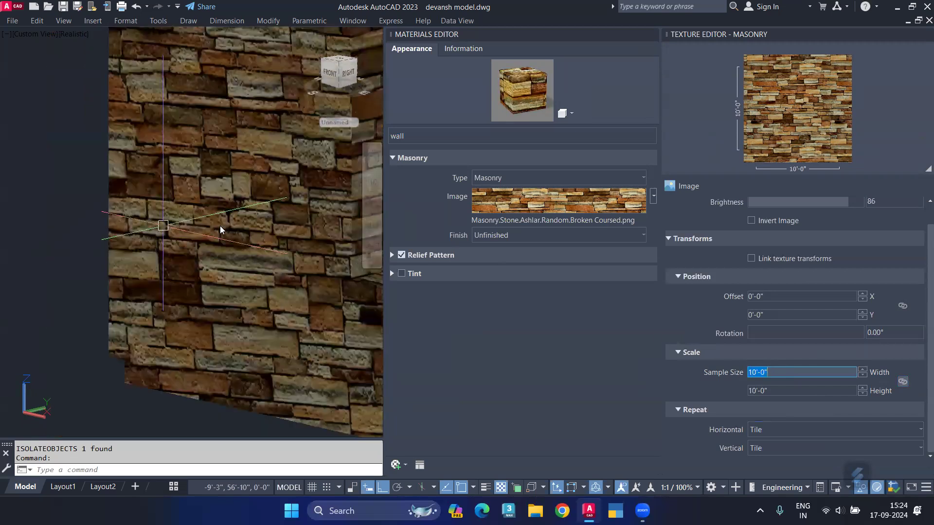
scroll(220, 225, down, 3)
mouse_move(258, 224)
middle_down()
mouse_move(210, 268)
mouse_move(144, 296)
middle_up()
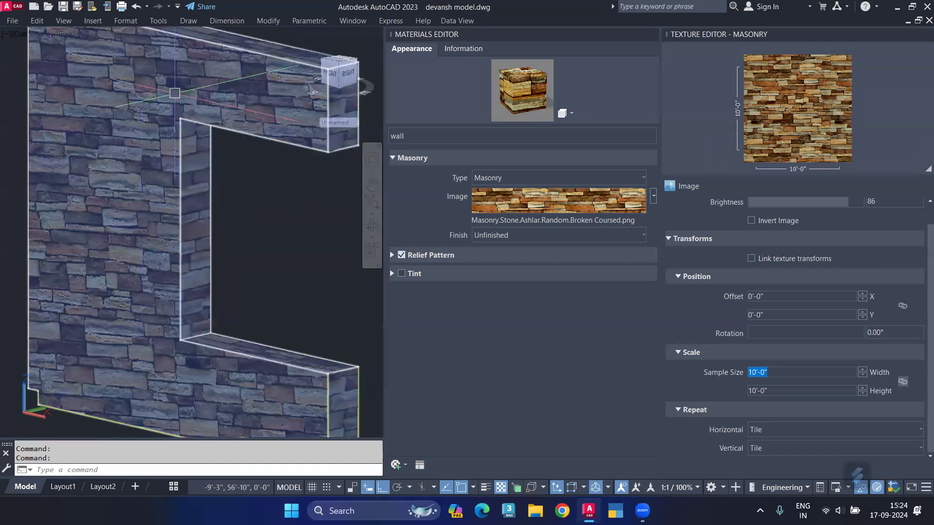
- Select the stone wall and orbit to inspect the whole wall and its opening
scroll(227, 93, up, 2)
click(240, 95)
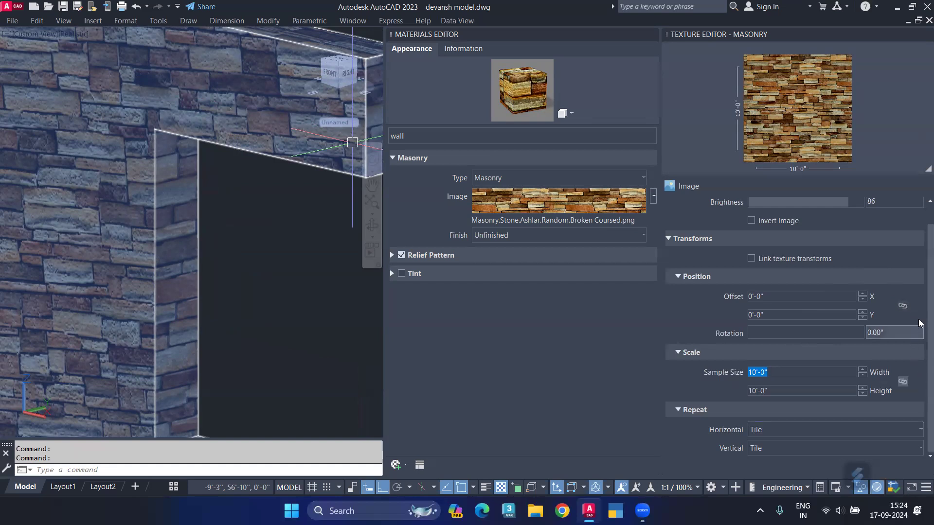
scroll(918, 319, up, 1)
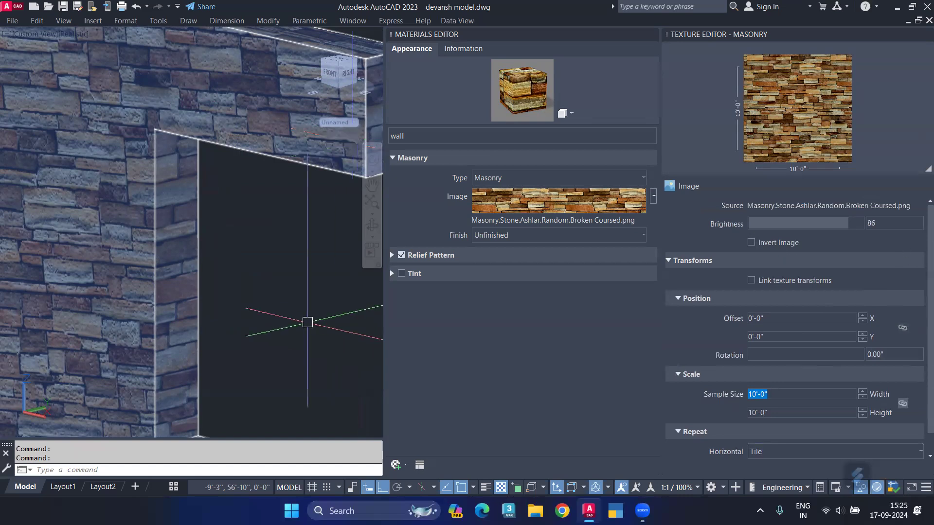
shift+middle_drag(219, 272, 272, 292)
mouse_move(284, 343)
middle_down()
mouse_move(324, 322)
mouse_move(331, 302)
middle_up()
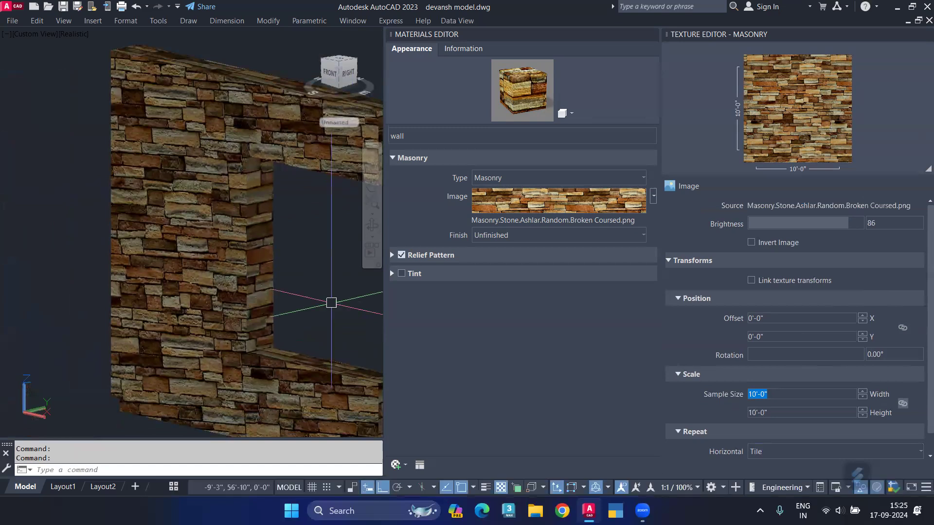